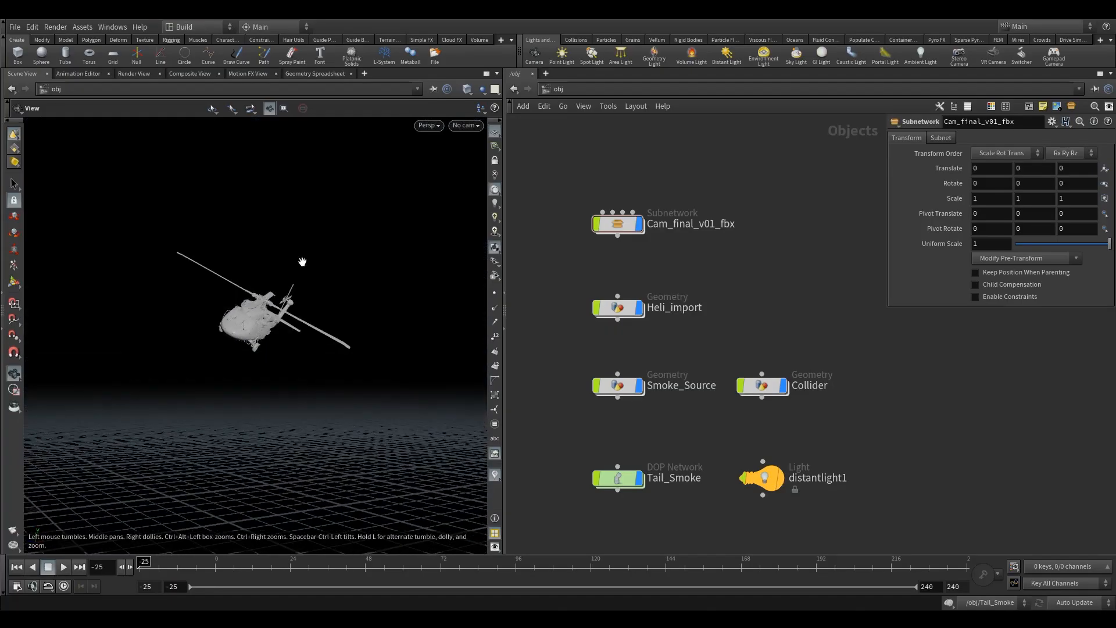
Step: Open the Smoke_Source geometry network from the object level
drag(162, 399, 454, 407)
mouse_move(695, 420)
middle_down()
mouse_move(645, 398)
mouse_move(690, 408)
middle_up()
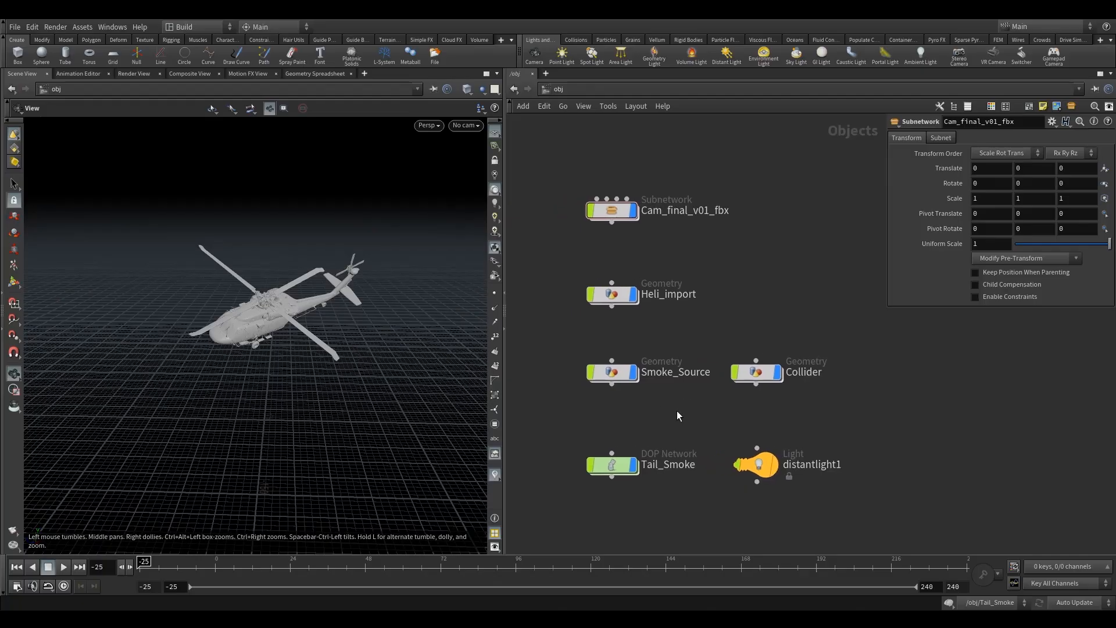
click(783, 346)
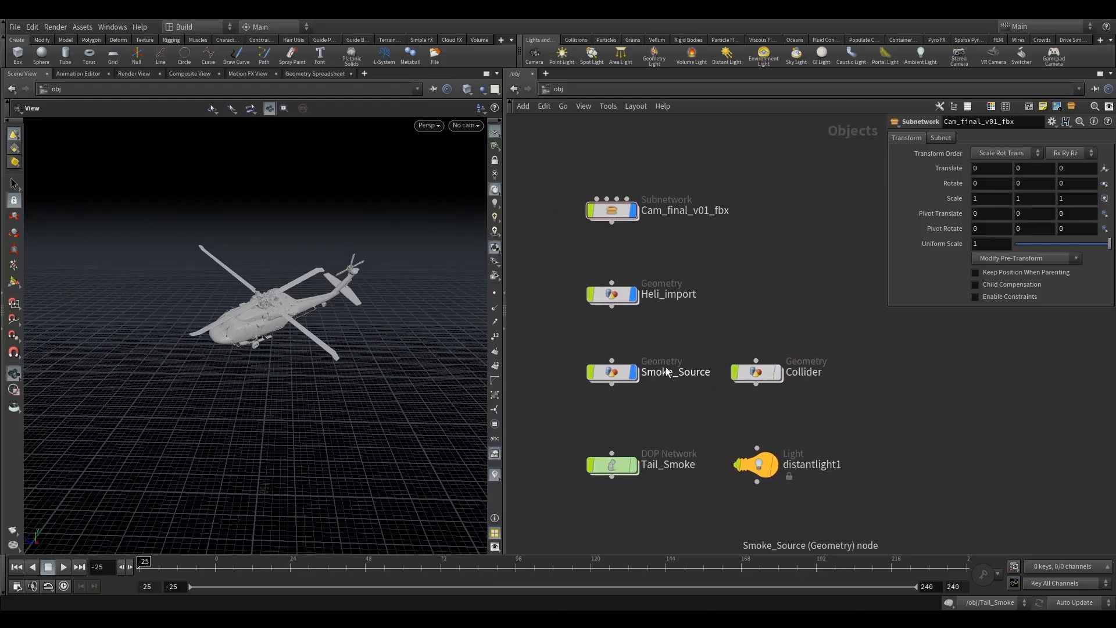
click(639, 345)
click(639, 184)
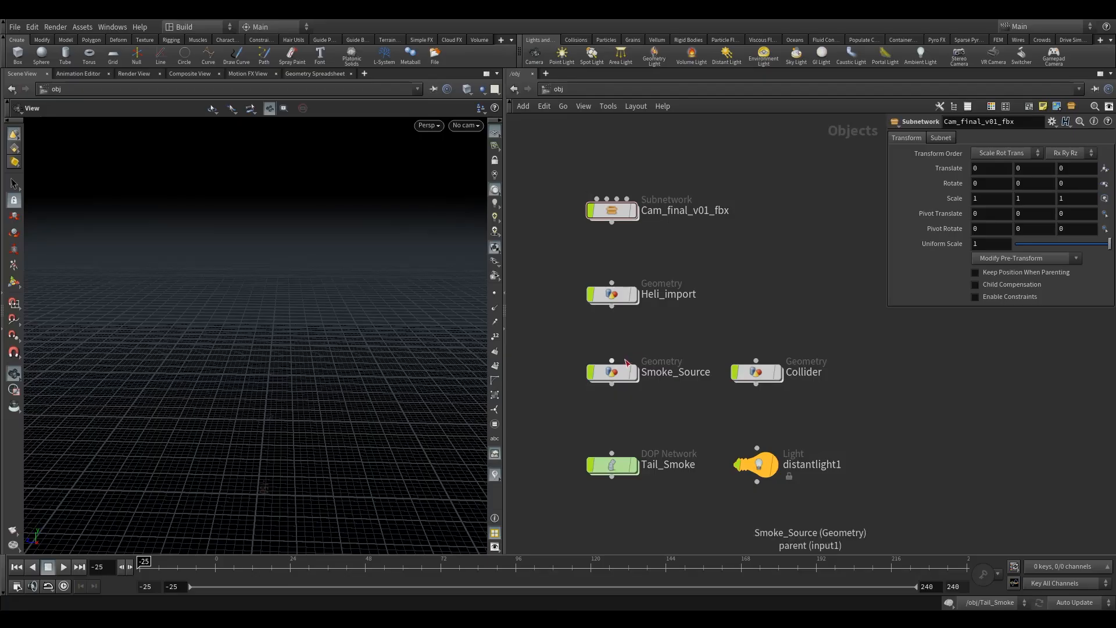
double_click(612, 371)
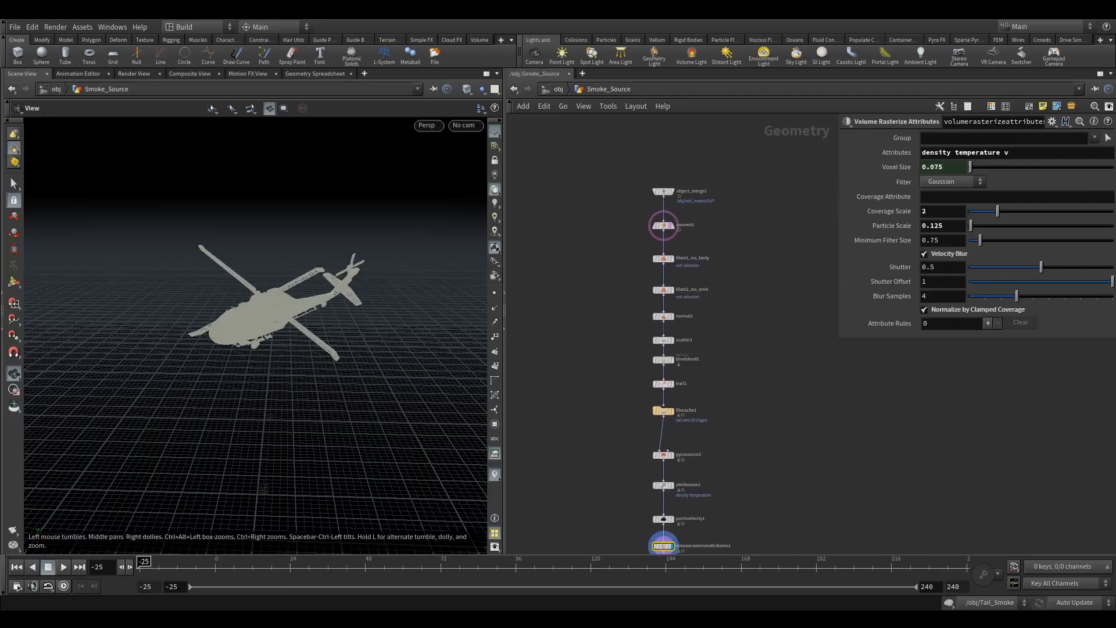
Step: Select the top three nodes and set the display flag on blast1_iso_body to show the helicopter body
middle_drag(717, 263, 699, 330)
scroll(691, 334, up, 3)
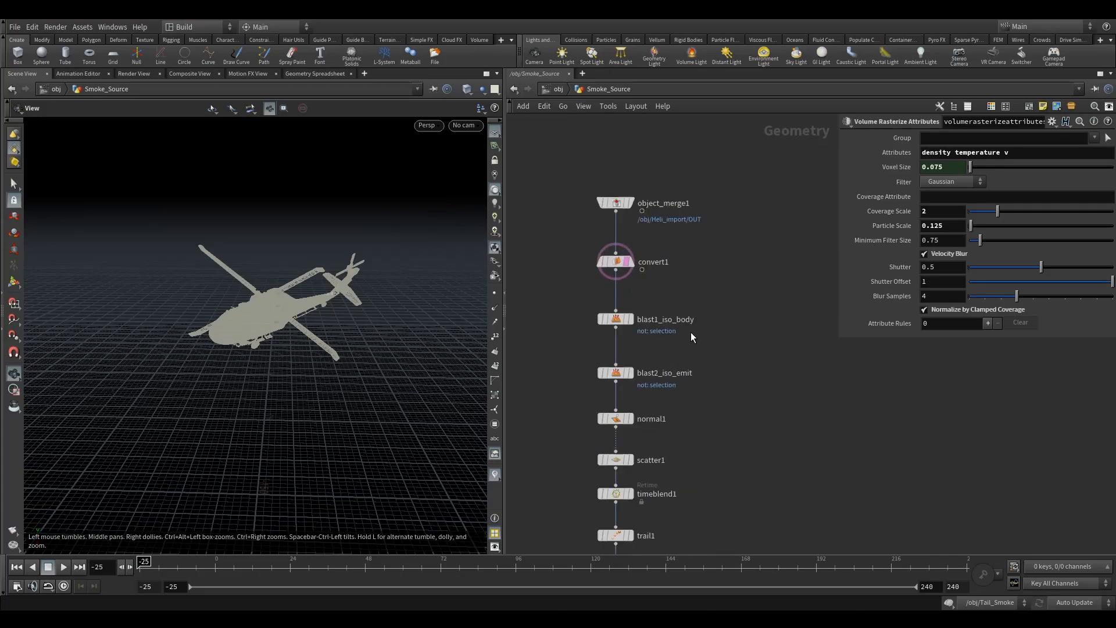
drag(584, 218, 767, 317)
click(781, 316)
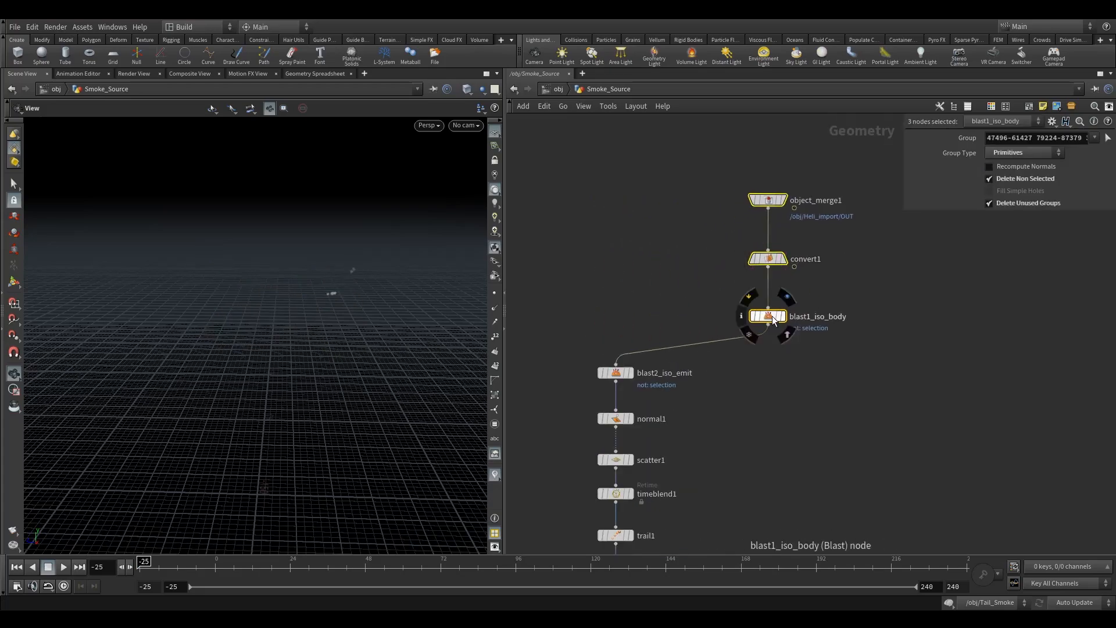
Step: Add a Time Shift node below blast1_iso_body, wired to its output
click(727, 358)
middle_drag(778, 379, 723, 389)
key(Tab)
text(ti)
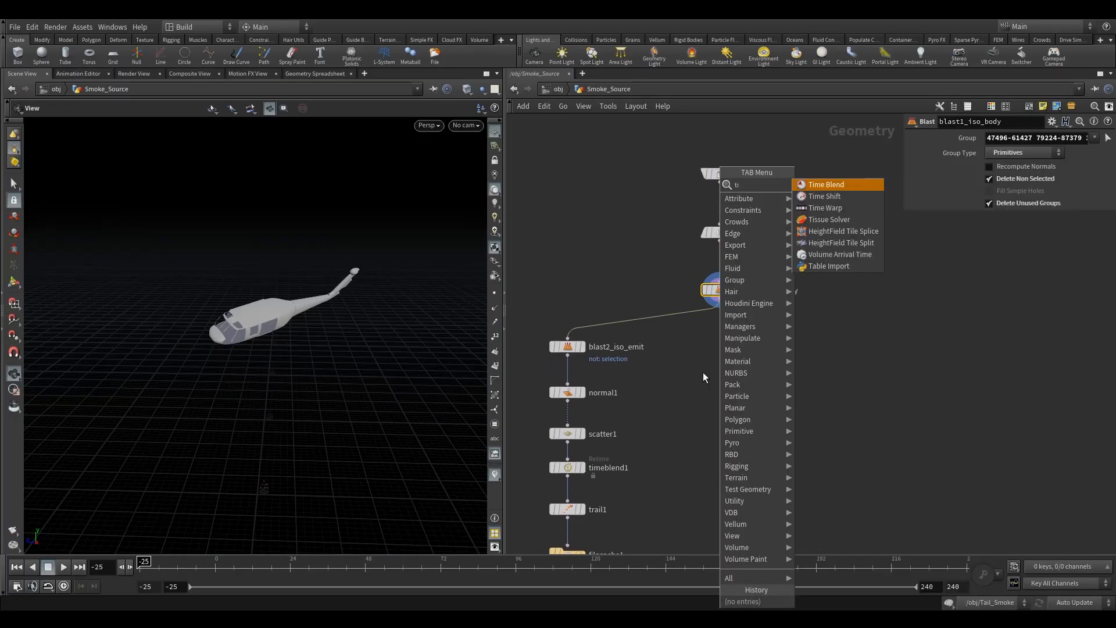
key(Down)
key(Return)
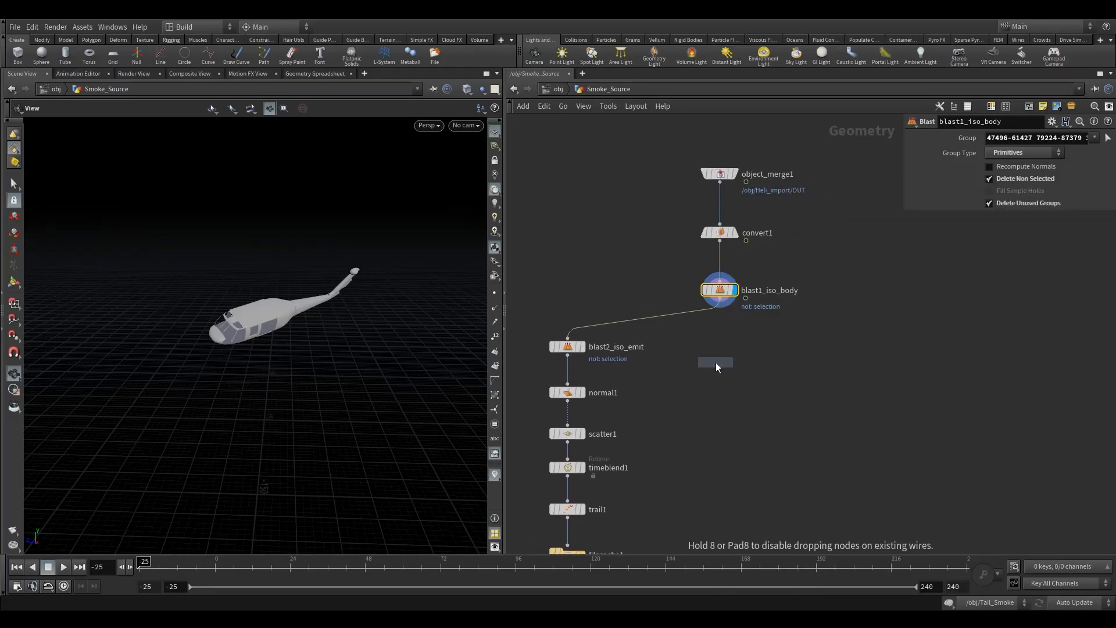
click(714, 393)
drag(714, 395, 720, 393)
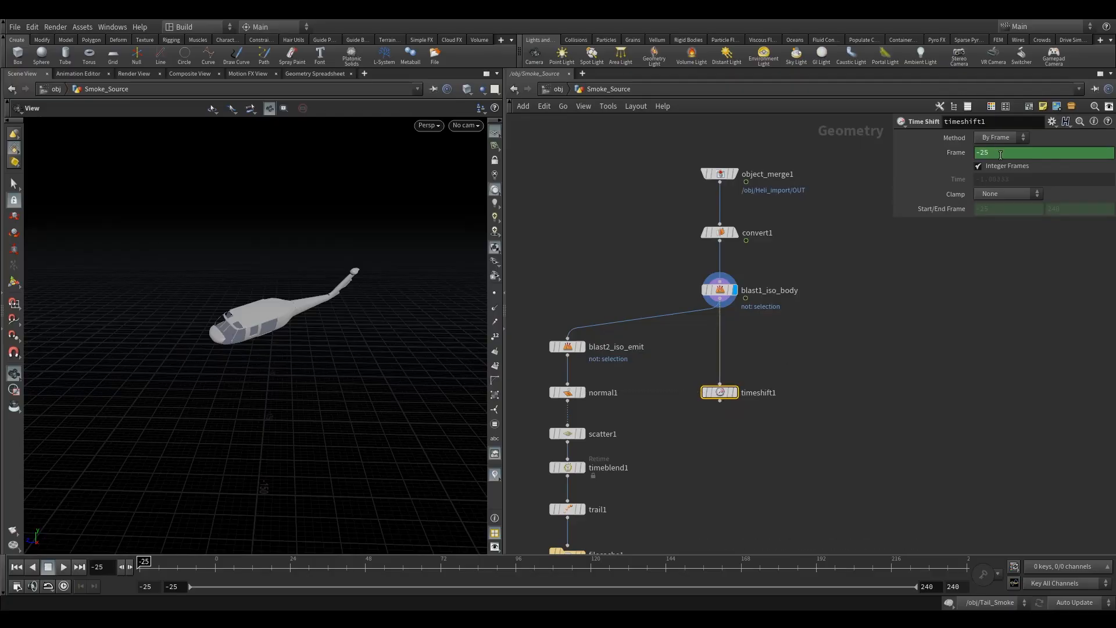
Step: Delete the channels on the Time Shift's Frame parameter so it holds frame -25
right_click(999, 153)
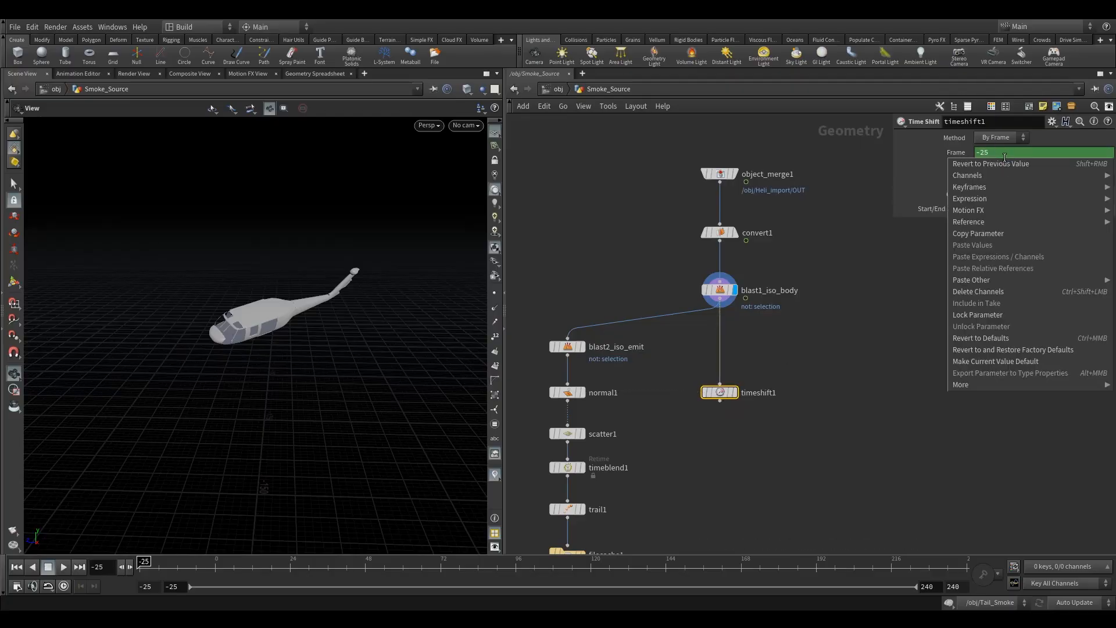
click(990, 291)
click(735, 392)
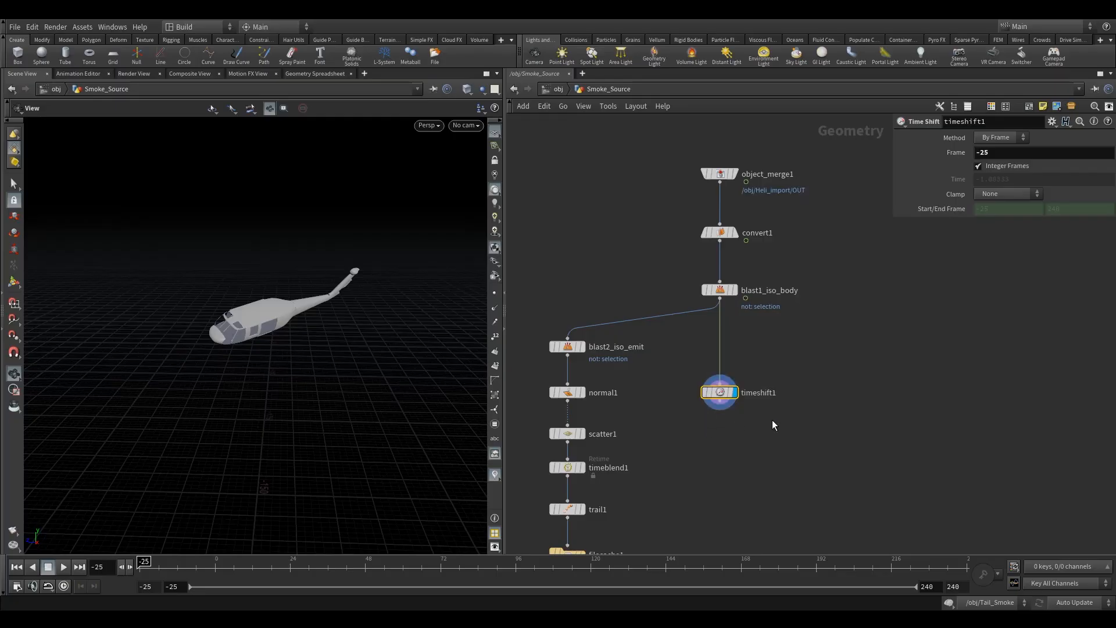
Step: Switch the viewport shading to Smooth Wire Shaded
middle_drag(884, 415, 886, 369)
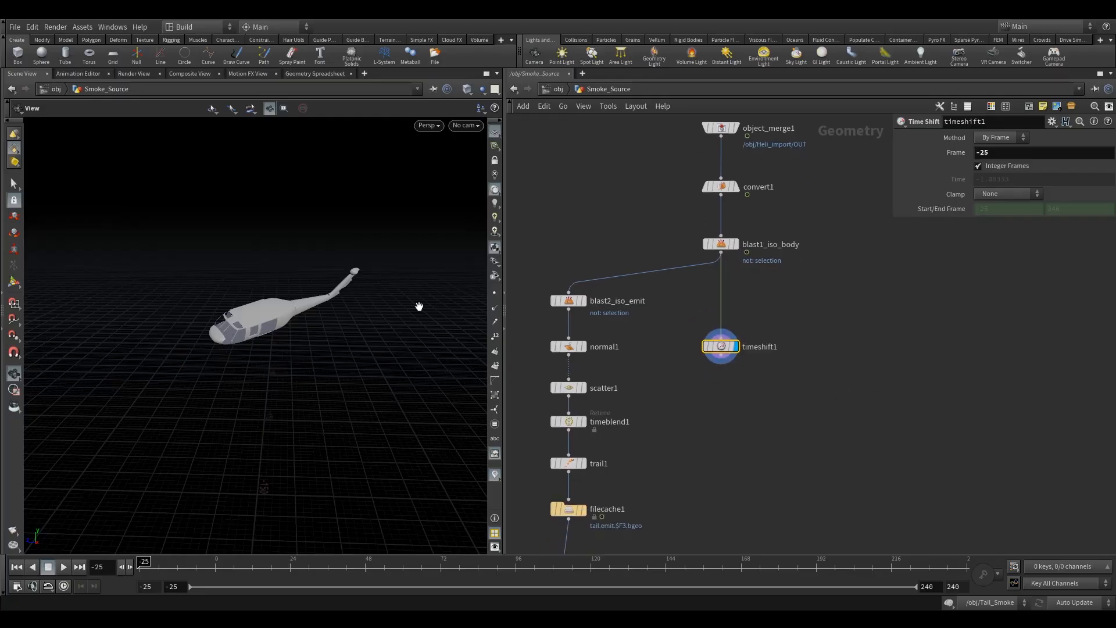
drag(277, 323, 173, 362)
click(469, 90)
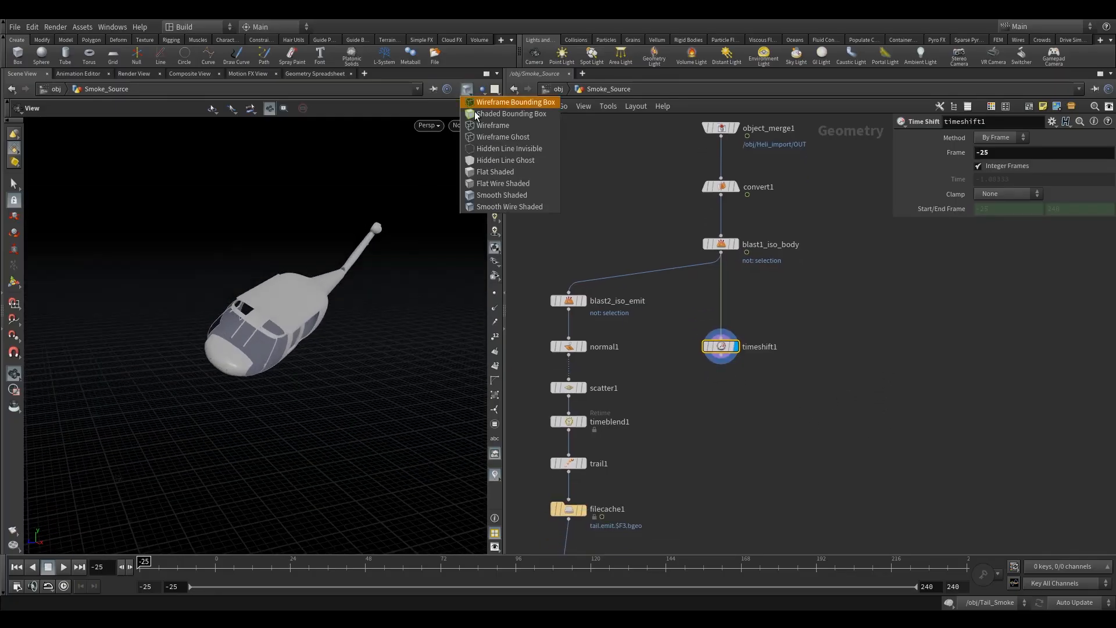
click(496, 208)
drag(249, 318, 289, 312)
right_drag(289, 312, 324, 346)
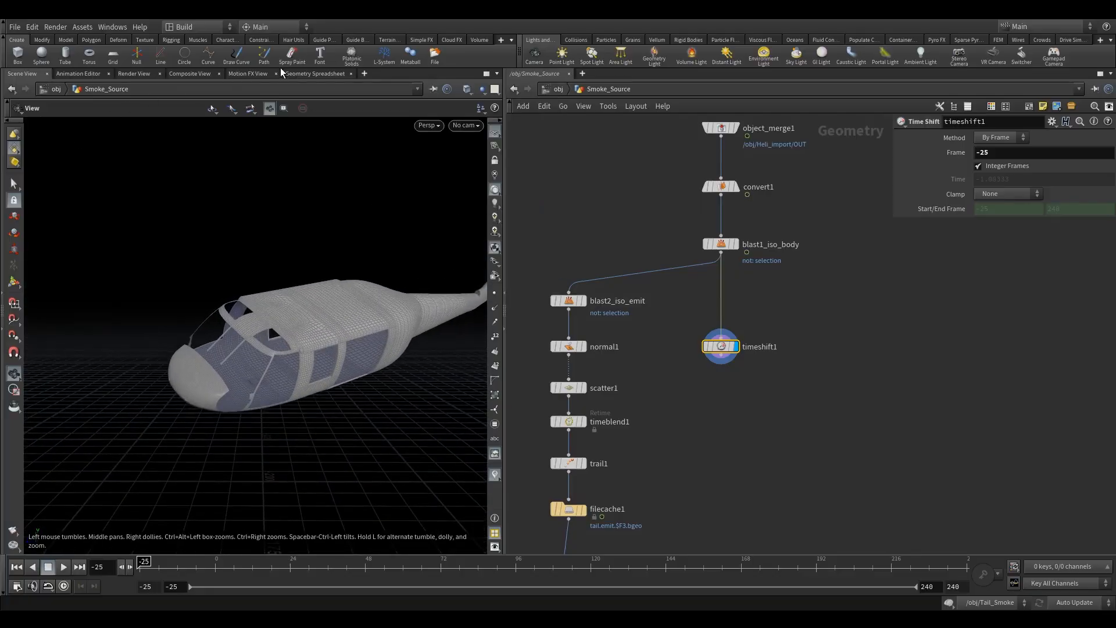
Step: Inspect the time-shifted body's point positions in the Geometry Spreadsheet and orbit around the model
click(314, 74)
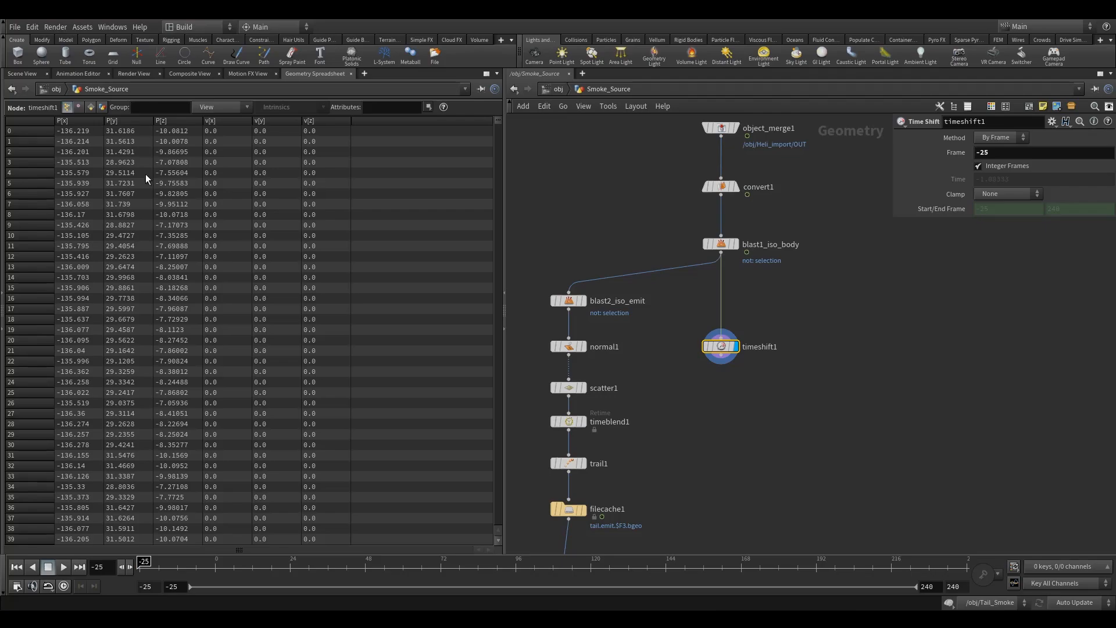
click(22, 77)
drag(298, 330, 326, 314)
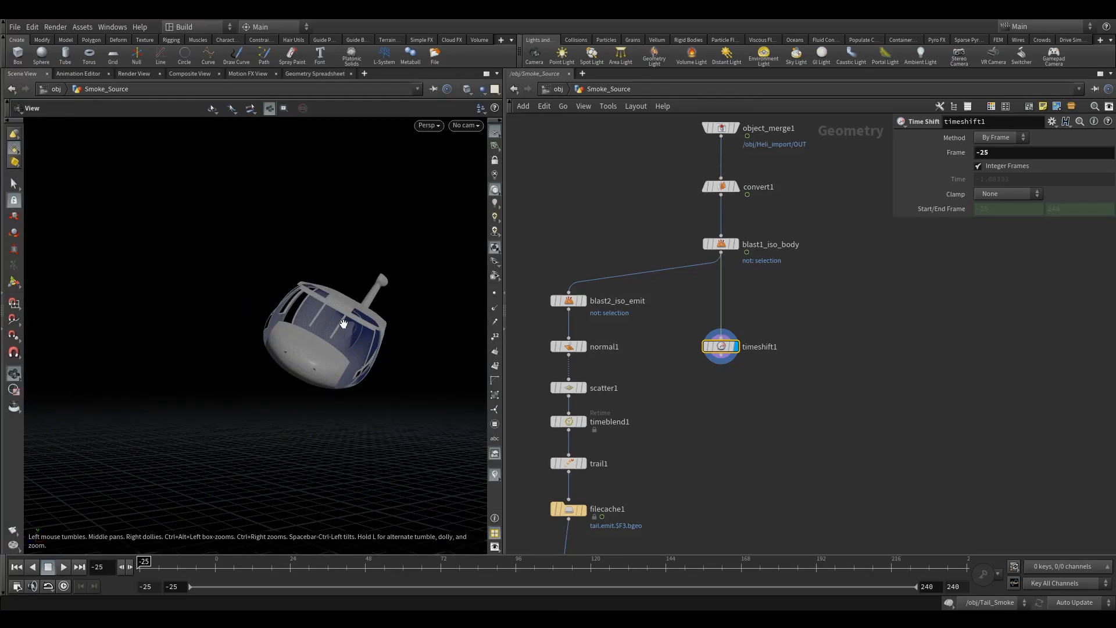
drag(347, 322, 260, 381)
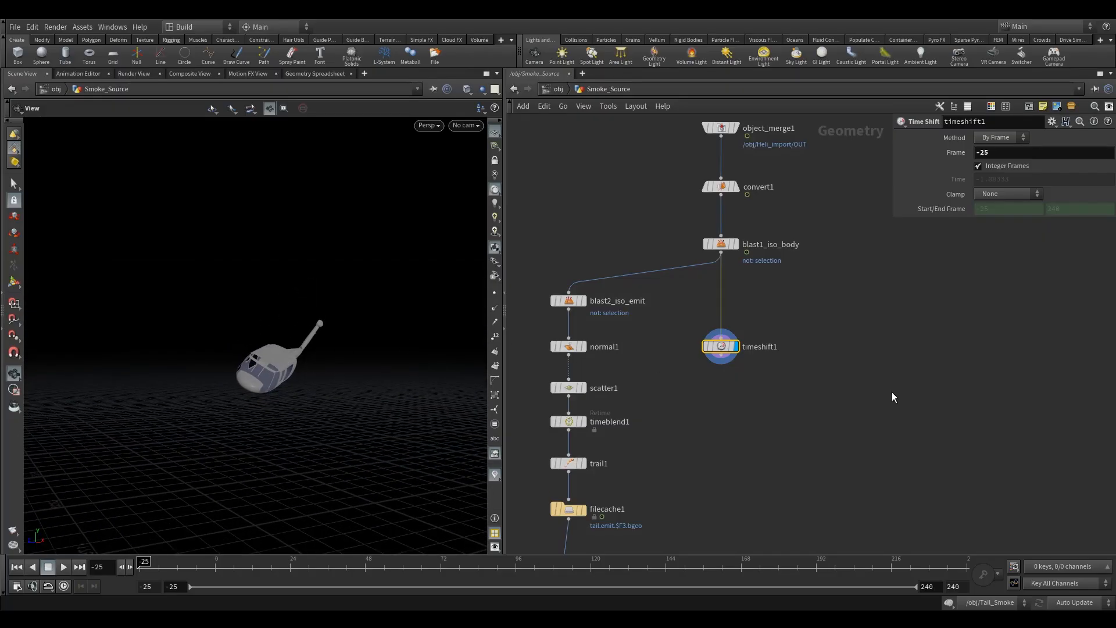
drag(174, 474, 334, 335)
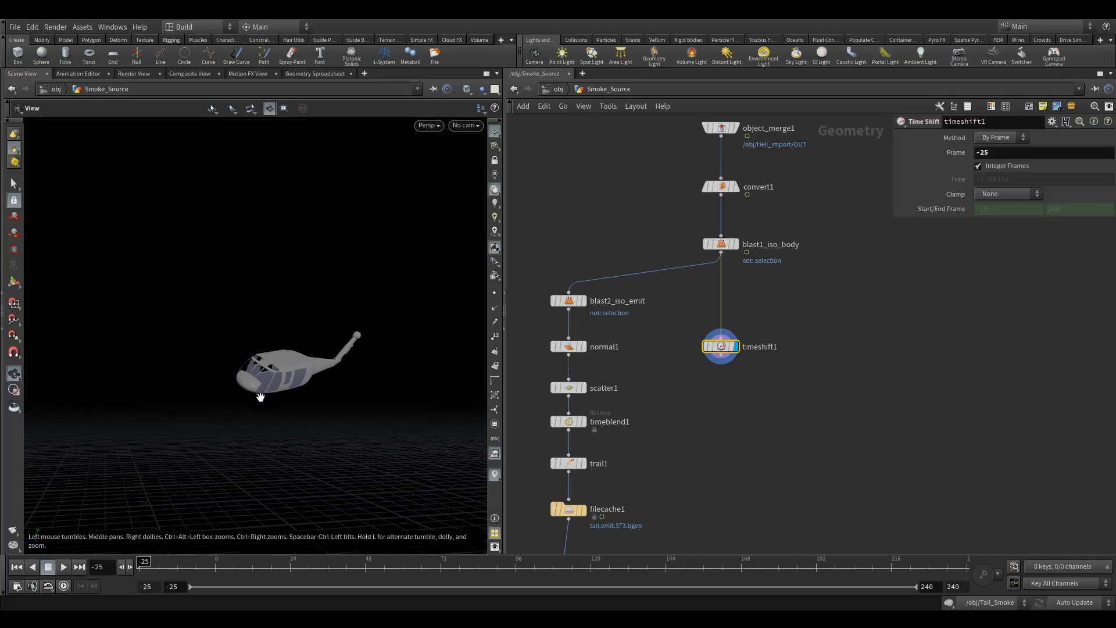
drag(273, 376, 293, 360)
right_drag(293, 360, 315, 383)
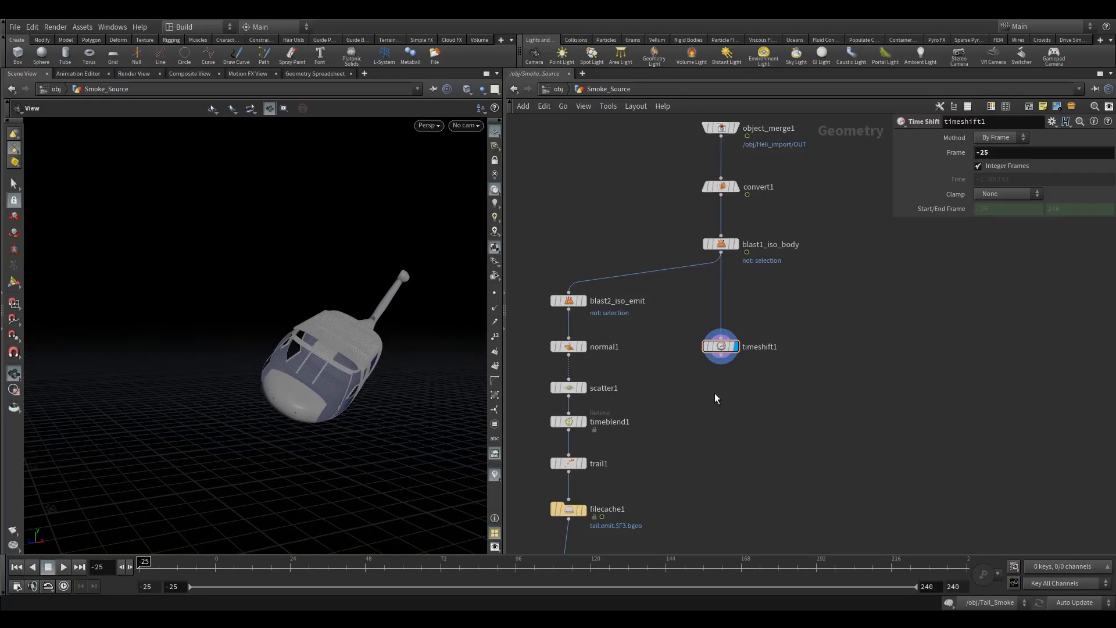
Step: Add an Extract Transform node with timeshift1 and blast1_iso_body as inputs, and display it
key(Tab)
text(extr)
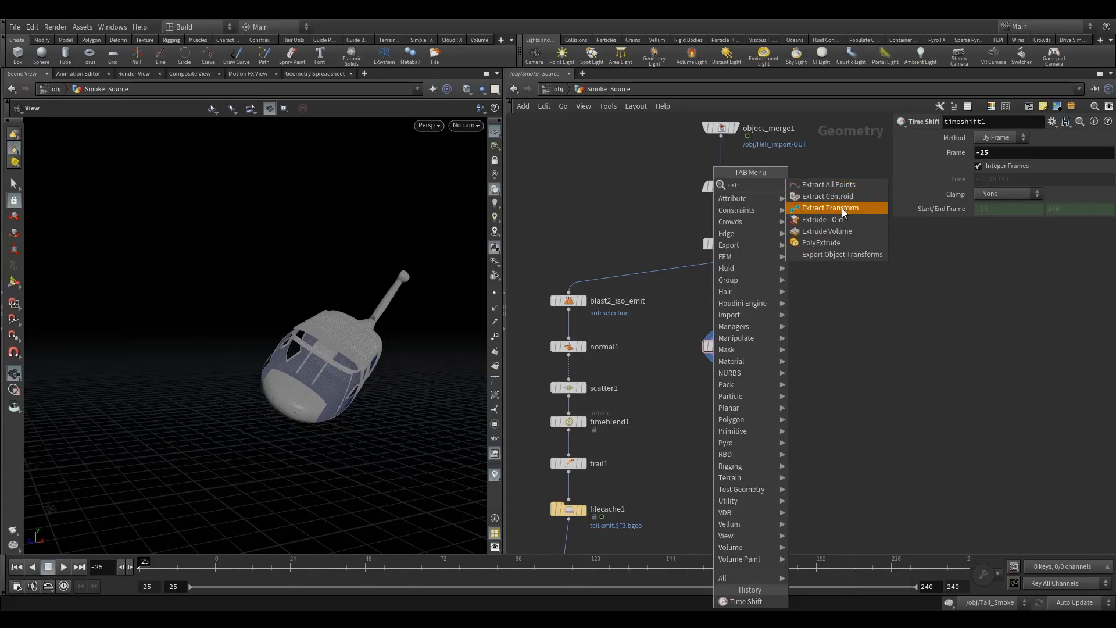
click(842, 208)
click(790, 395)
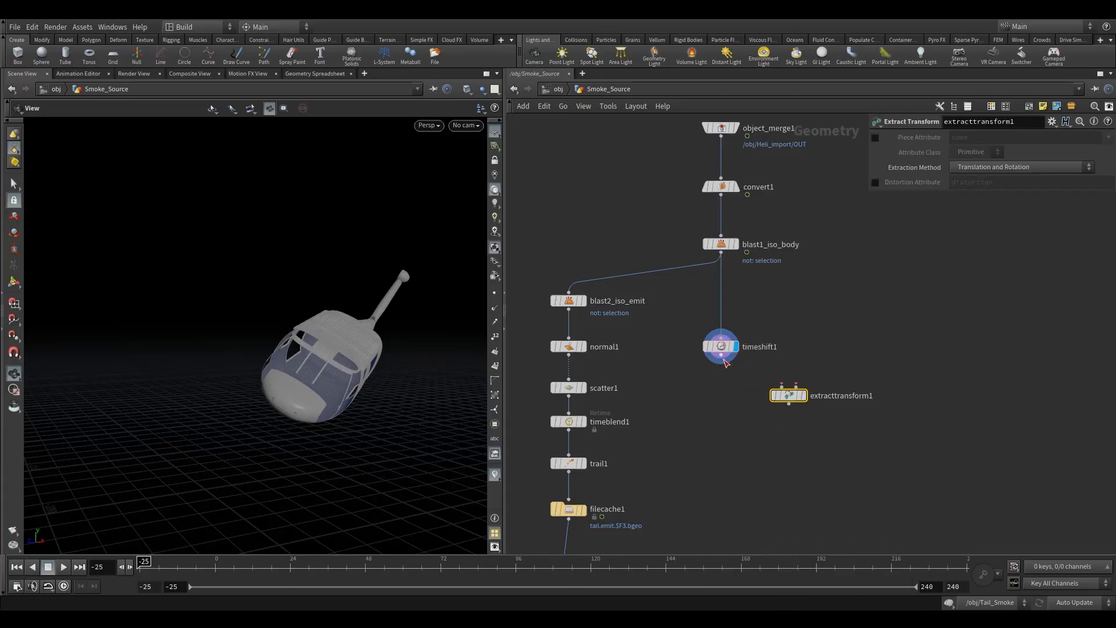
click(796, 387)
click(736, 282)
mouse_move(790, 392)
mouse_down()
mouse_move(796, 376)
mouse_move(791, 385)
mouse_up()
click(804, 388)
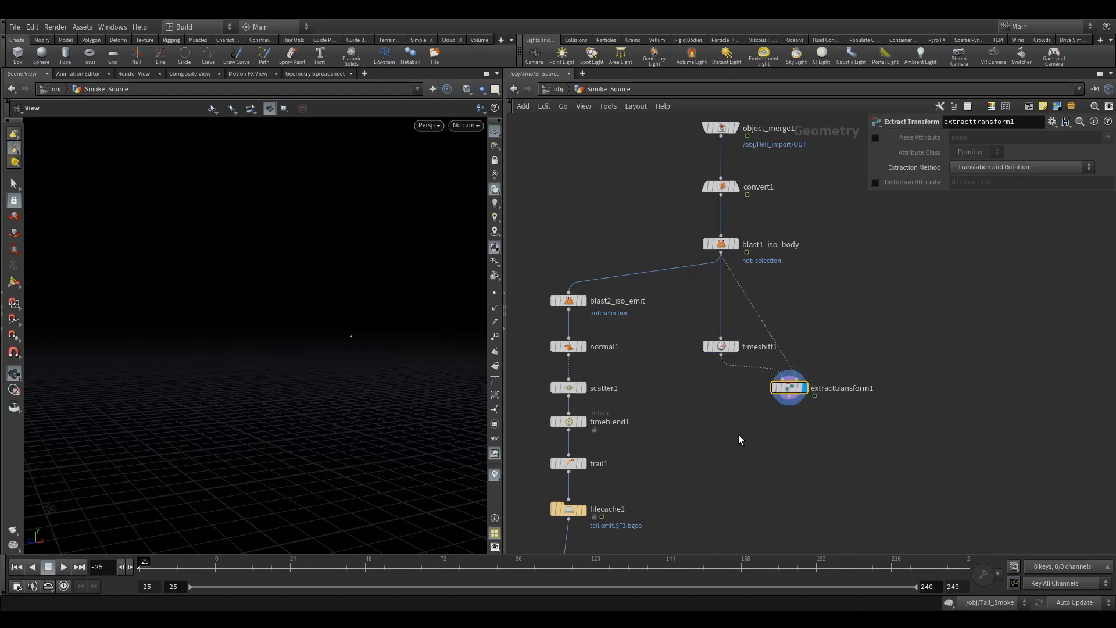
Step: Inspect the extracttransform1 output in the Geometry Spreadsheet and its node info
click(315, 73)
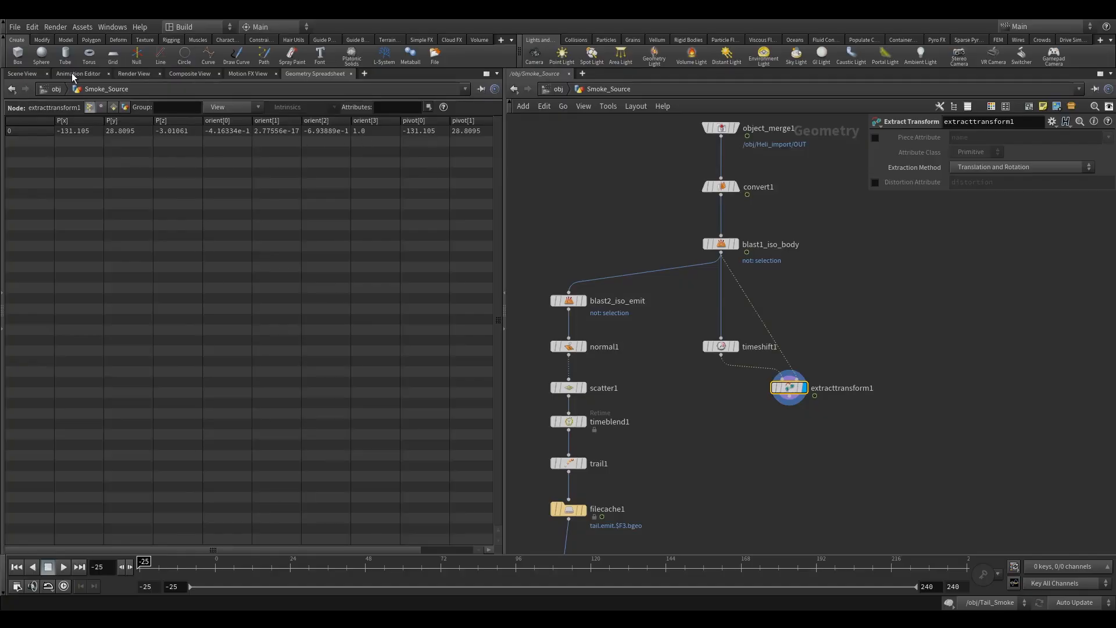
click(23, 74)
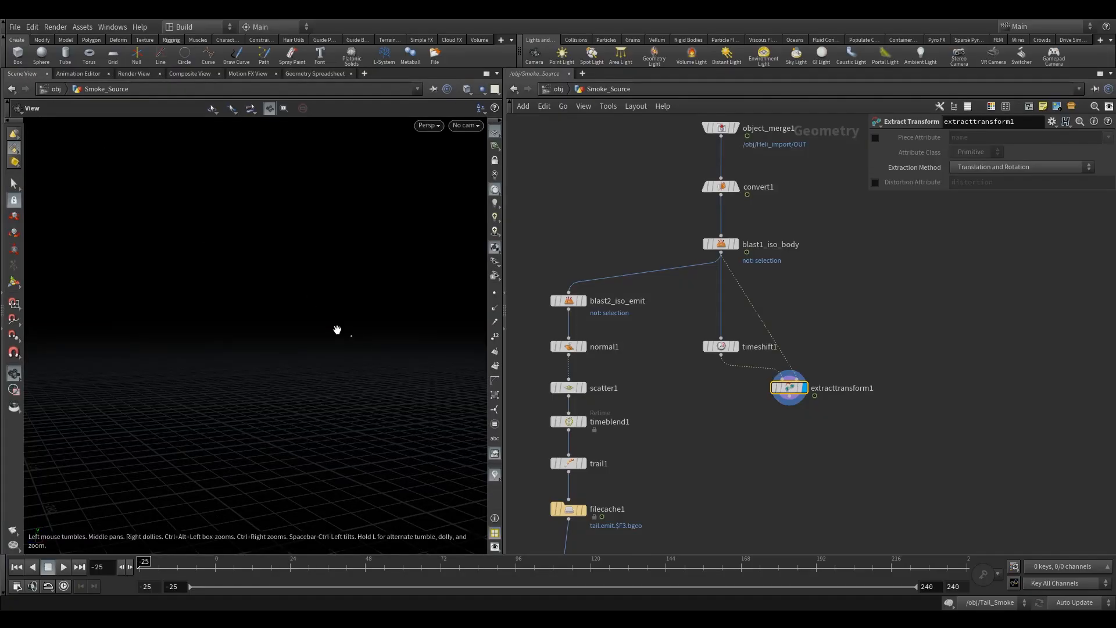
click(763, 387)
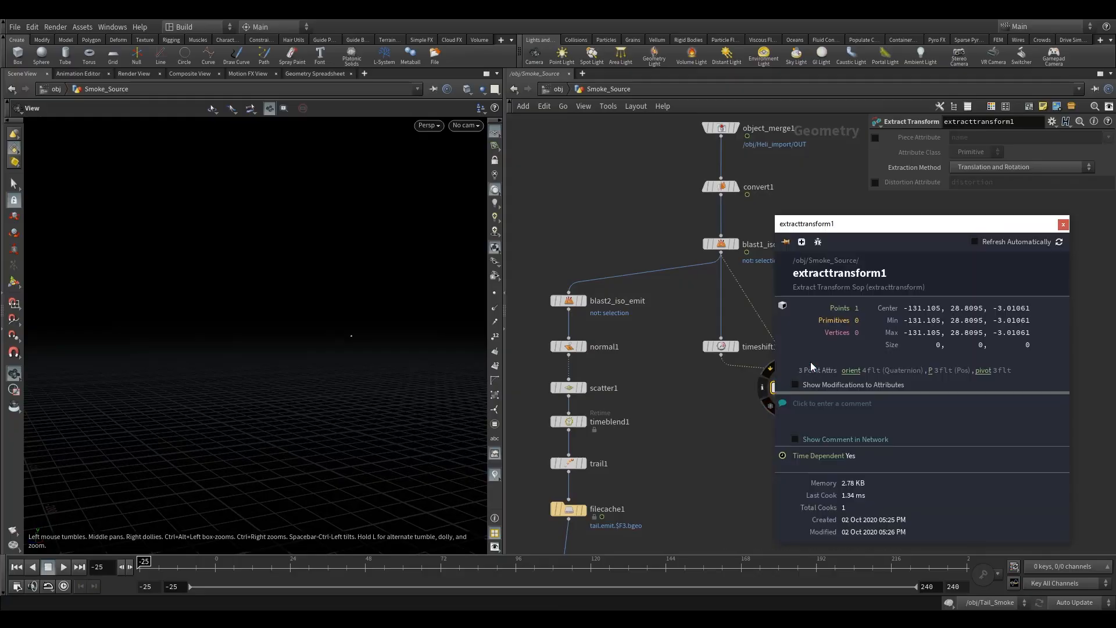
click(851, 371)
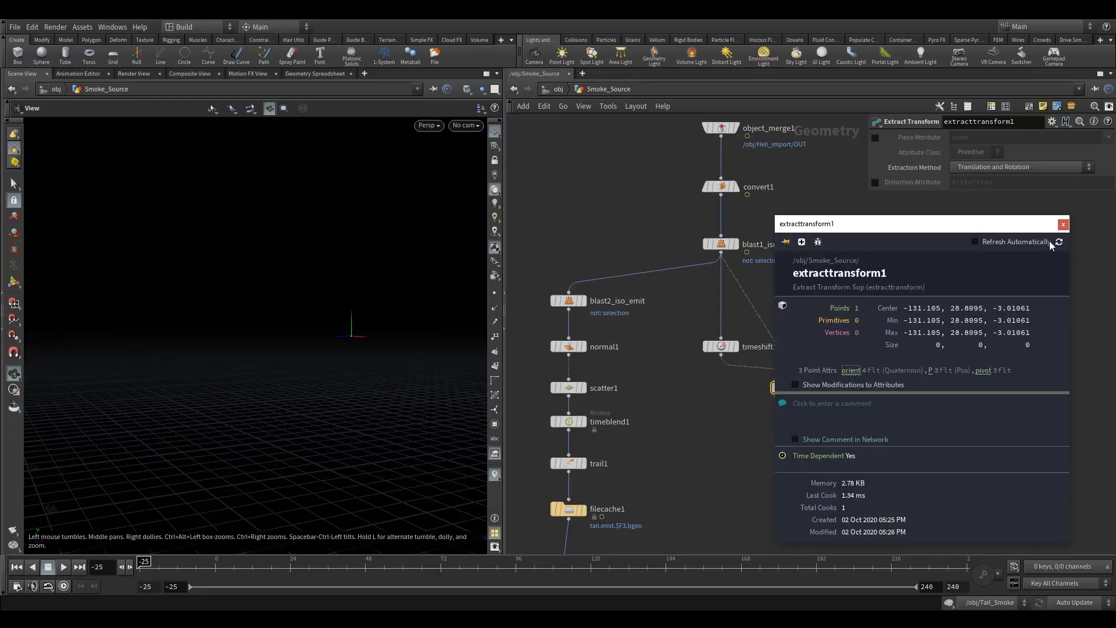
click(1064, 224)
drag(407, 349, 294, 473)
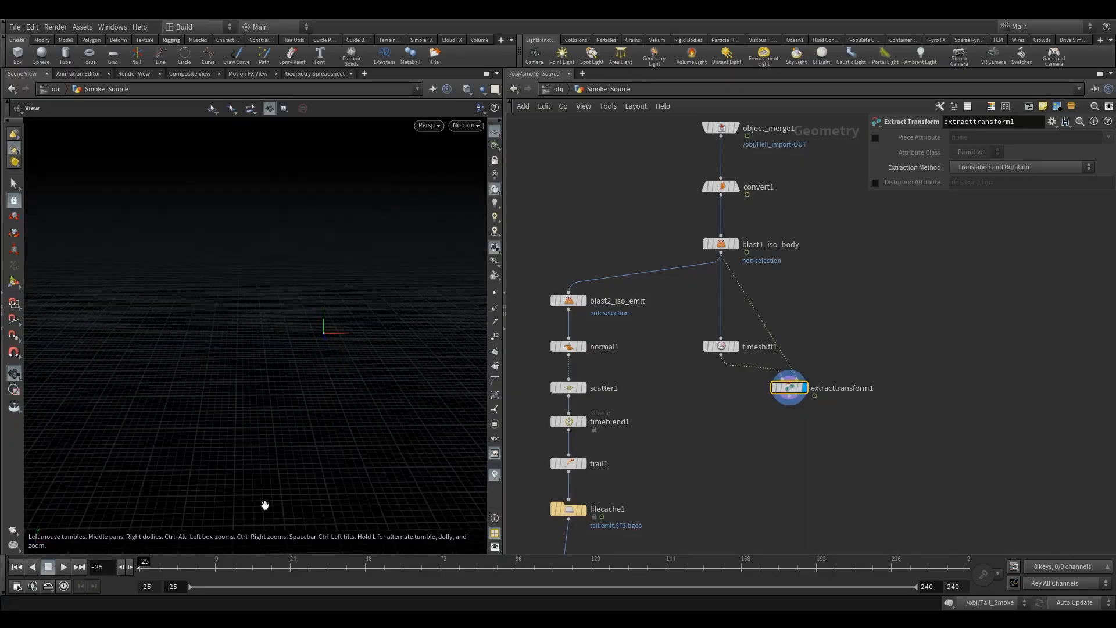
Step: Scrub the timeline to frame 26 and examine the extracted transform against the body geometry in the viewport
click(297, 573)
drag(343, 369, 774, 269)
right_drag(774, 270, 372, 389)
drag(372, 389, 409, 369)
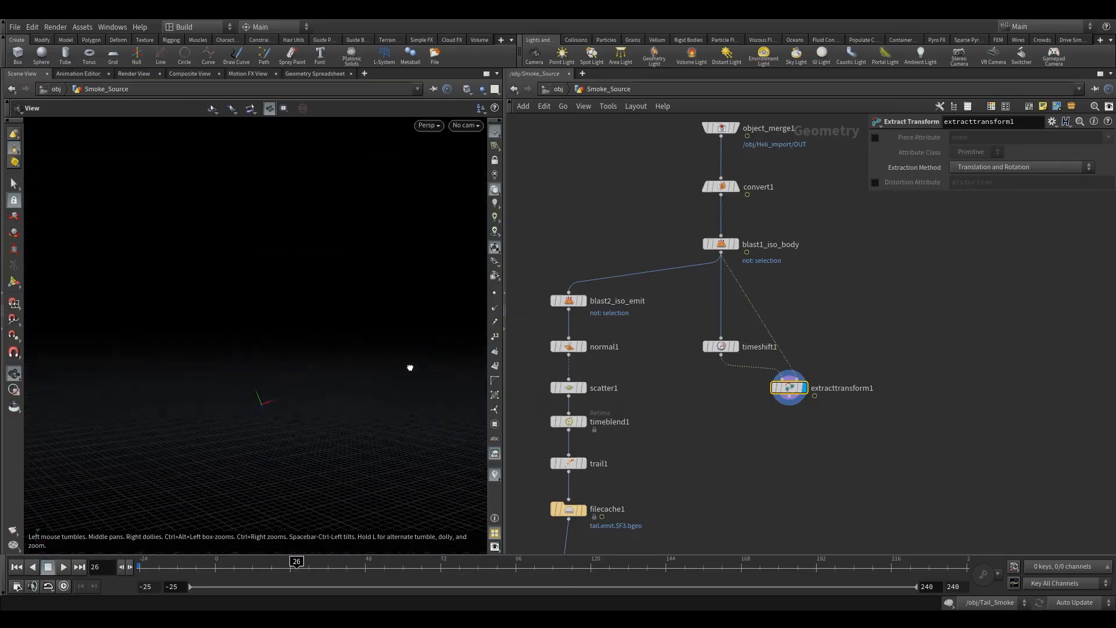
click(739, 263)
scroll(311, 402, up, 10)
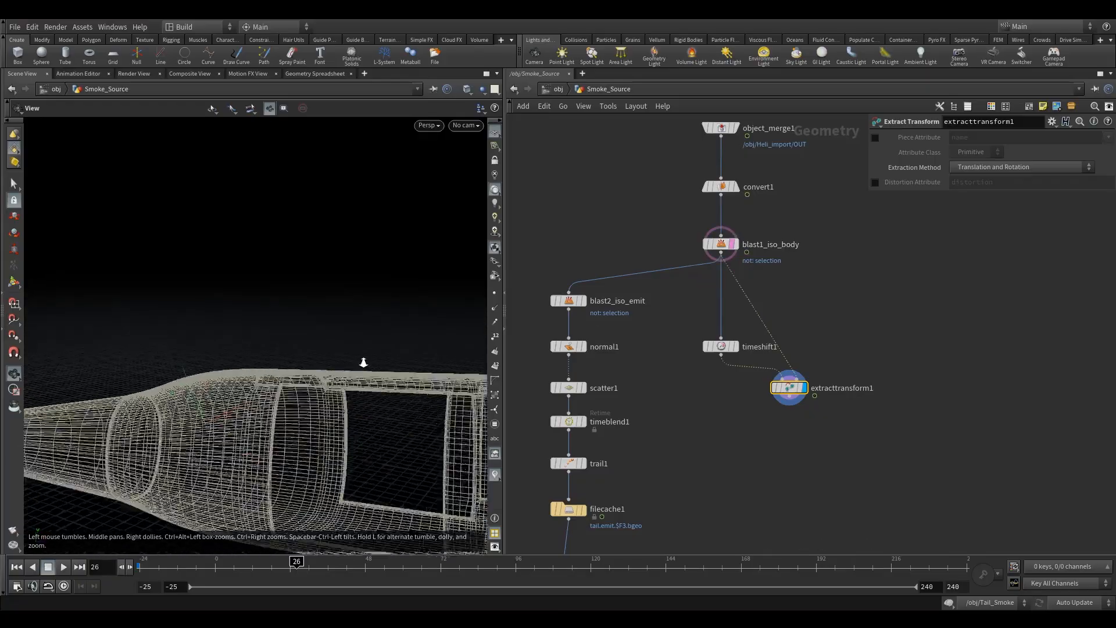
right_drag(291, 405, 326, 409)
drag(327, 409, 303, 433)
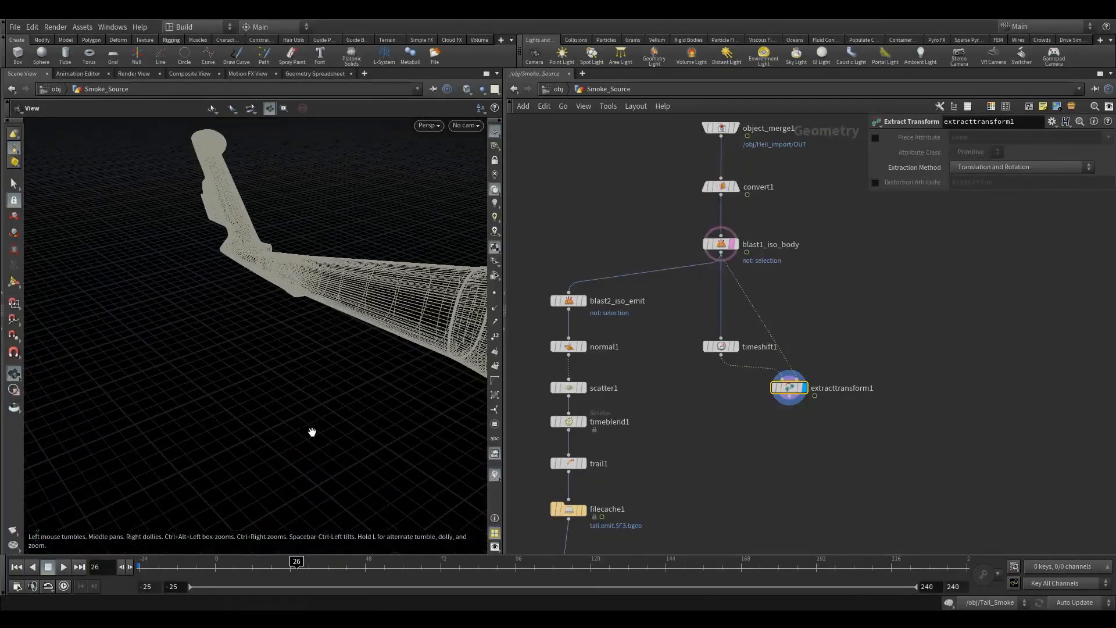
drag(389, 394, 405, 396)
middle_drag(423, 391, 324, 386)
right_drag(324, 386, 279, 445)
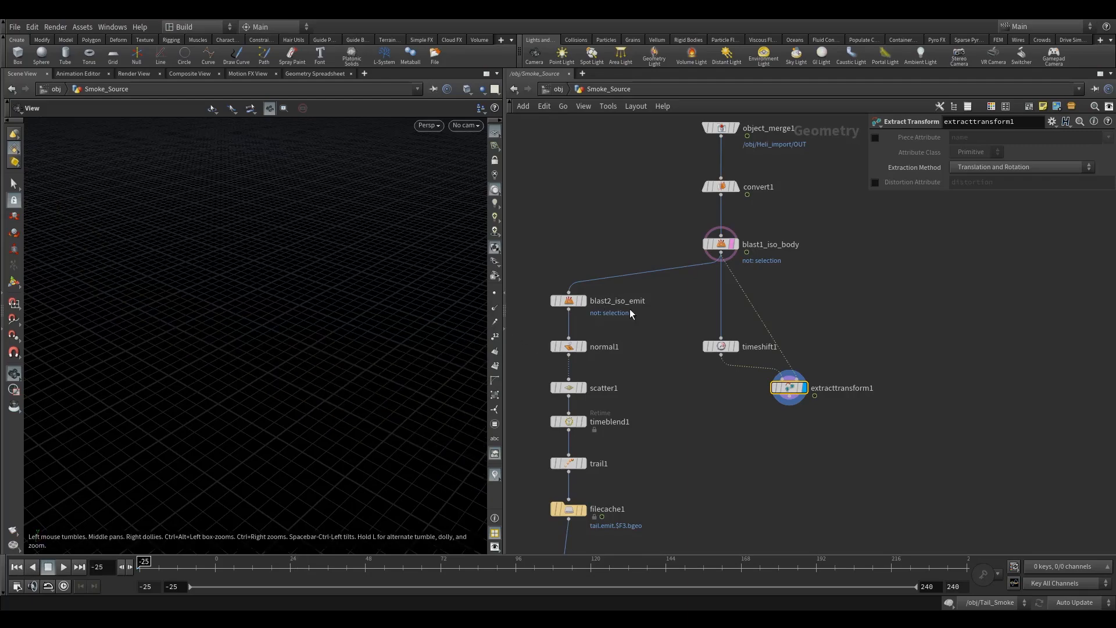
Step: Home the viewport on the extracted transform and display the blast1_iso_body node again
key(space+h)
drag(247, 388, 278, 353)
middle_drag(150, 393, 316, 372)
right_drag(316, 372, 230, 407)
middle_drag(300, 359, 321, 354)
right_drag(322, 353, 234, 397)
drag(357, 318, 363, 320)
middle_drag(785, 435, 839, 413)
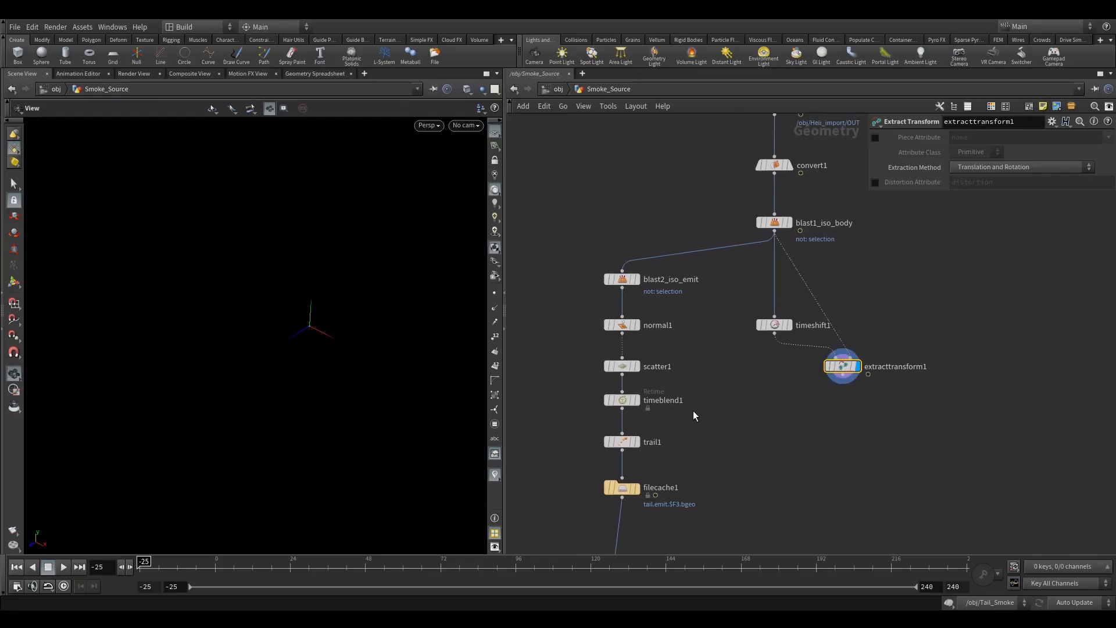
click(773, 224)
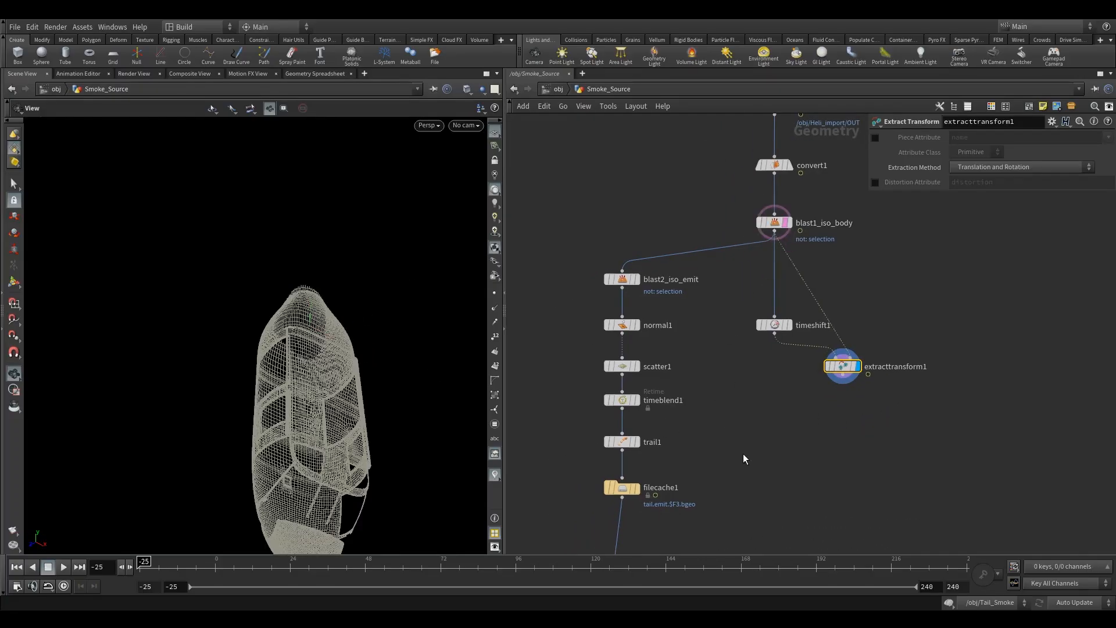
Step: Add a Tube node beside timeshift1 and rearrange timeshift1 and extracttransform1
key(Tab)
text(times)
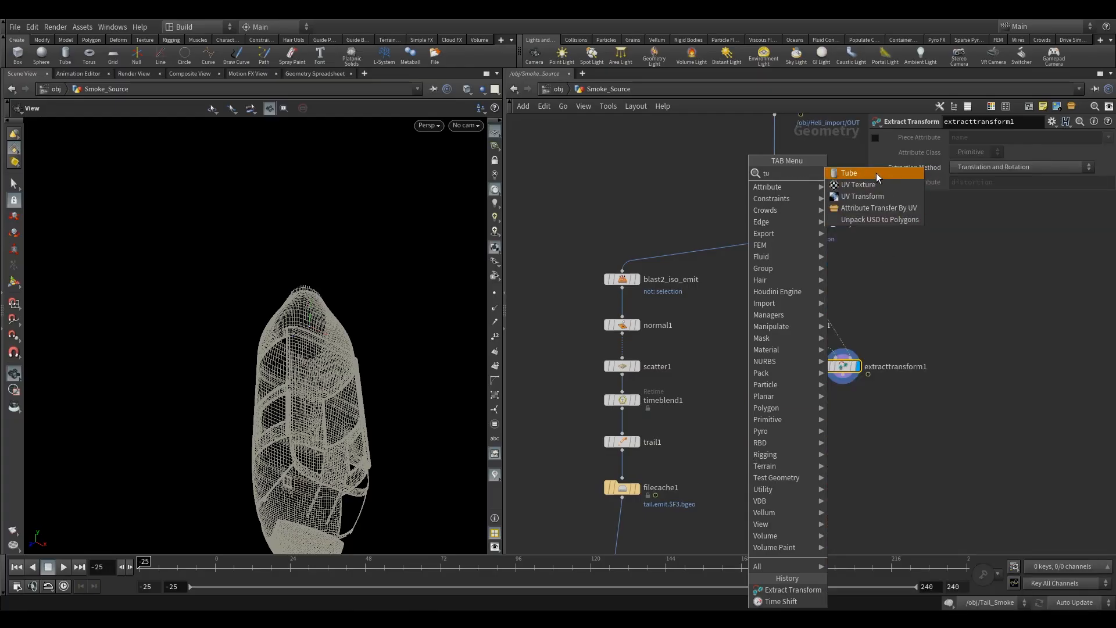
click(877, 173)
click(762, 371)
drag(769, 321, 762, 306)
drag(849, 372, 873, 372)
drag(306, 394, 250, 315)
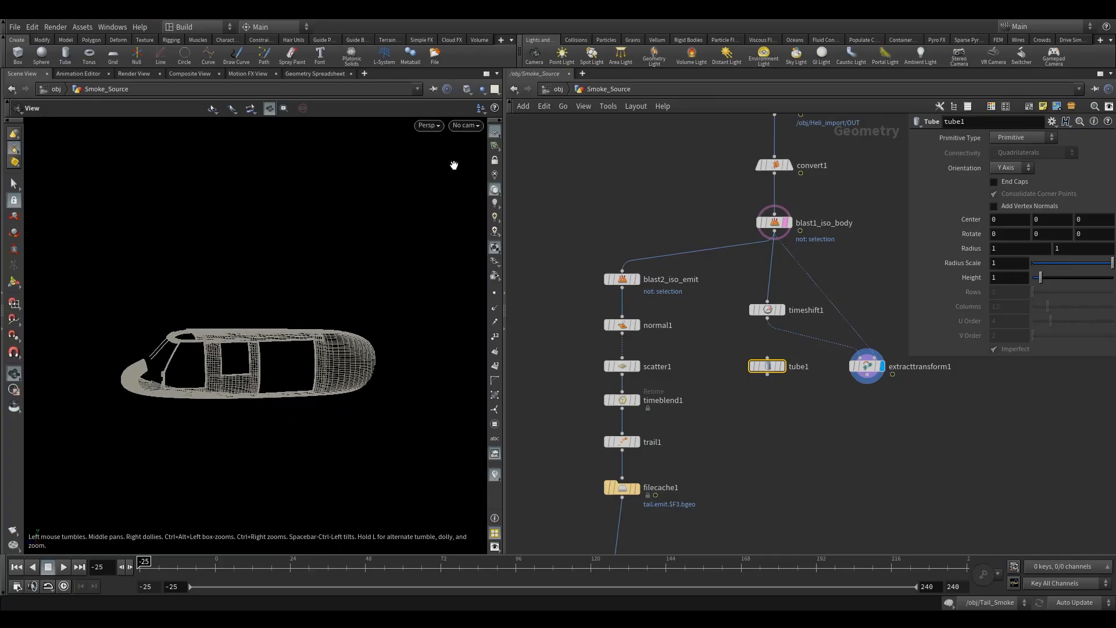
Step: Set tube1's primitive type to Polygon
drag(451, 179, 274, 325)
key(space+h)
scroll(852, 405, up, 4)
key(r)
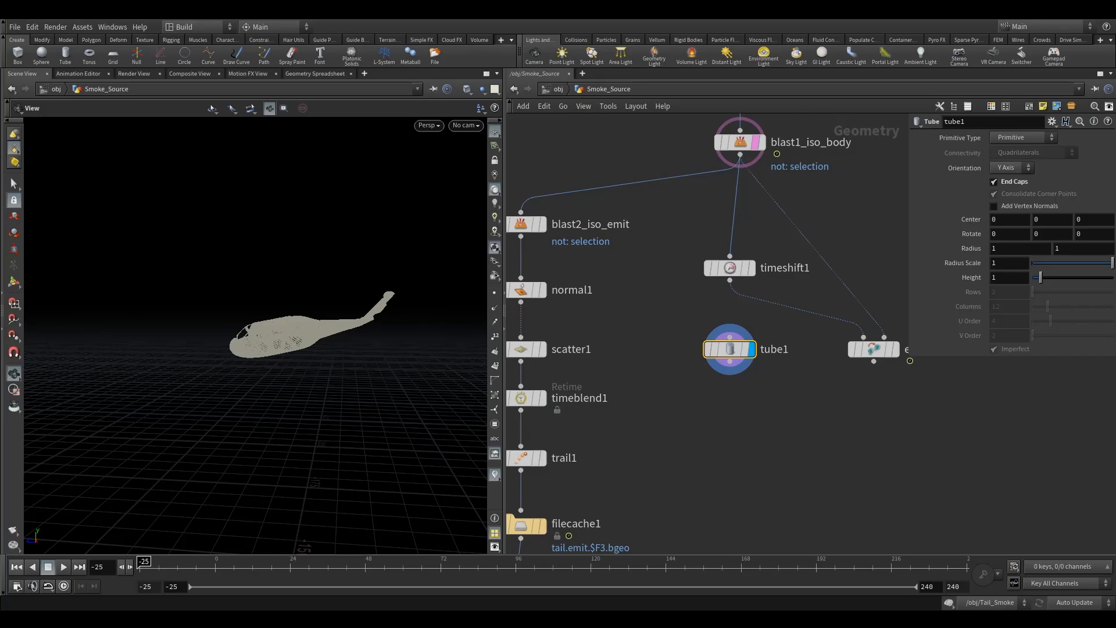
click(1022, 137)
click(1015, 153)
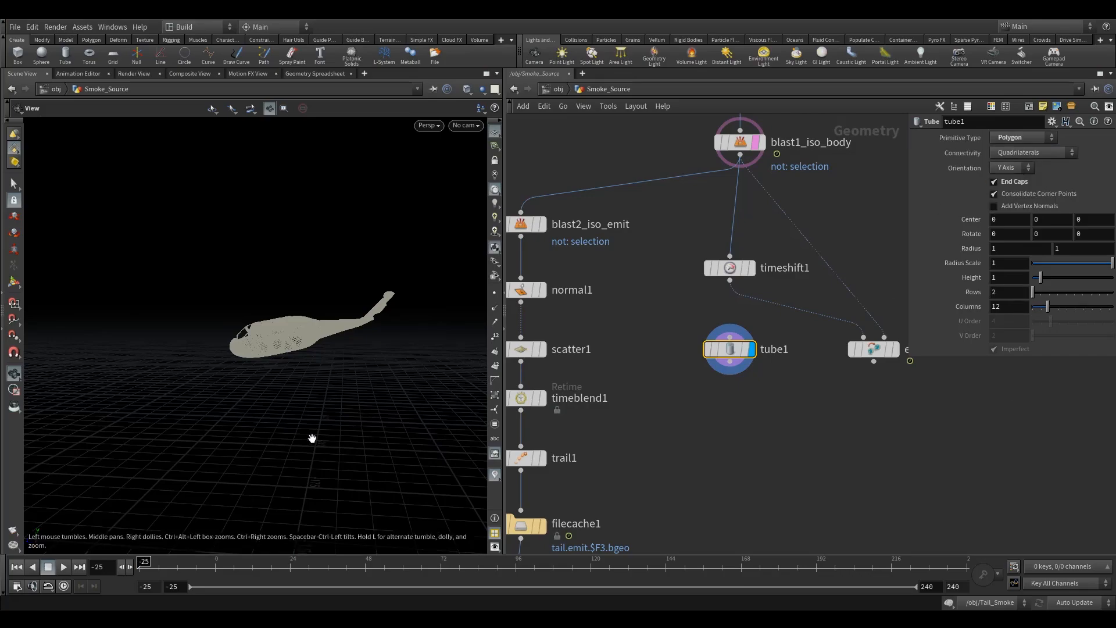
Step: Append a Transform node below tube1
middle_drag(312, 438, 346, 352)
right_drag(346, 352, 234, 465)
drag(253, 427, 141, 339)
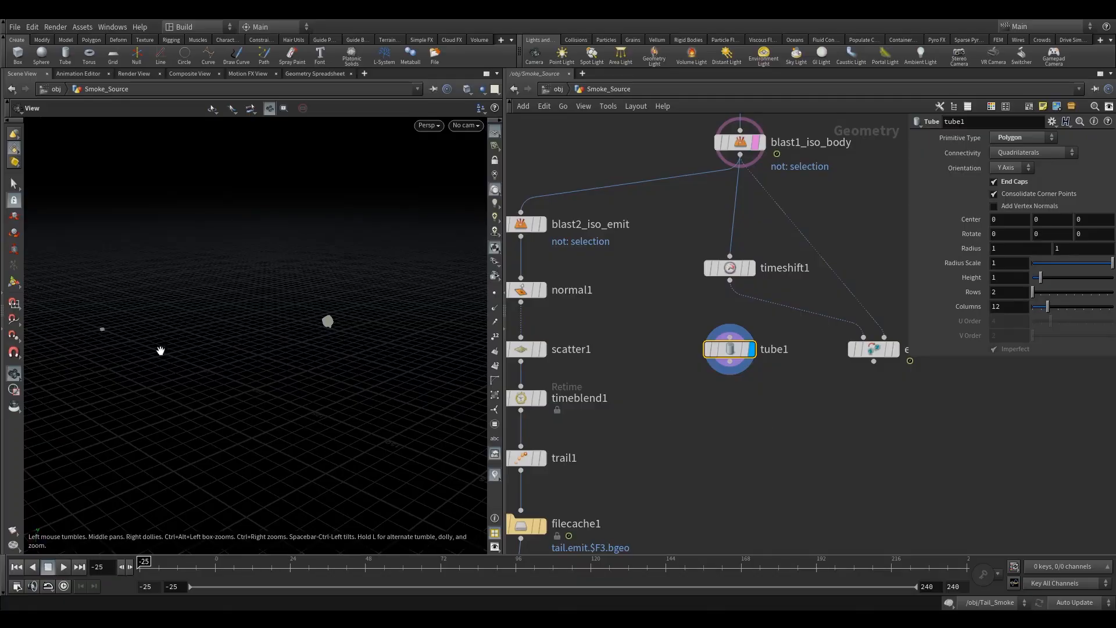
middle_drag(727, 409, 726, 439)
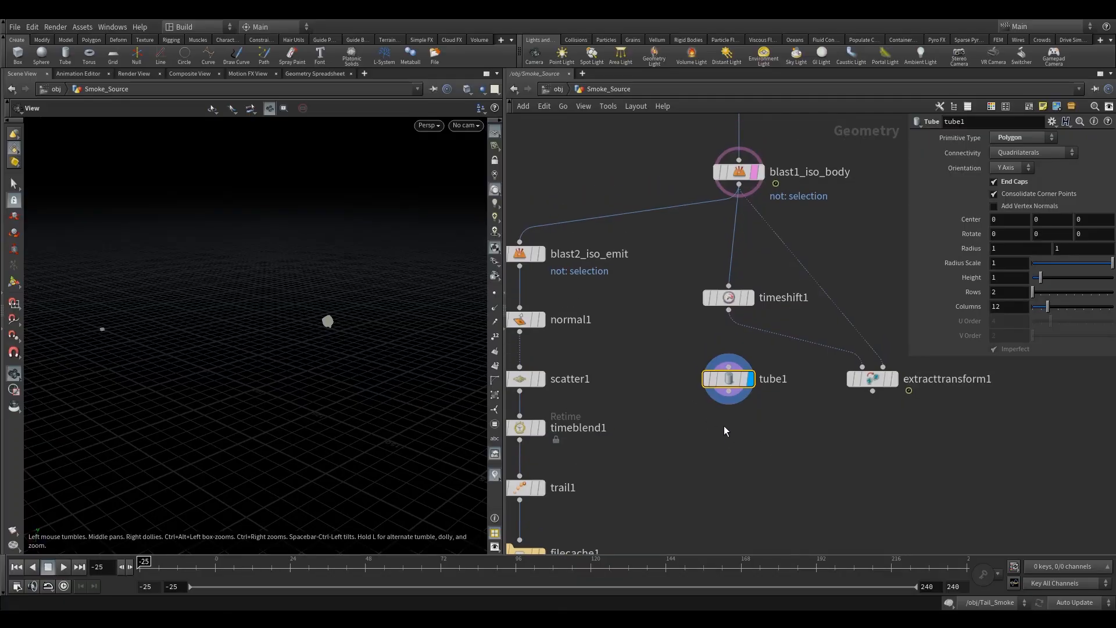
key(Tab)
mouse_move(735, 249)
click(832, 187)
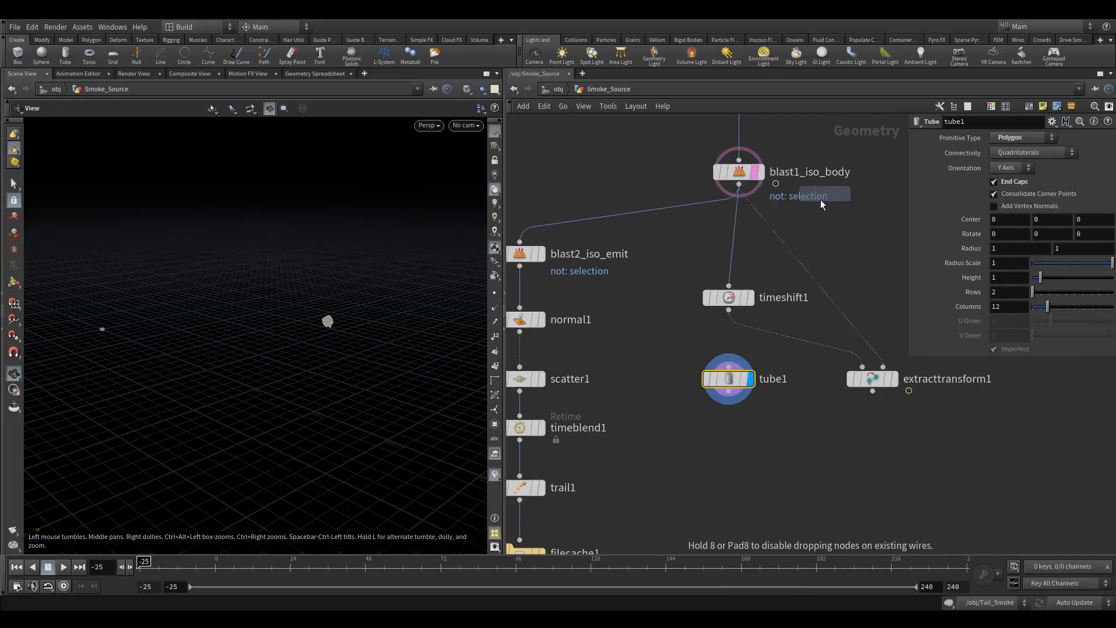
click(728, 439)
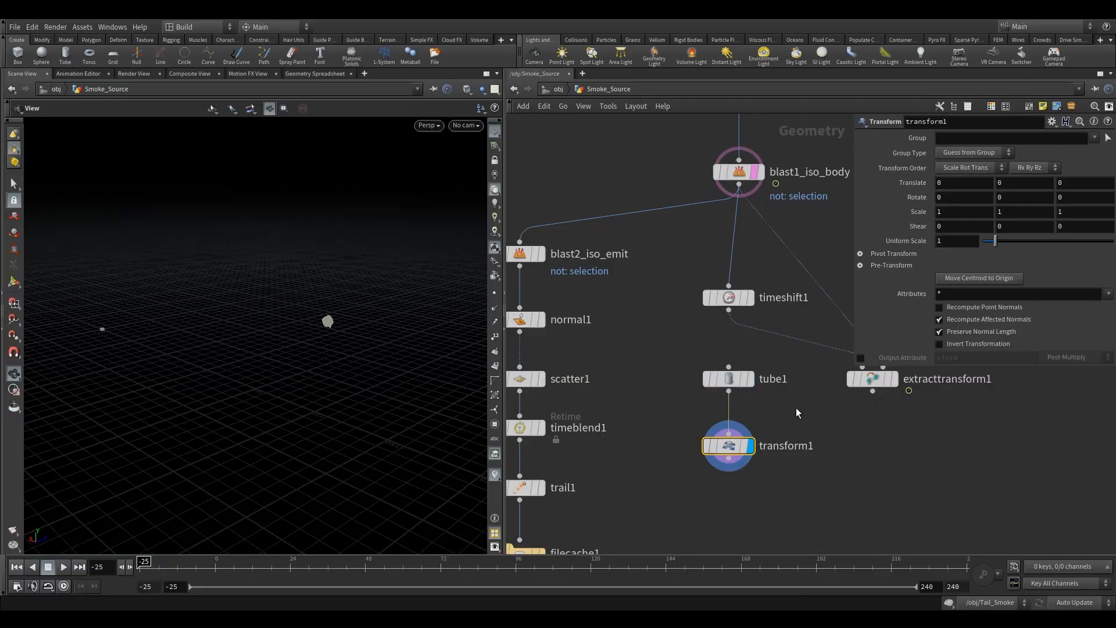
Step: Try to move the tube with the transform handle, then undo the handle change
drag(292, 355, 339, 326)
right_drag(339, 326, 754, 276)
drag(340, 377, 346, 345)
right_drag(226, 402, 113, 427)
drag(113, 426, 58, 430)
click(14, 283)
middle_drag(143, 357, 219, 319)
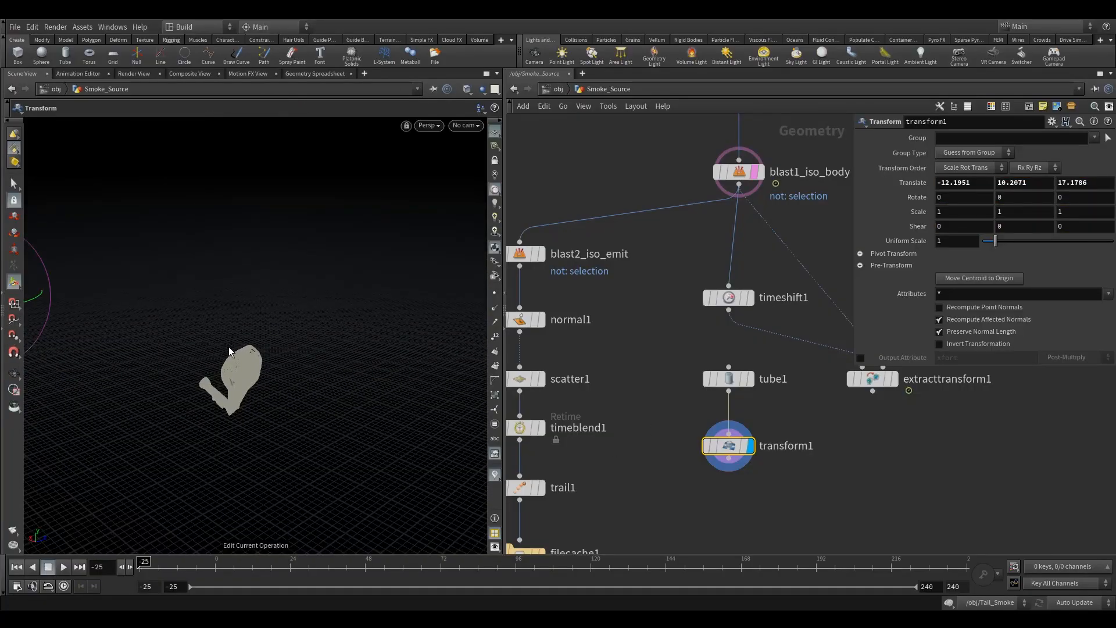
right_drag(215, 356, 134, 389)
middle_drag(135, 389, 289, 335)
key(ctrl+z)
drag(159, 313, 165, 344)
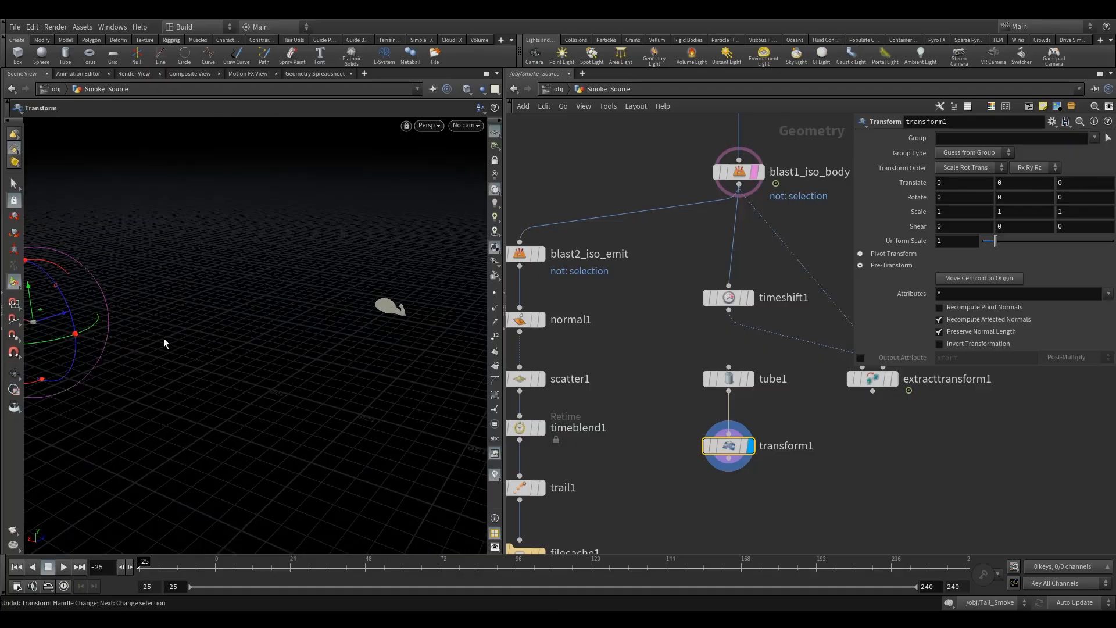
Step: Start orientation picking for the transform handle's alignment
right_click(33, 326)
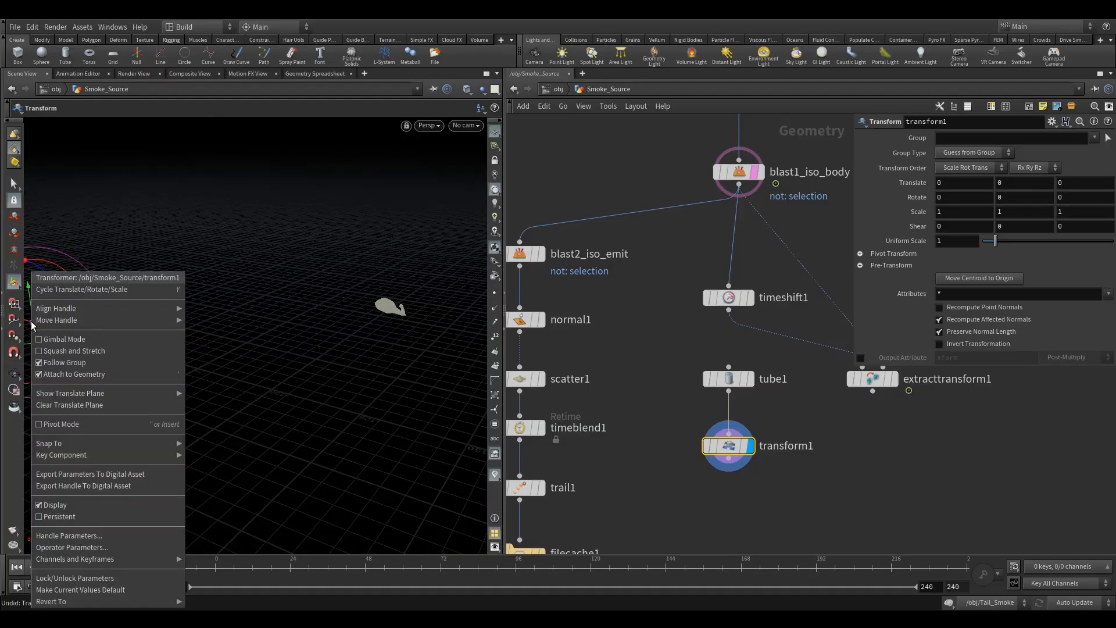
click(297, 336)
right_click(32, 326)
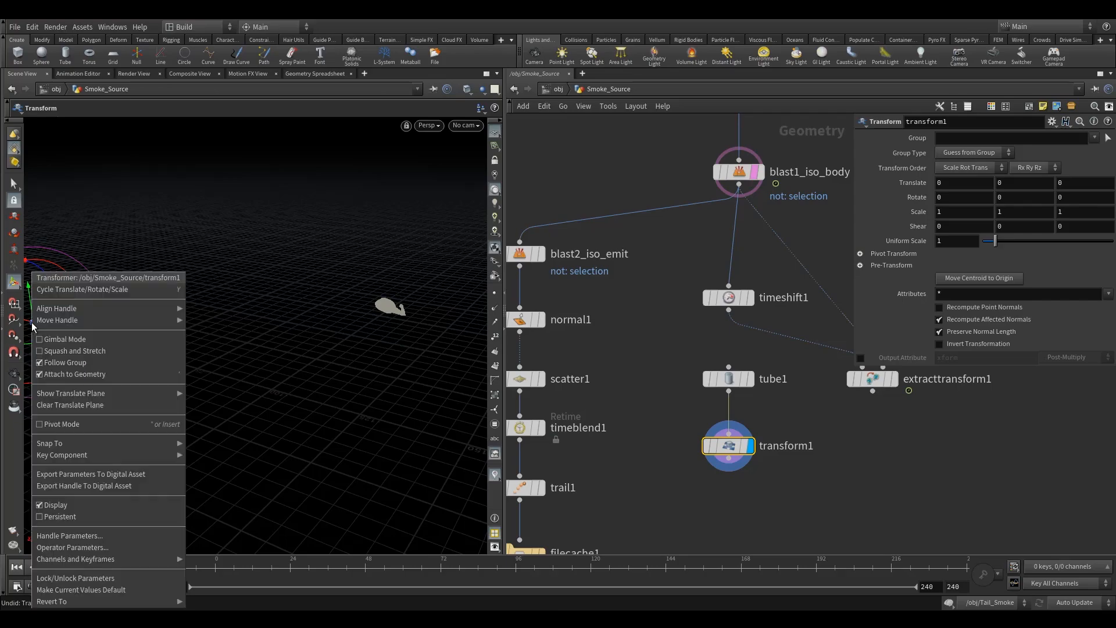
mouse_move(76, 311)
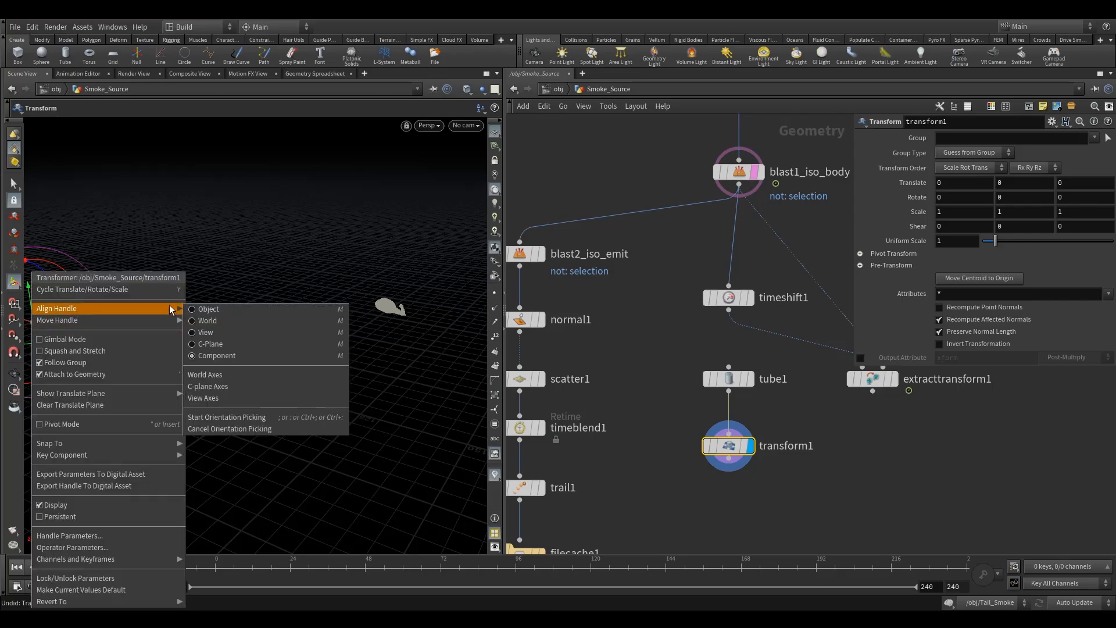
click(238, 419)
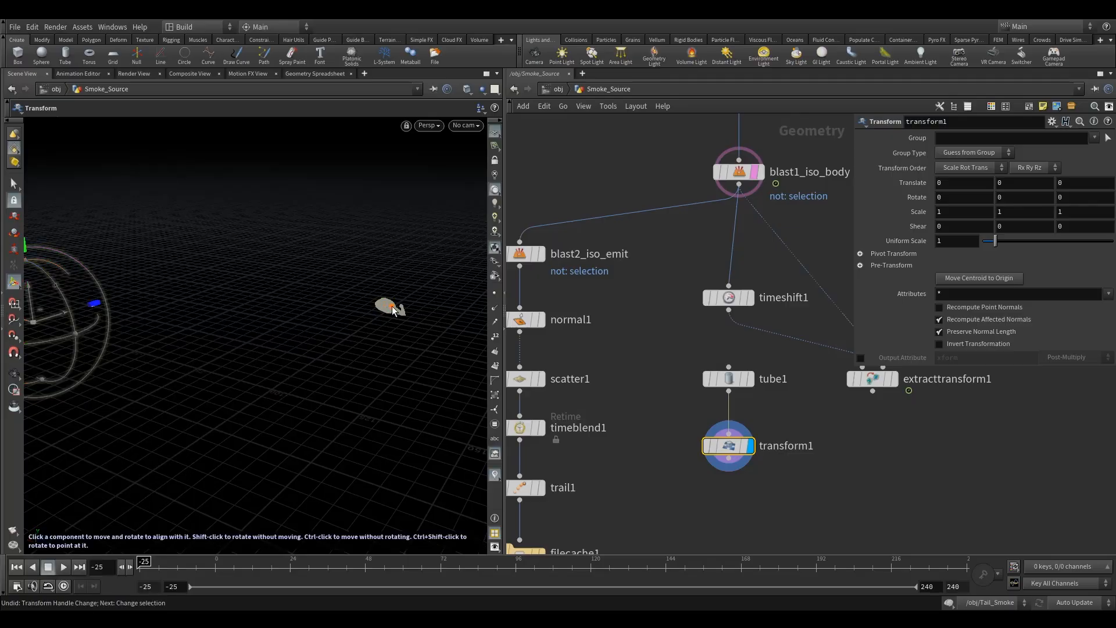
Step: Align and move the tube onto a window component of the helicopter body's hull
alt+drag(392, 306, 384, 342)
alt+middle_drag(383, 341, 342, 357)
alt+right_drag(341, 356, 515, 333)
alt+drag(418, 386, 344, 344)
alt+right_drag(344, 344, 504, 342)
alt+middle_drag(339, 344, 347, 440)
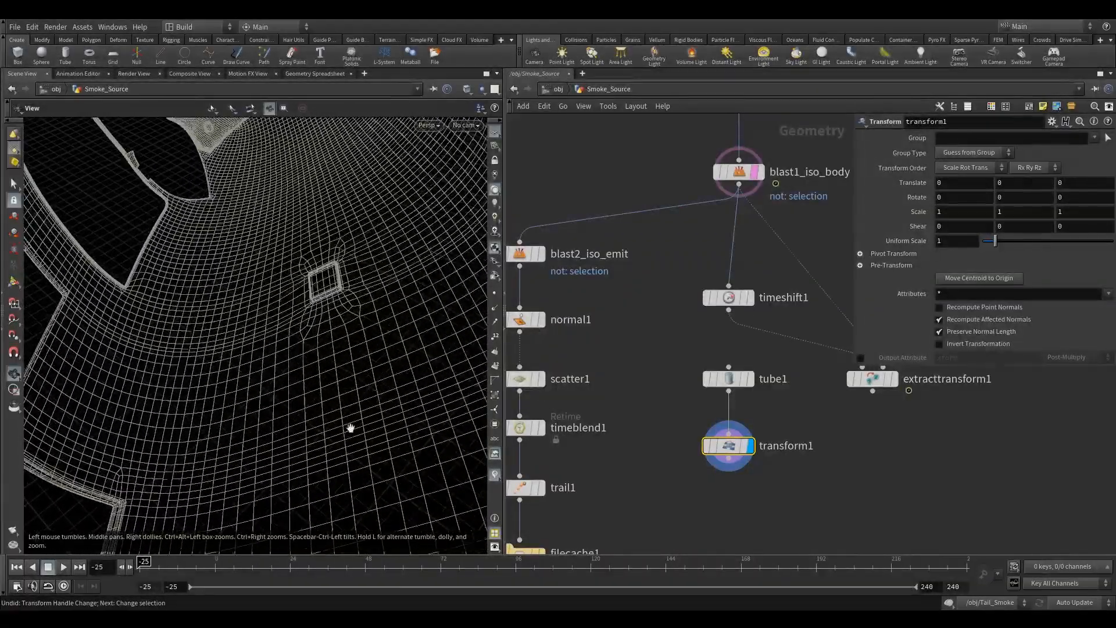
alt+drag(334, 294, 332, 310)
alt+middle_drag(331, 308, 327, 337)
alt+right_drag(318, 353, 336, 348)
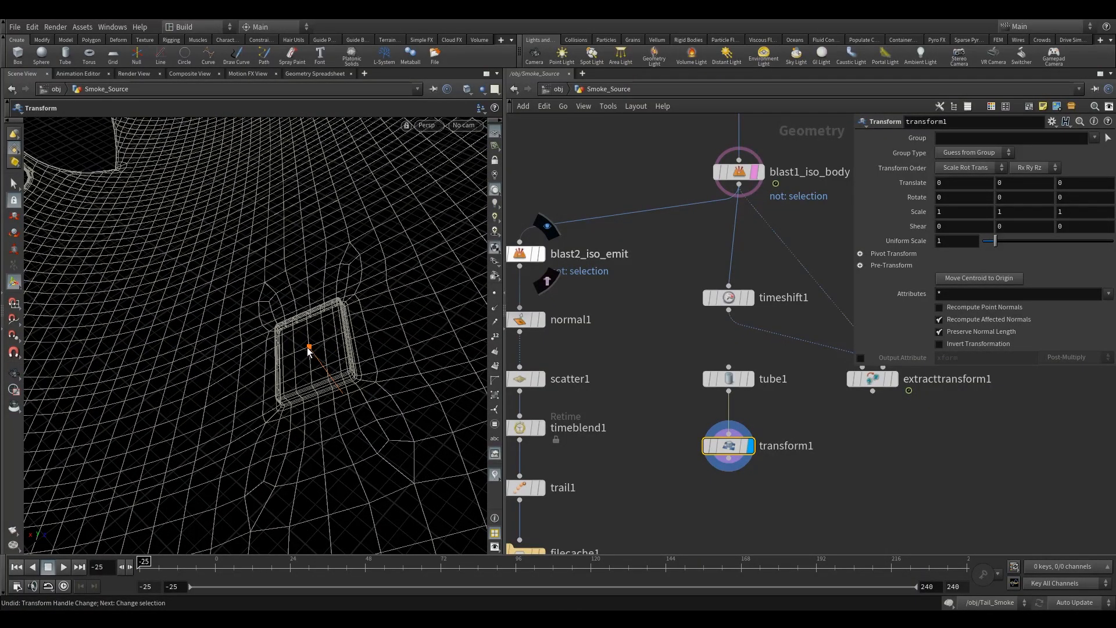
click(308, 349)
alt+right_drag(349, 344, 295, 356)
alt+drag(308, 348, 399, 298)
alt+drag(476, 269, 470, 323)
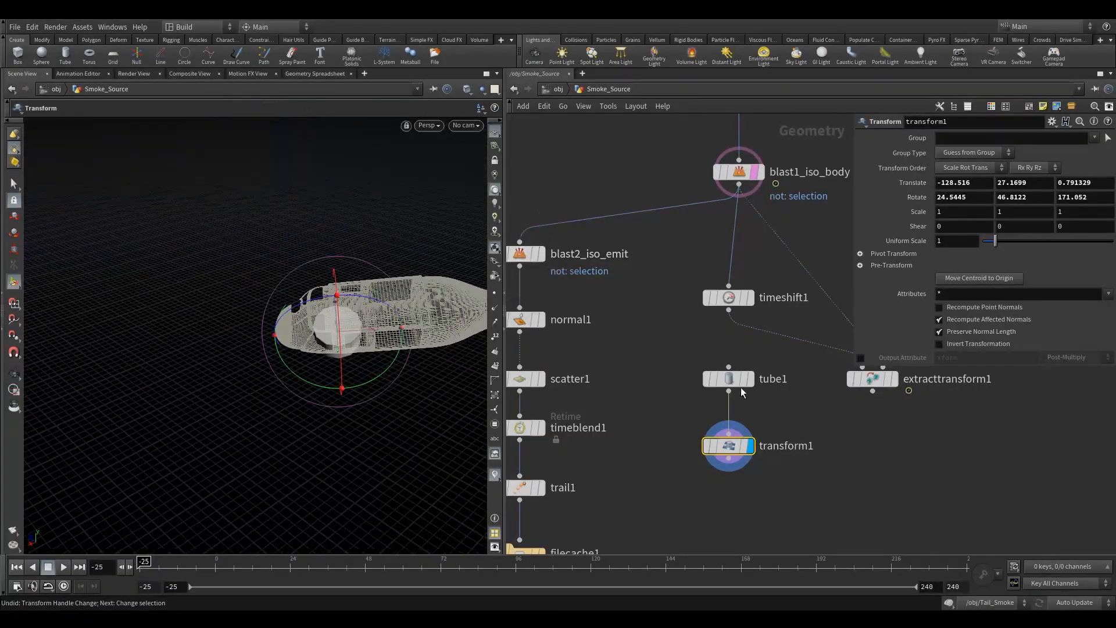
Step: Set the transform's uniform scale to 6 and its Y scale to 2.5
alt+drag(305, 370, 302, 362)
drag(345, 315, 332, 301)
key(Return)
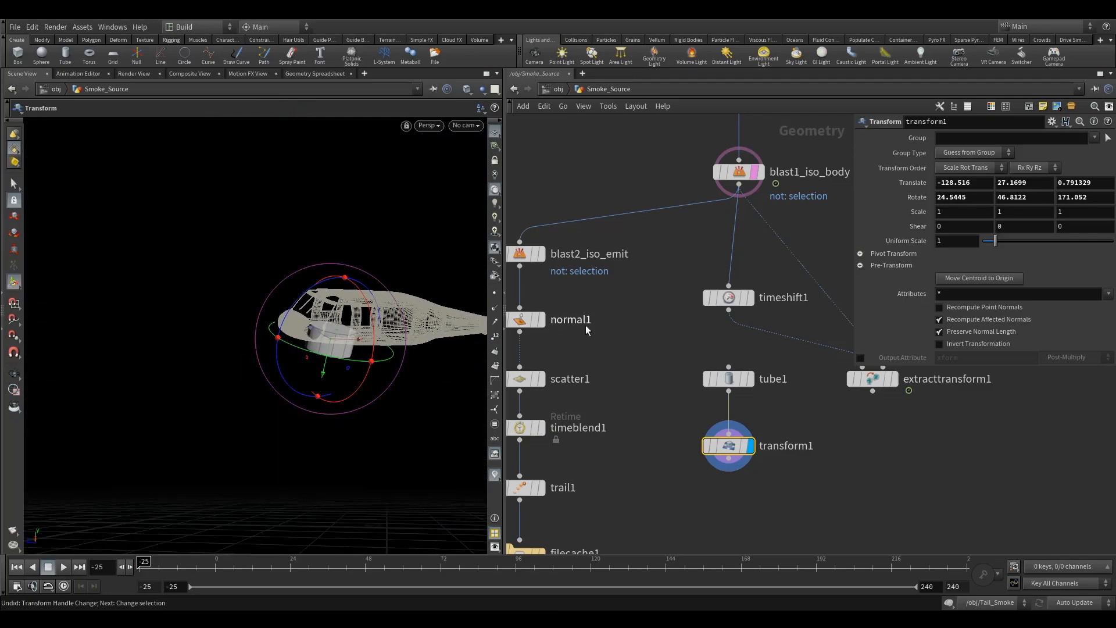
drag(995, 245, 1062, 243)
text(6)
key(Return)
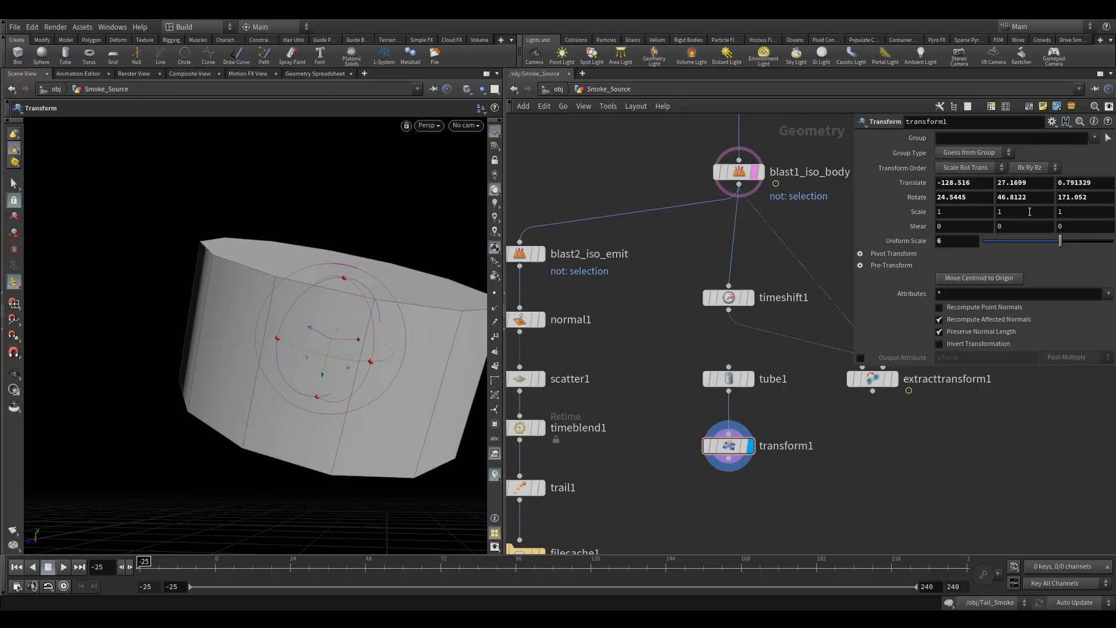
drag(1030, 212, 943, 215)
key(Return)
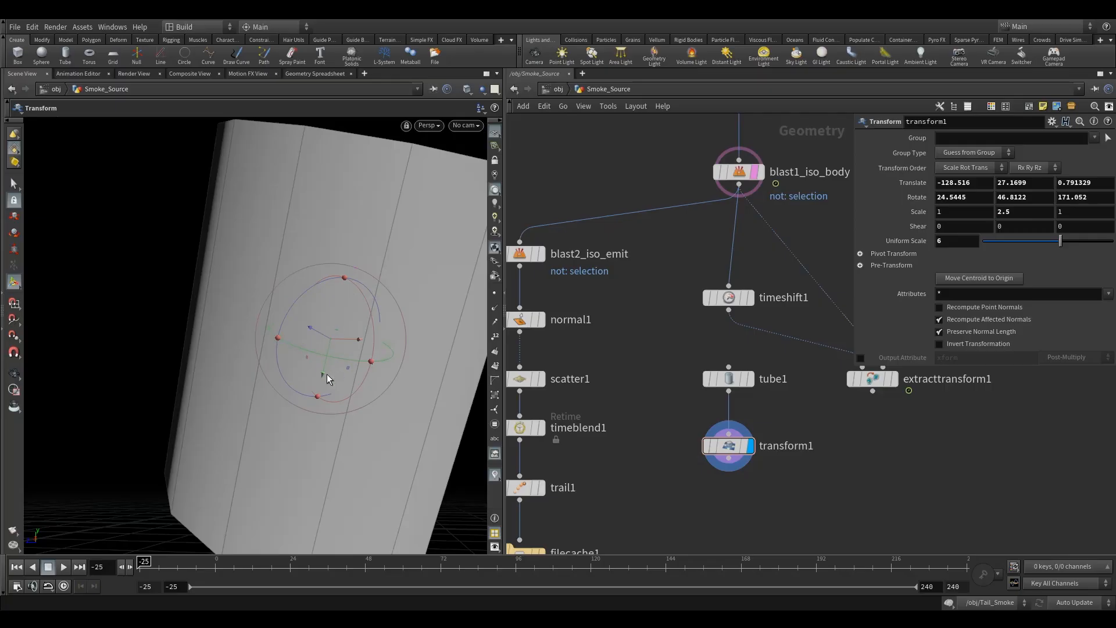
Step: Switch the viewport to wireframe and shift the tube so it surrounds the helicopter body
click(470, 88)
click(495, 115)
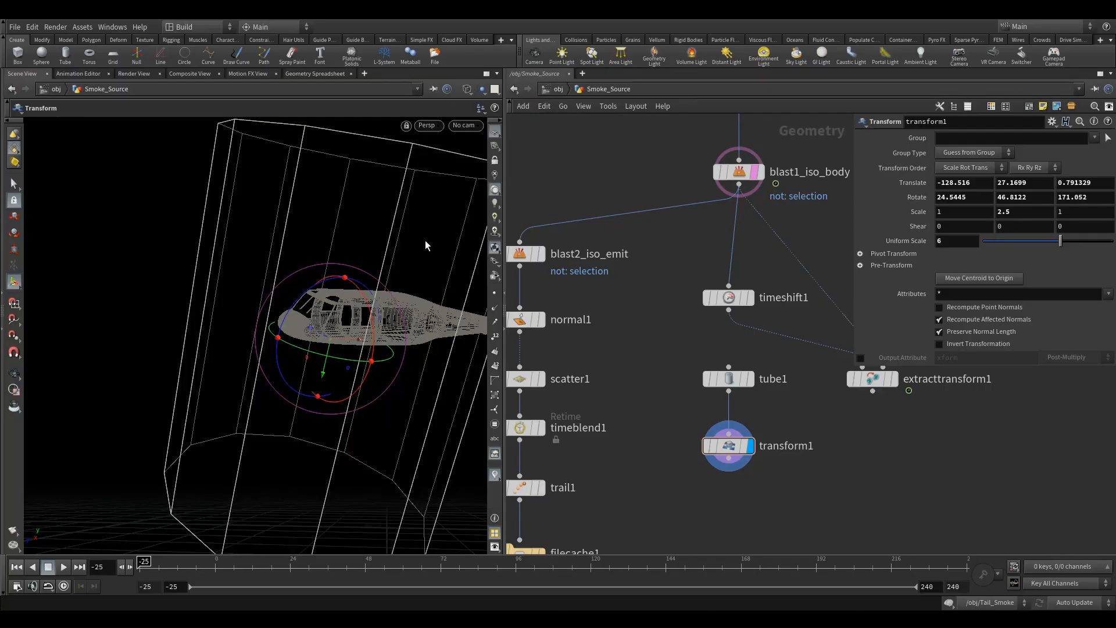
scroll(407, 303, down, 5)
mouse_move(387, 314)
alt+mouse_down()
mouse_move(361, 324)
mouse_move(366, 347)
mouse_move(371, 317)
alt+mouse_up()
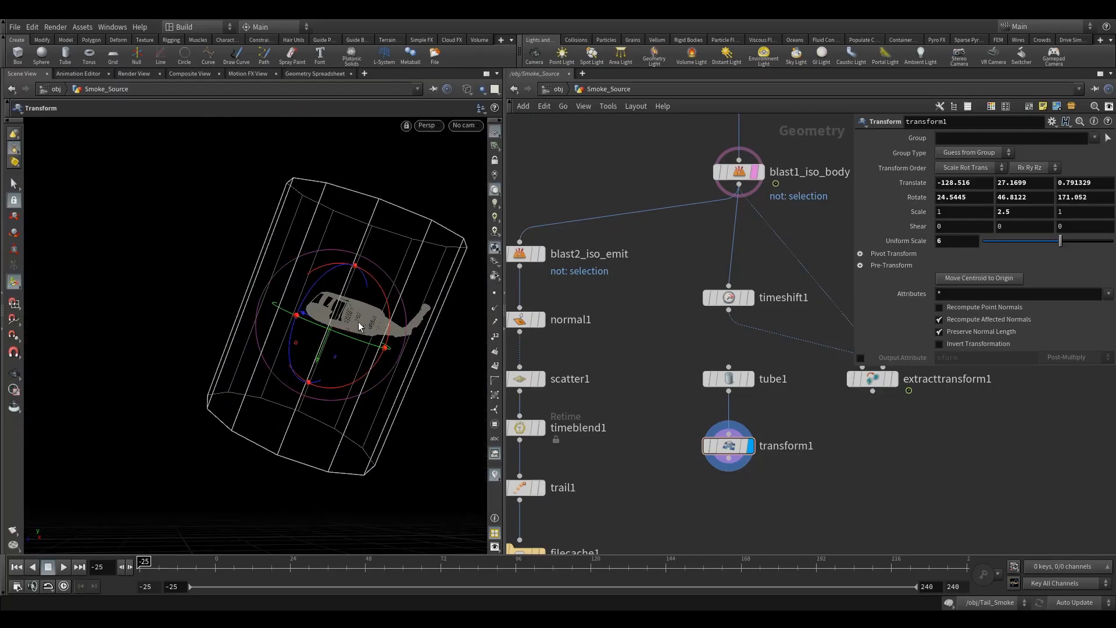
drag(329, 357, 294, 414)
alt+drag(204, 362, 267, 459)
alt+middle_drag(396, 286, 219, 249)
alt+drag(219, 249, 289, 290)
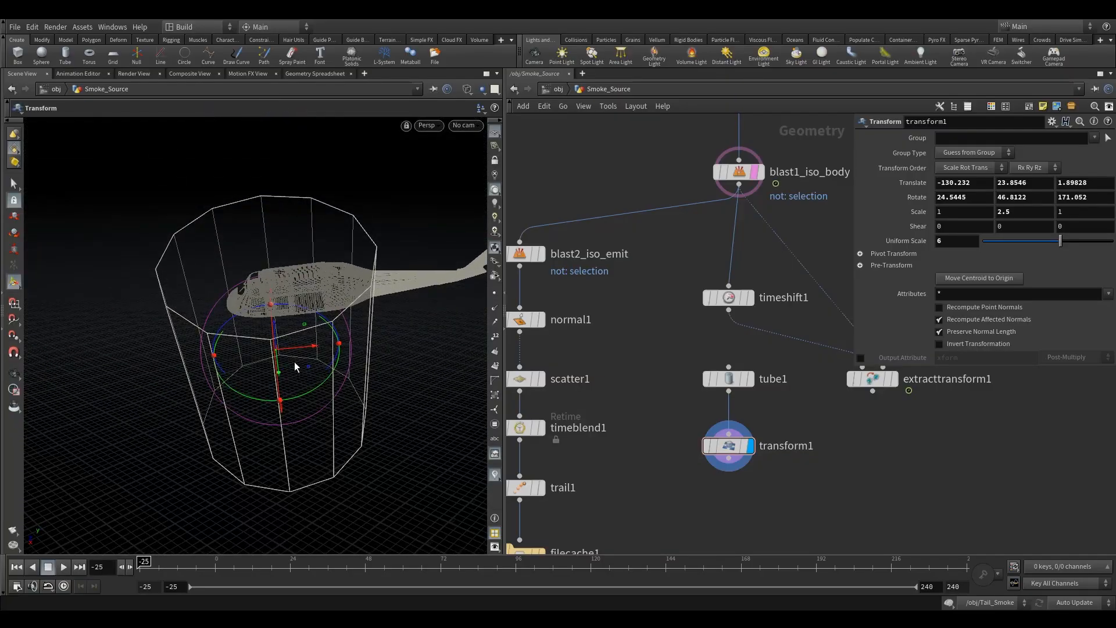
drag(299, 350, 321, 350)
alt+drag(337, 261, 339, 215)
drag(332, 393, 312, 349)
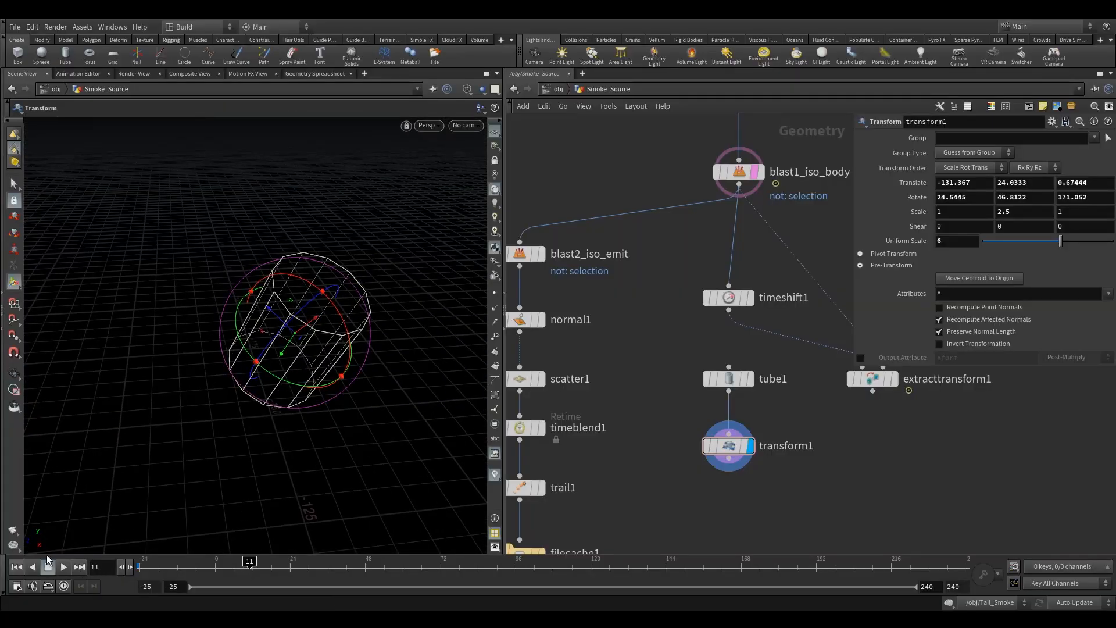
Step: Add a Transform Pieces node fed by transform1 and extracttransform1, and set it as the display node
click(16, 567)
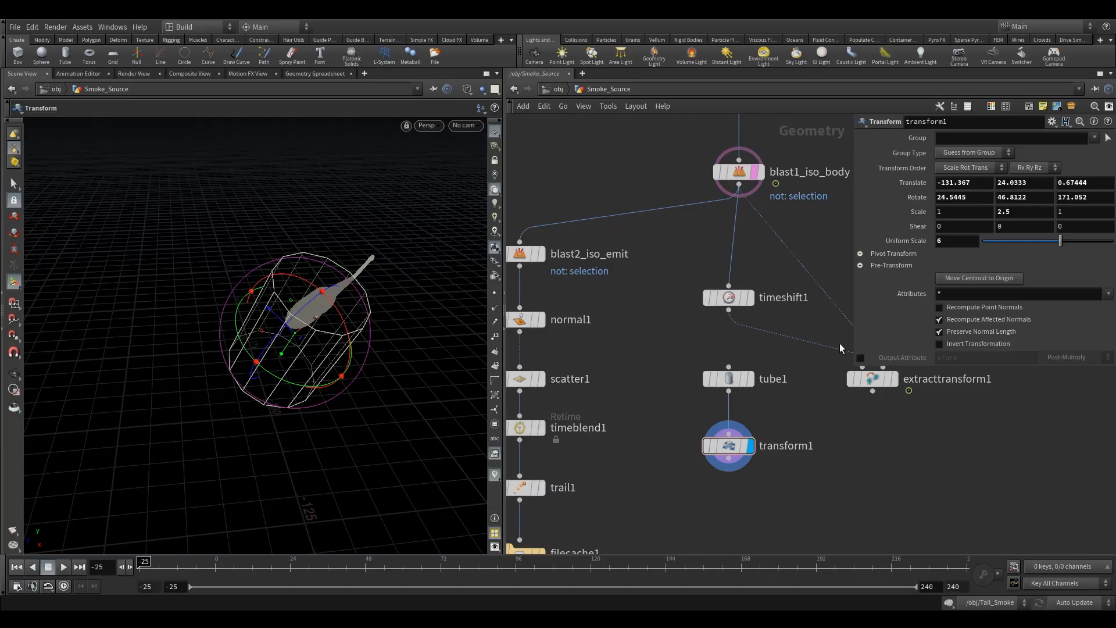
middle_drag(834, 463, 706, 405)
click(744, 326)
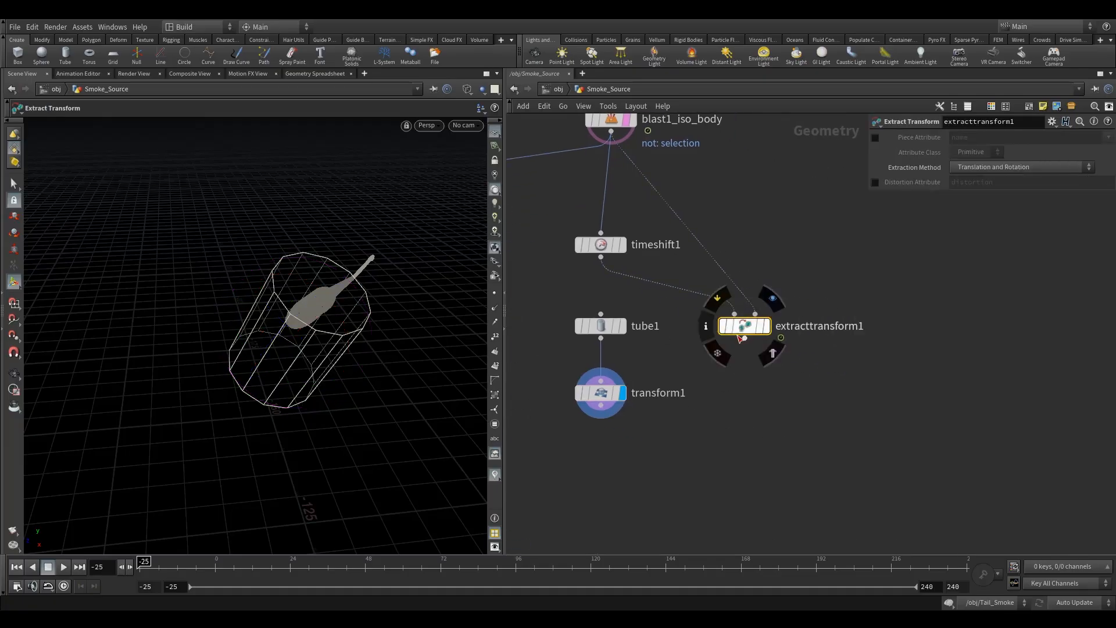
click(591, 398)
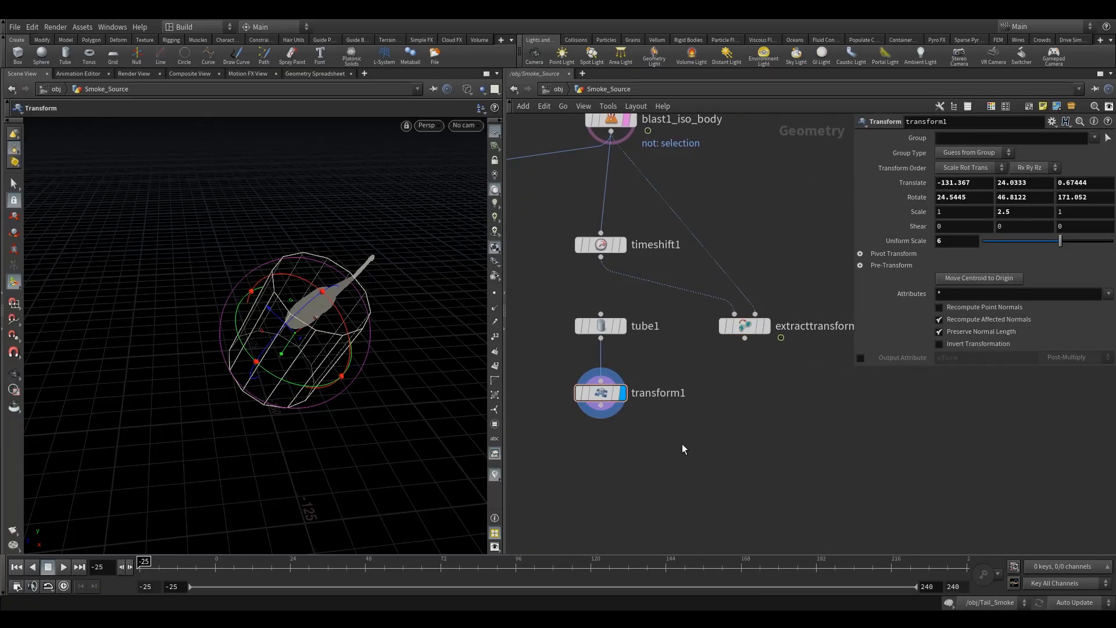
key(Tab)
mouse_move(721, 361)
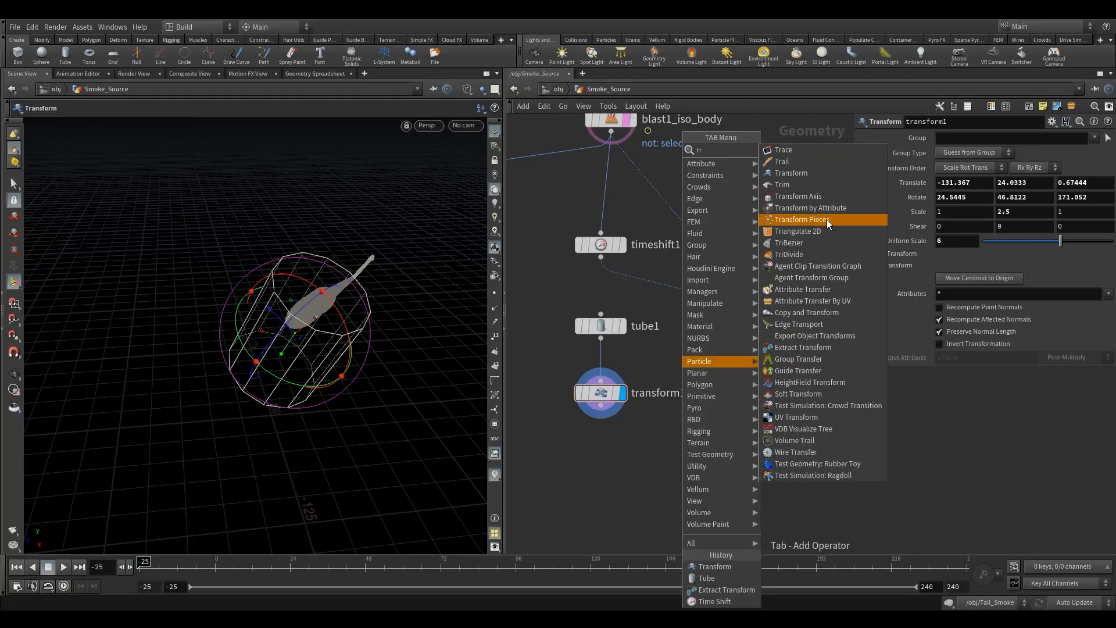
click(827, 219)
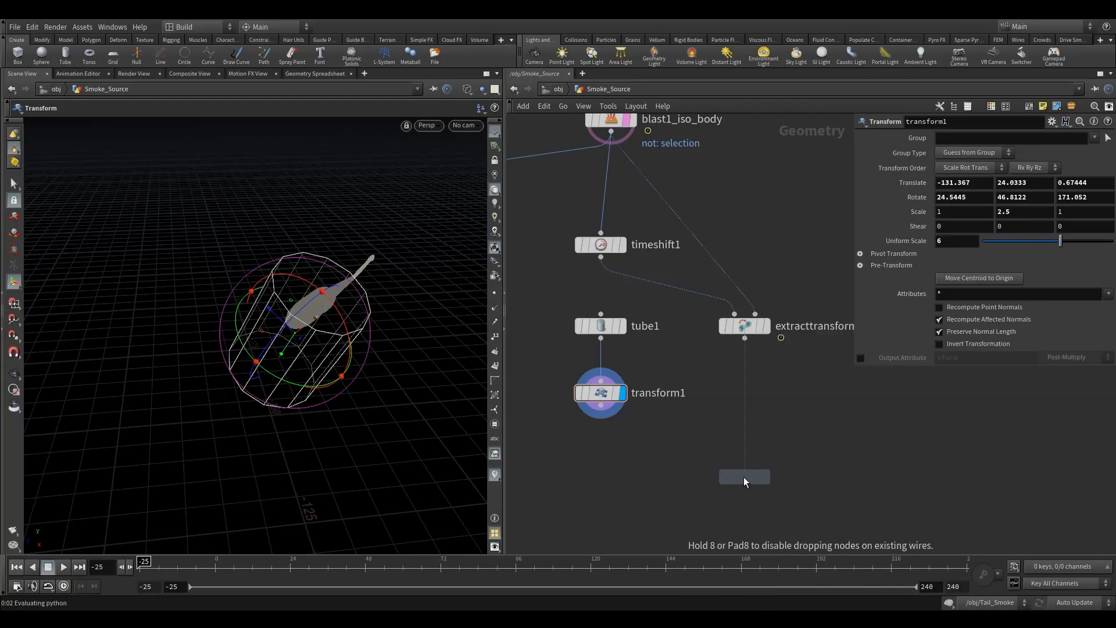
click(744, 477)
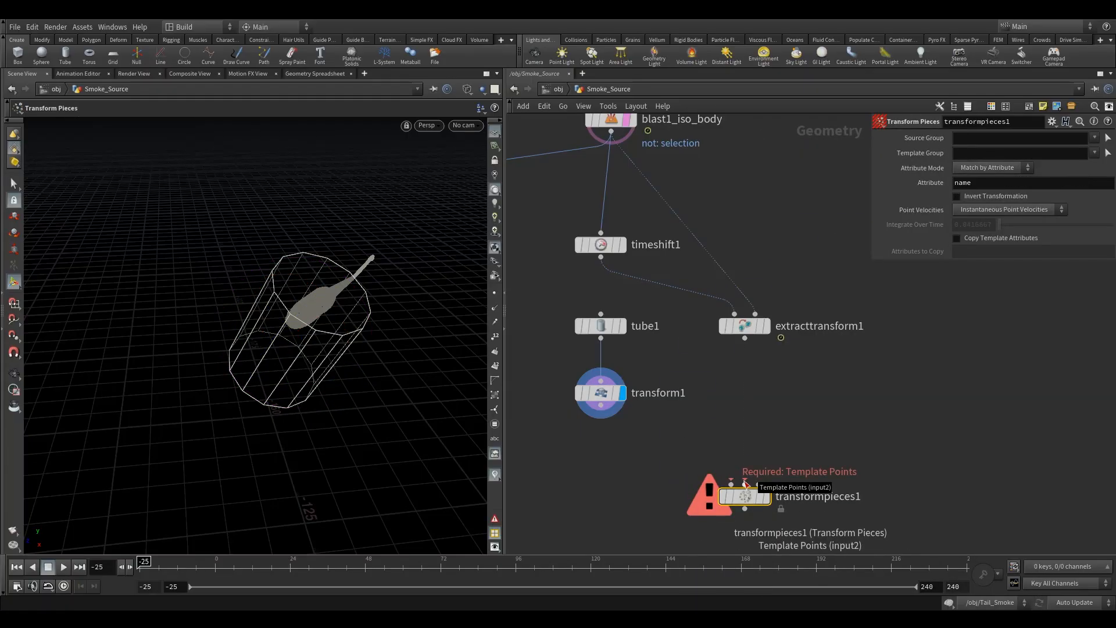
drag(746, 482, 745, 338)
drag(731, 484, 601, 417)
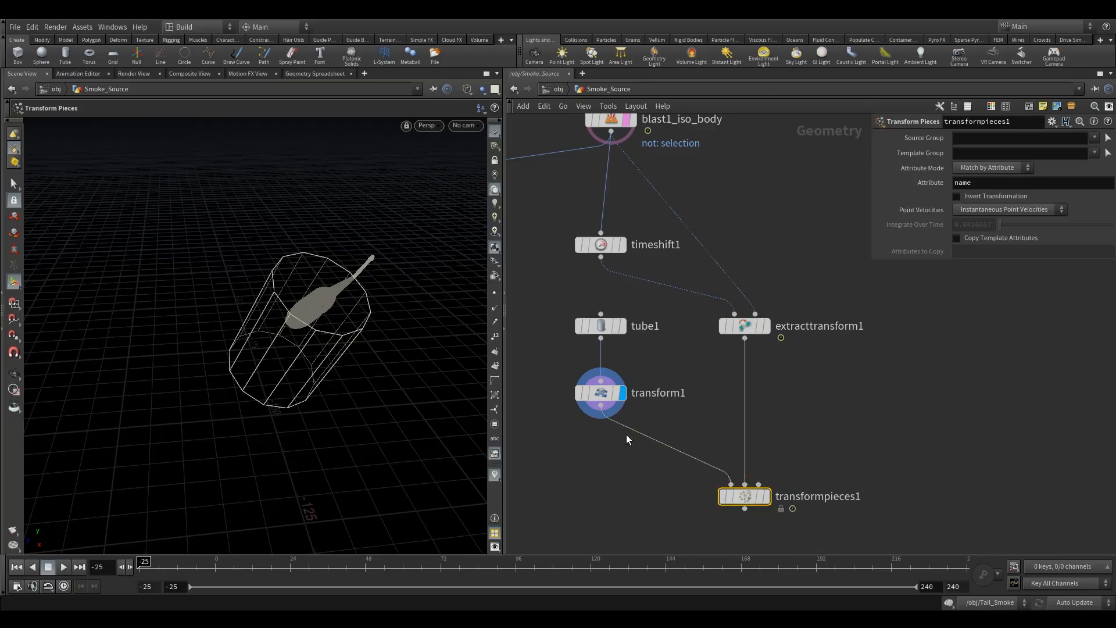
click(772, 469)
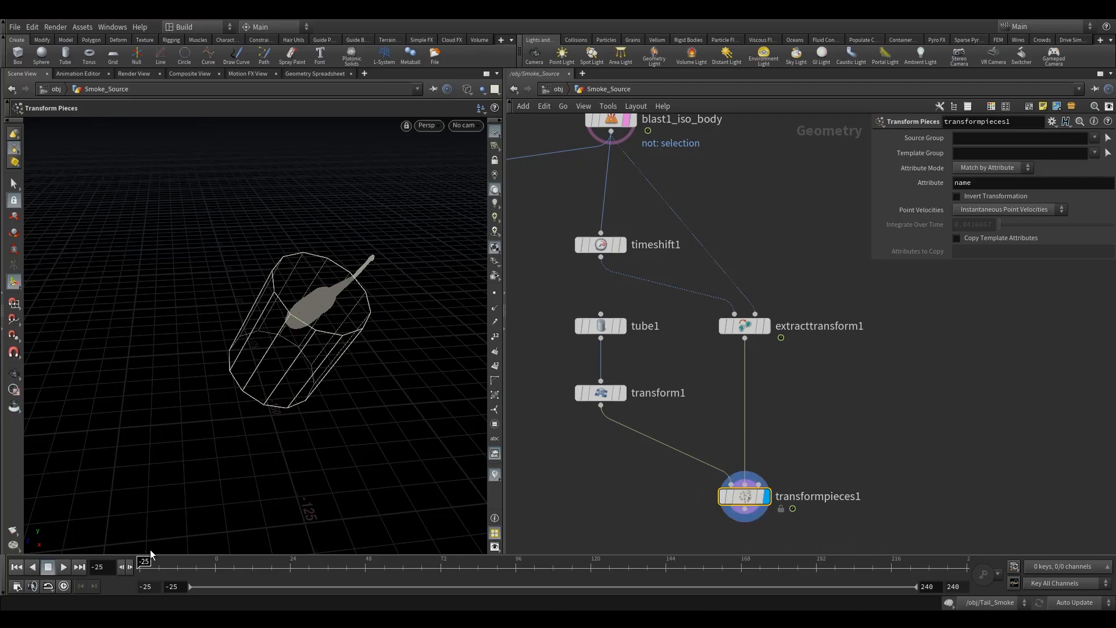
Step: Scrub the timeline and examine how the tube follows the helicopter body
click(180, 567)
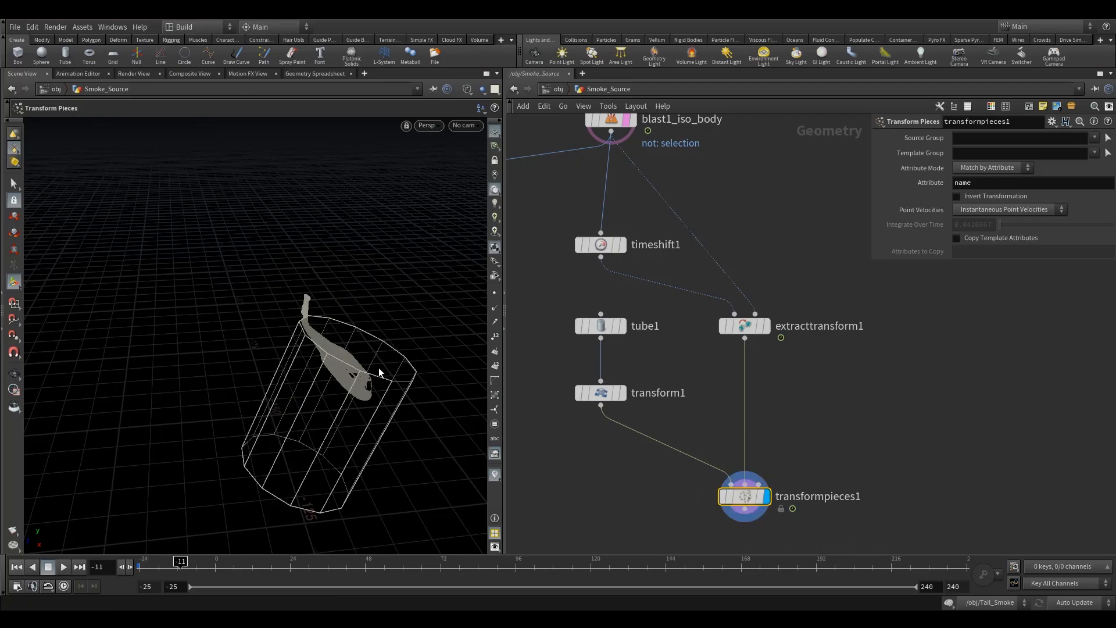
alt+drag(326, 524, 338, 372)
click(346, 571)
alt+right_drag(346, 438, 367, 384)
alt+drag(300, 352, 322, 364)
alt+right_drag(322, 364, 417, 386)
alt+drag(416, 386, 316, 378)
alt+right_drag(316, 379, 339, 389)
alt+drag(338, 389, 361, 404)
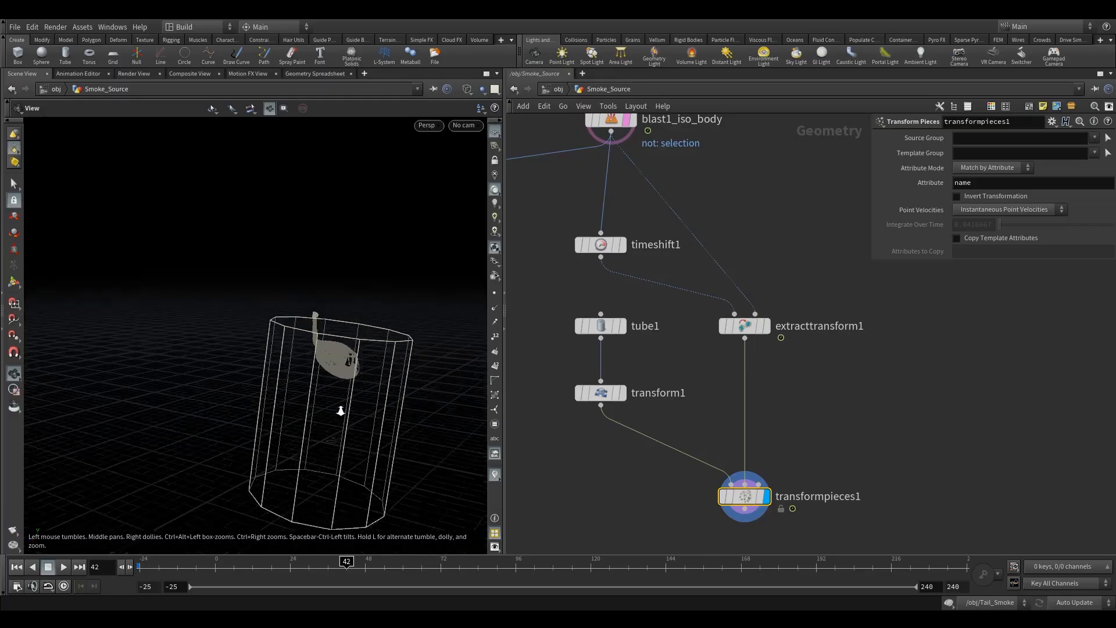
Step: Turn off the body's template display and return to the first frame
click(636, 145)
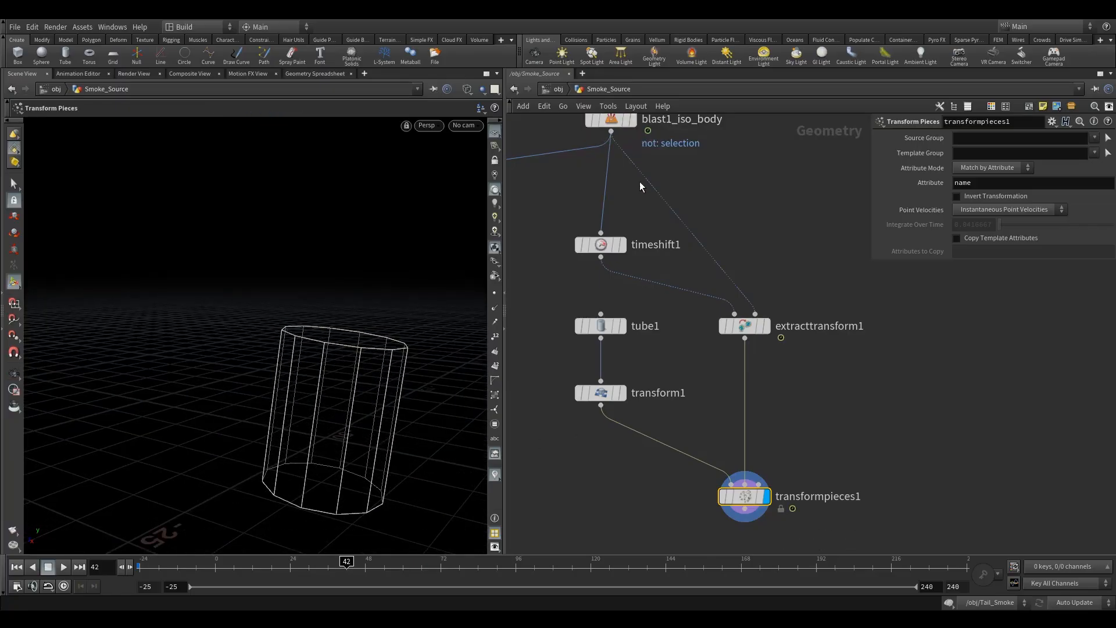
click(15, 568)
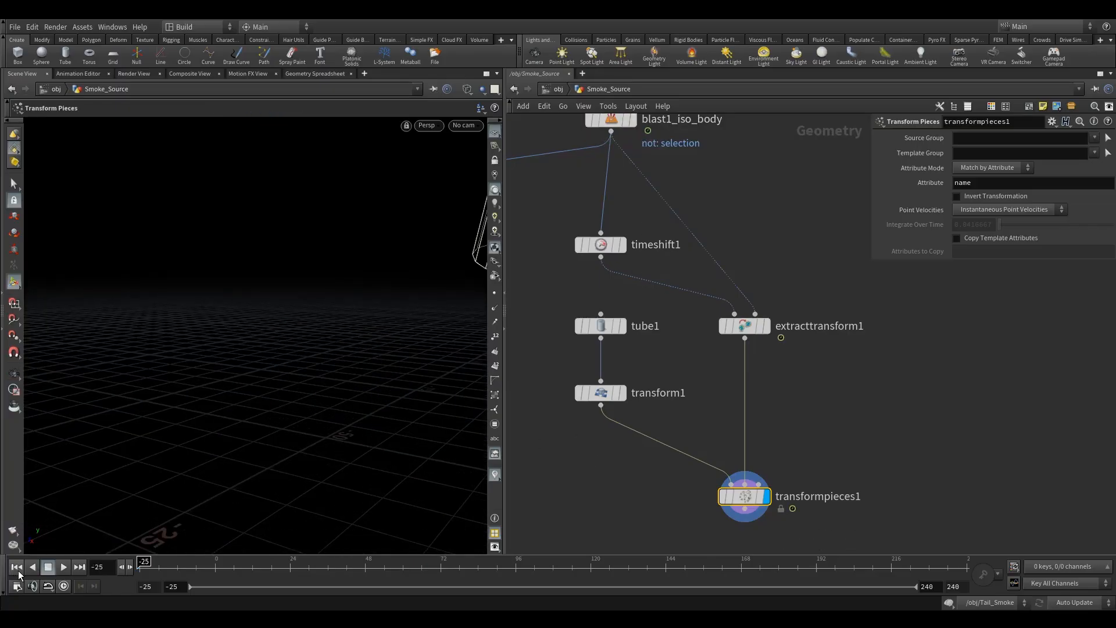
alt+drag(301, 382, 324, 294)
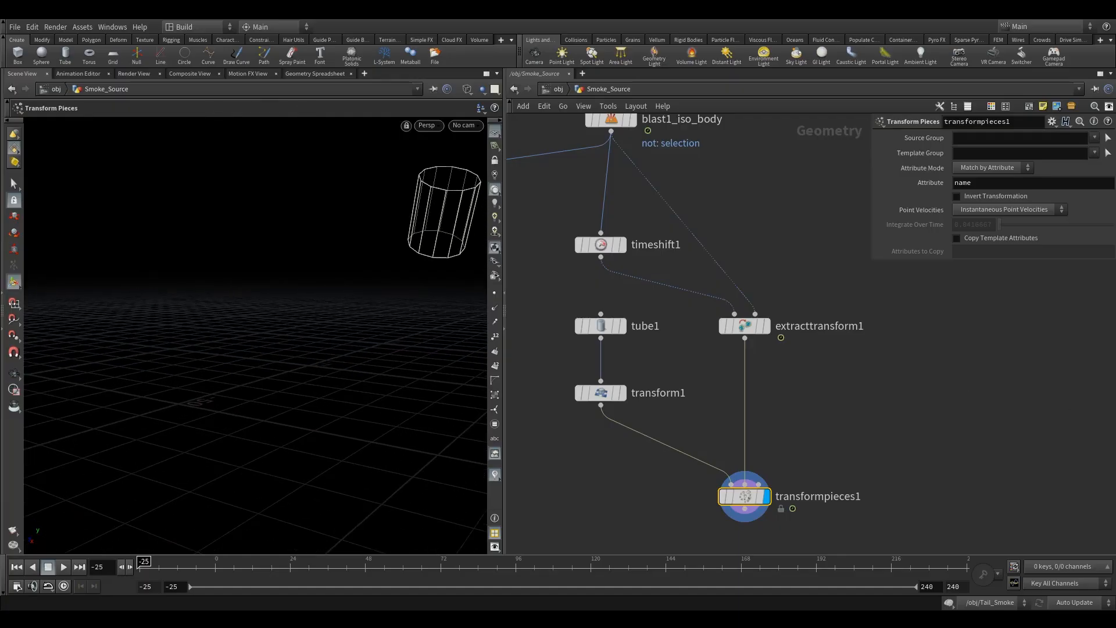
Step: Frame the tube in the viewport and switch the display to Smooth Wire Shaded
drag(406, 236, 367, 394)
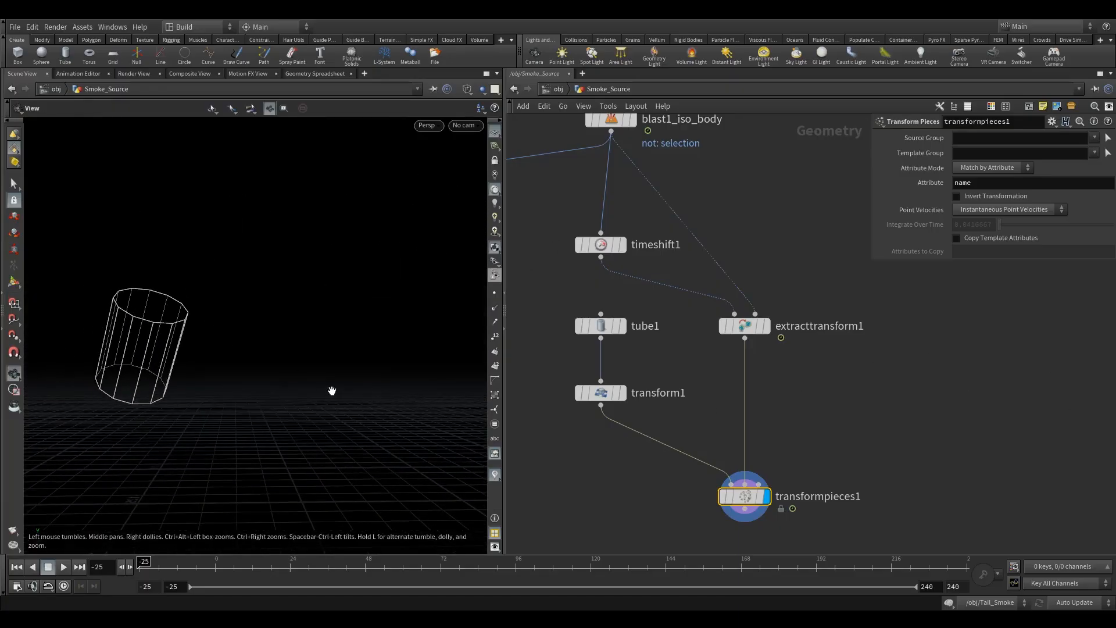
key(space+f)
click(495, 132)
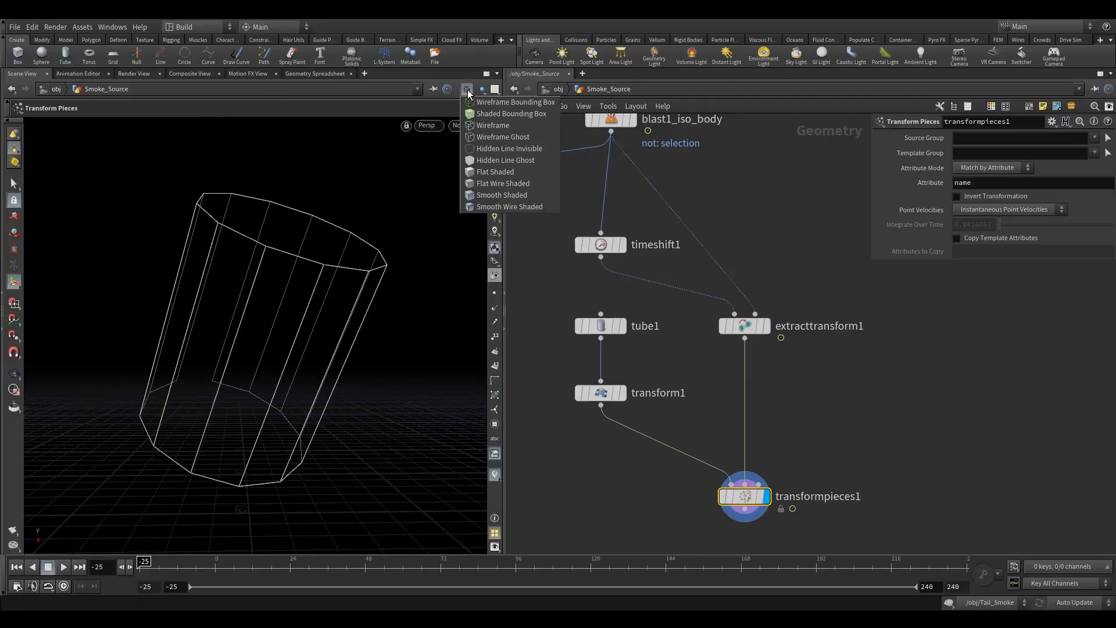
click(515, 208)
middle_drag(675, 507, 663, 354)
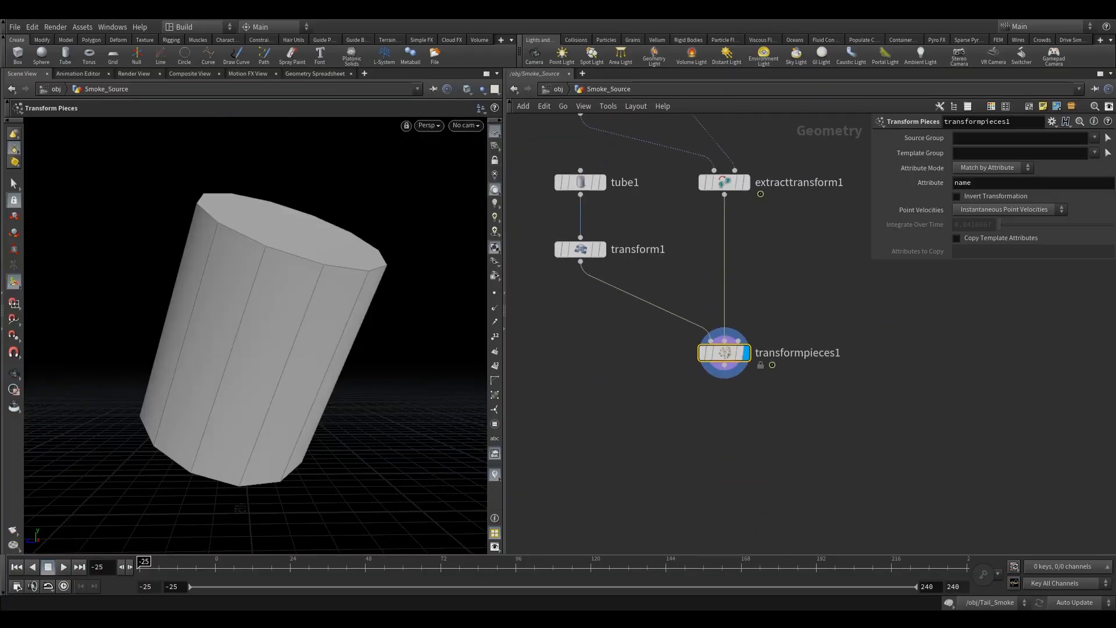
Step: Add a Points from Volume node below transformpieces1 and make it the display node
click(688, 466)
key(Tab)
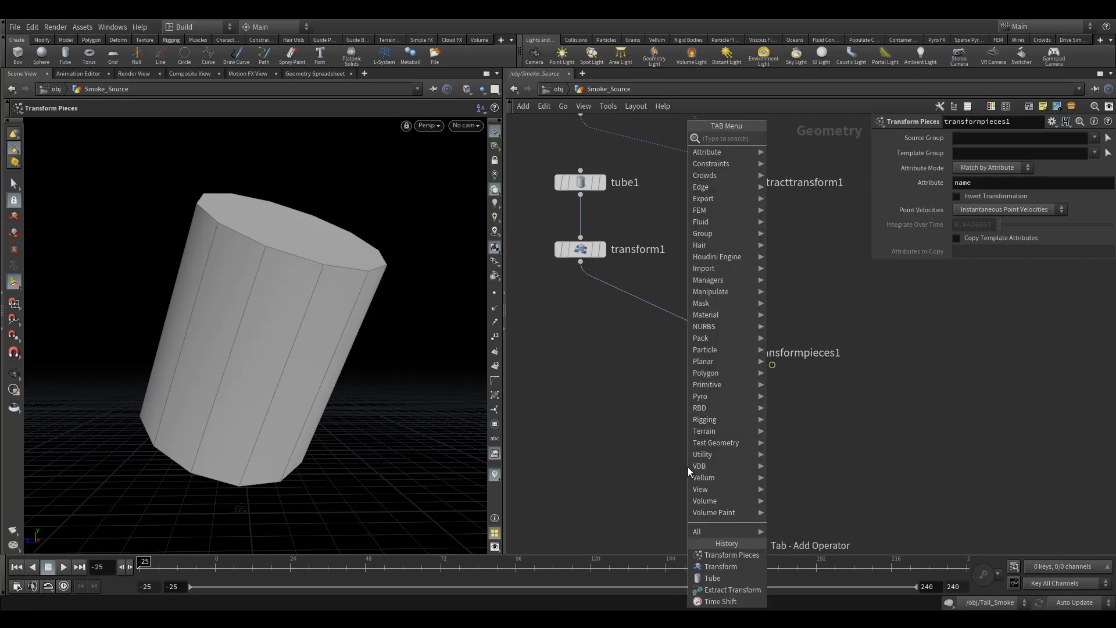
text(point)
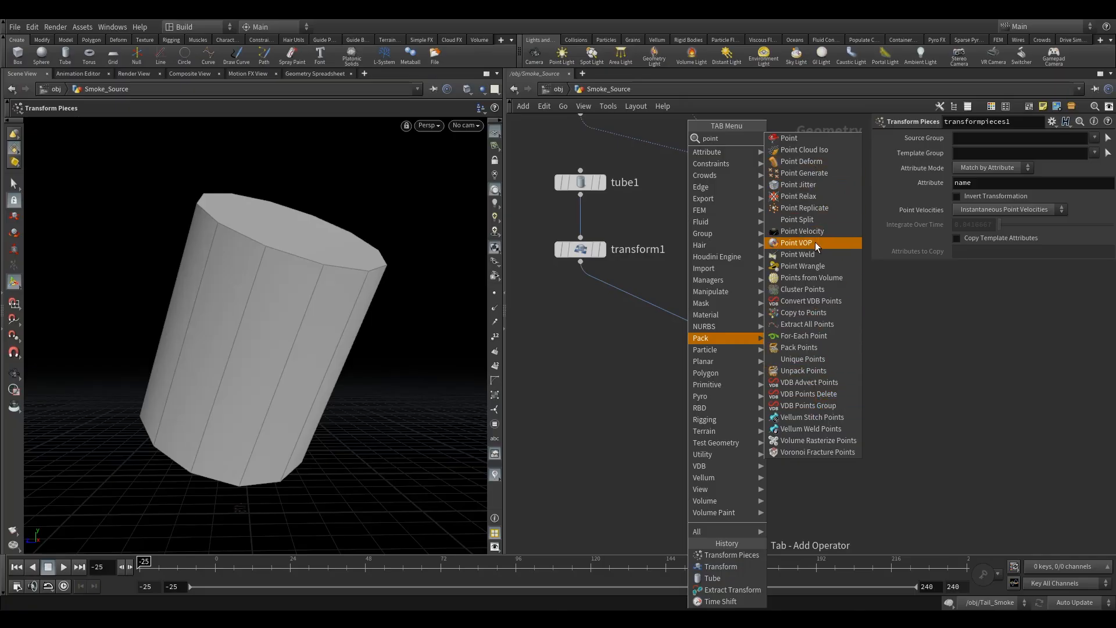
click(828, 278)
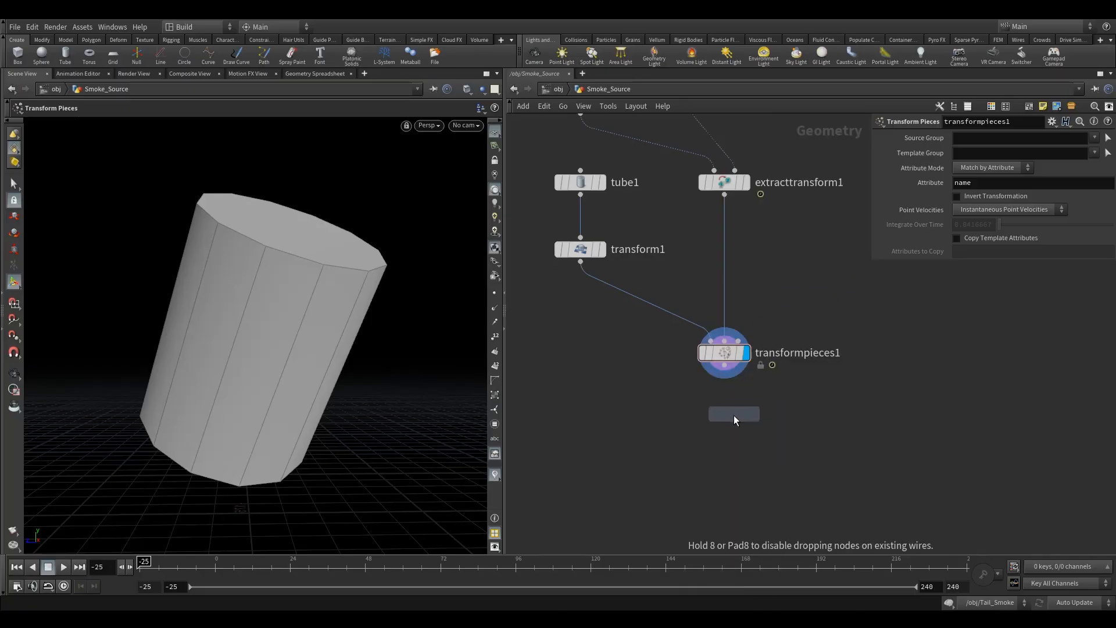
click(726, 438)
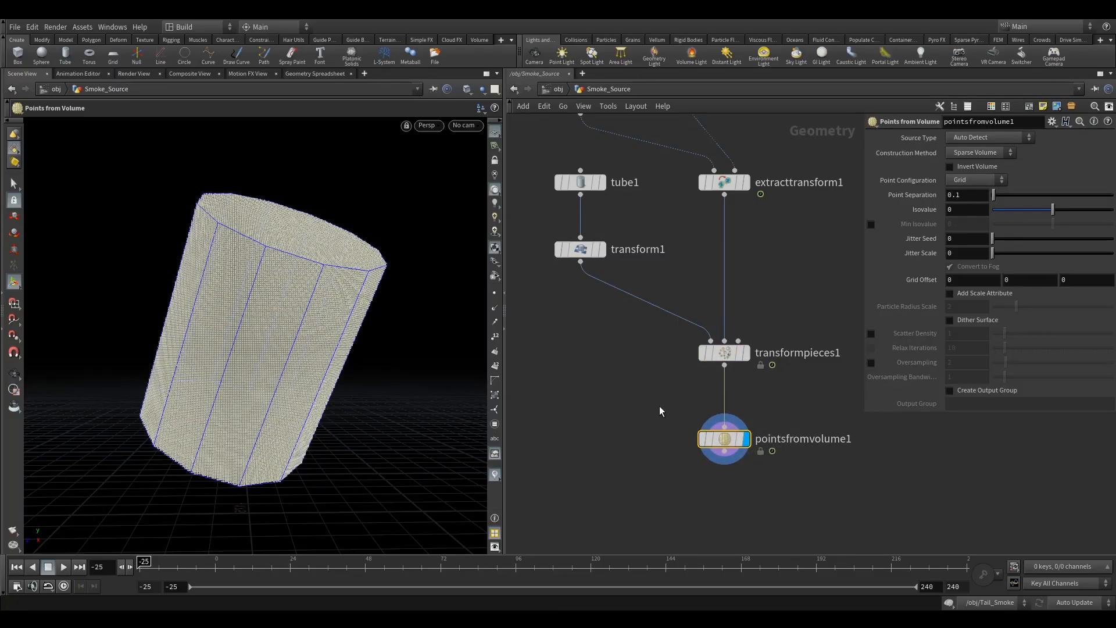
drag(724, 439, 724, 447)
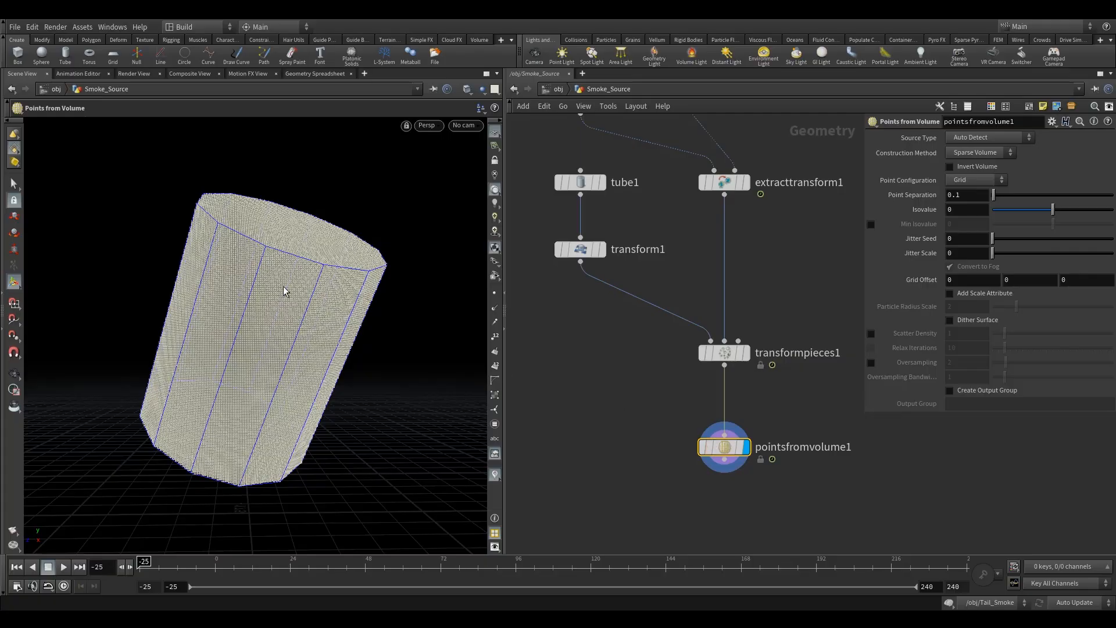
Step: Set the Points from Volume Point Separation to 0.25 and Jitter Scale to 10
double_click(955, 197)
text(25)
key(Return)
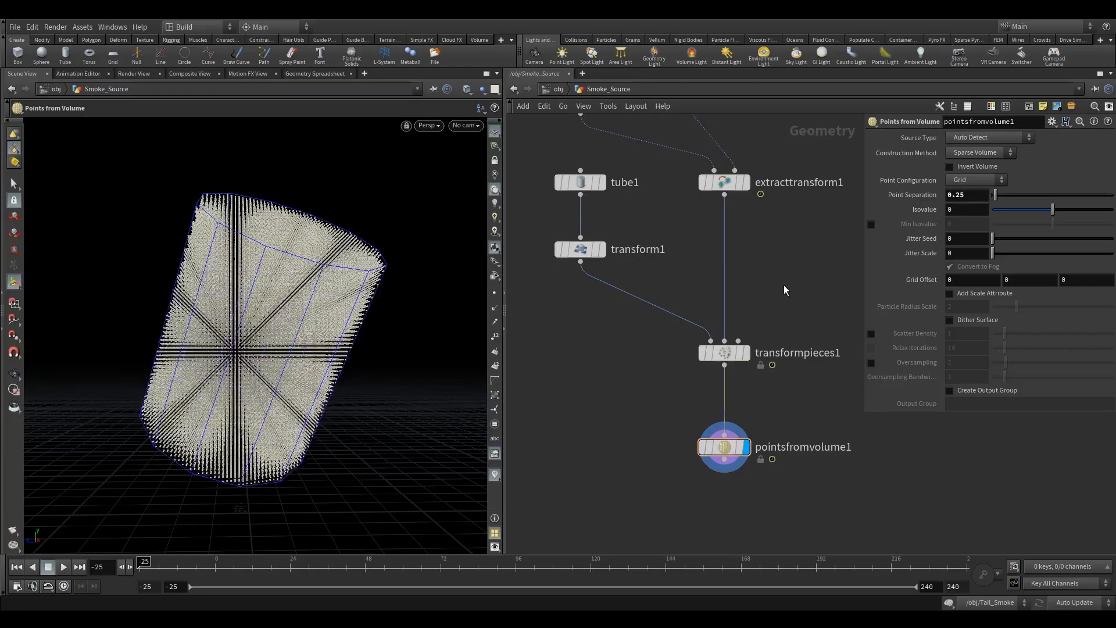
double_click(970, 254)
text(10)
key(Return)
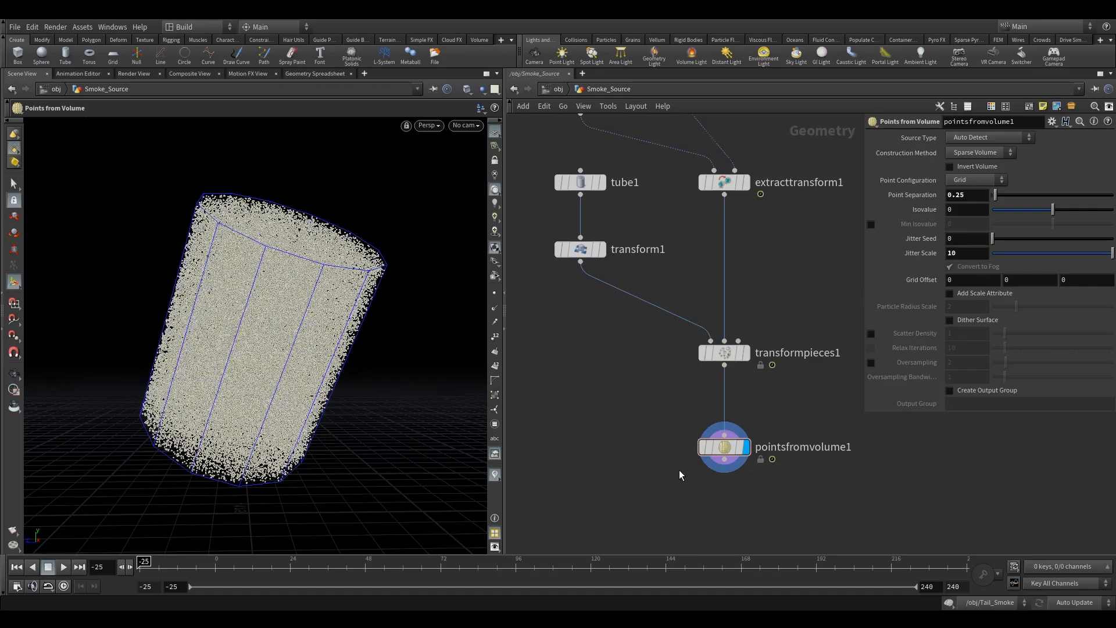
Step: Add a Point Velocity node wired below pointsfromvolume1 and set it as the display node
drag(696, 431, 777, 503)
middle_drag(781, 509, 749, 413)
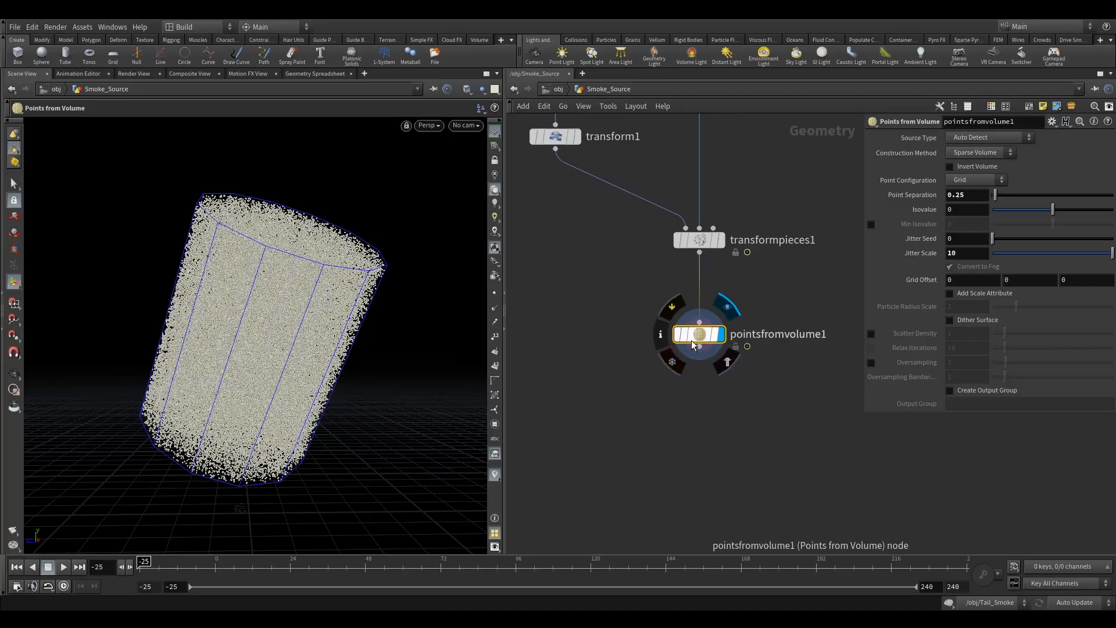
click(661, 336)
click(959, 138)
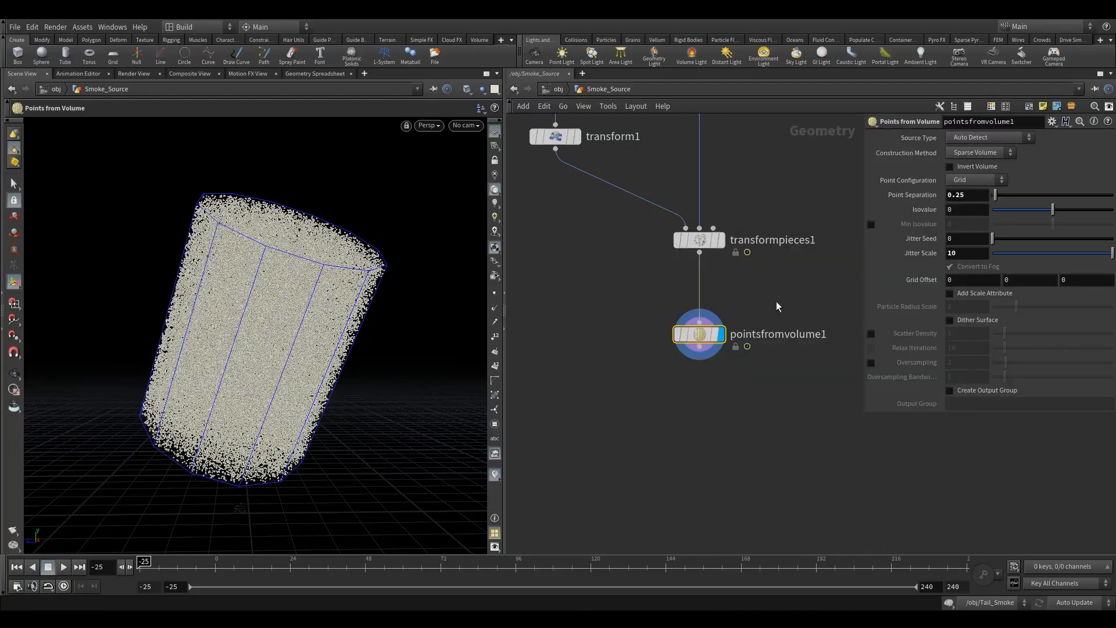
key(Tab)
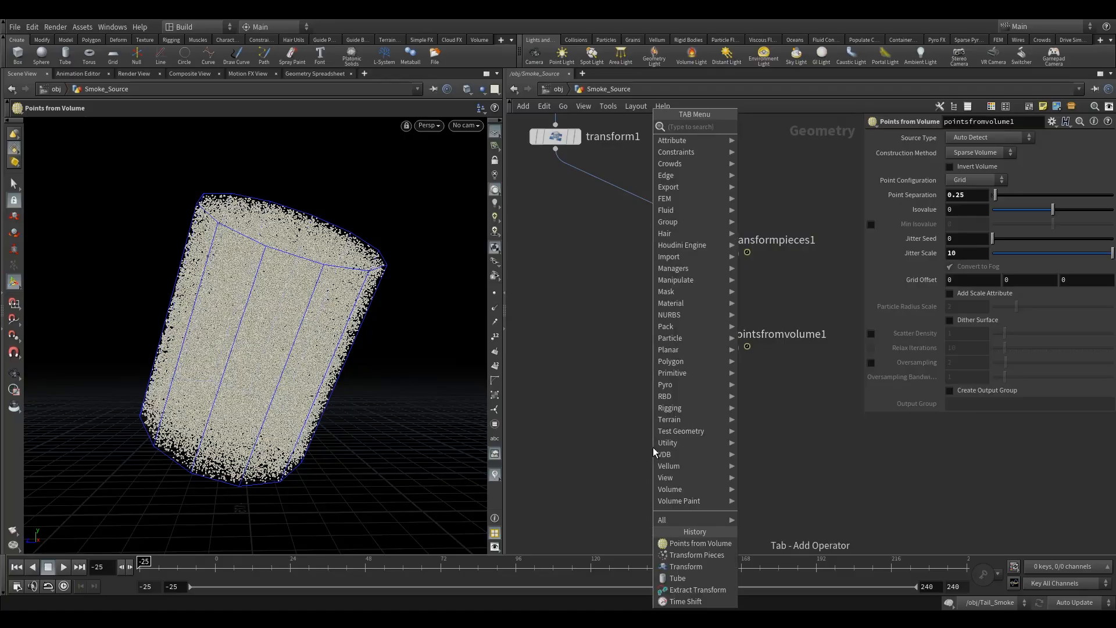
text(poit)
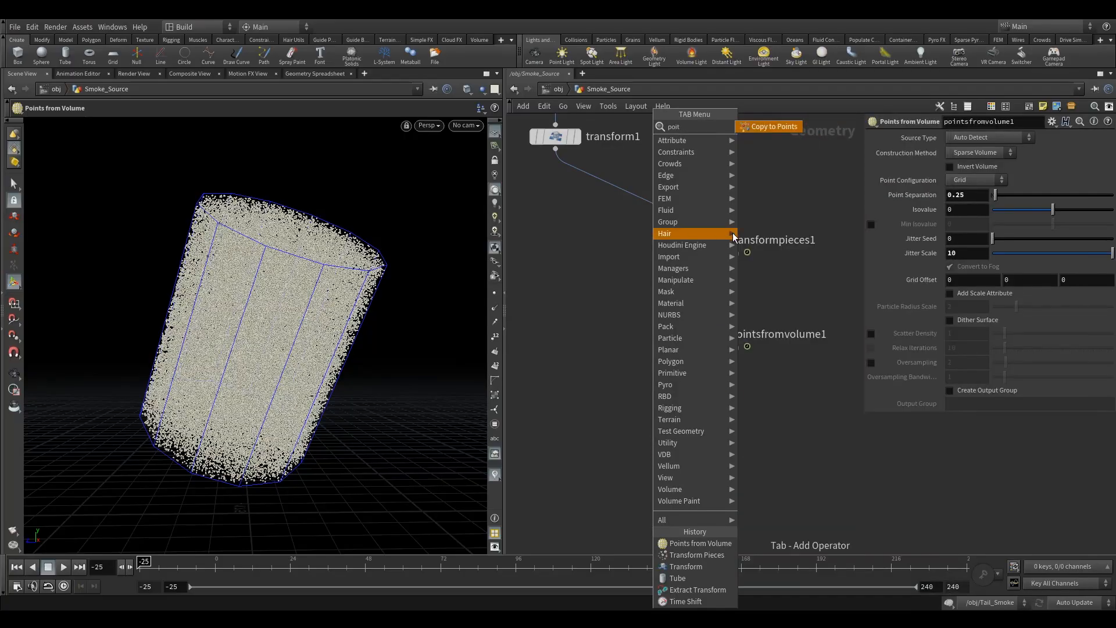
key(BackSpace)
text(nt v)
click(791, 126)
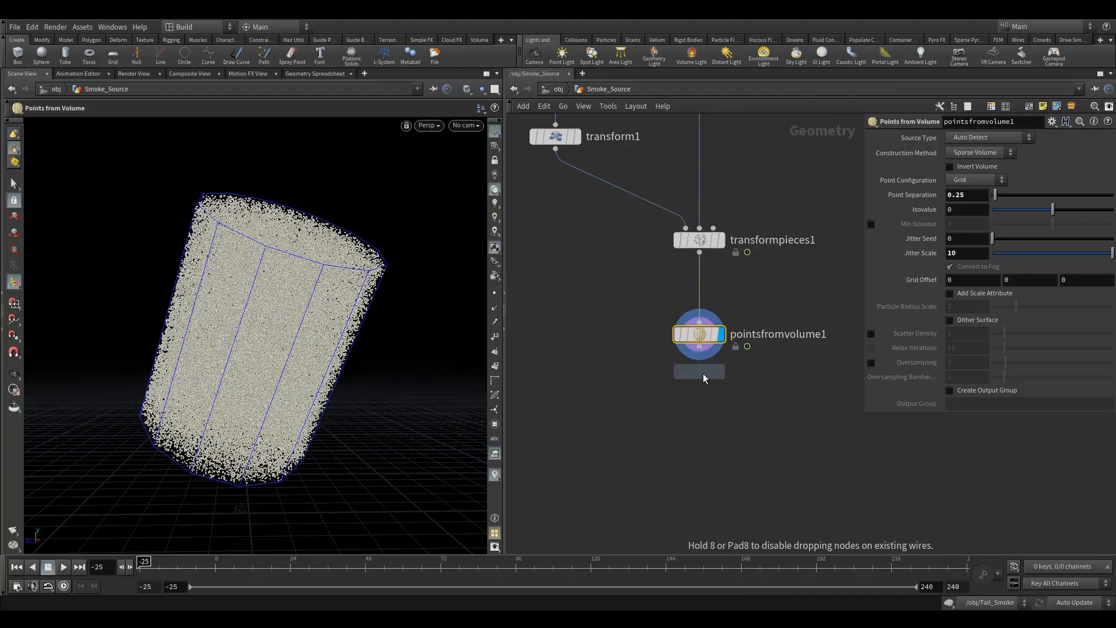
click(699, 394)
drag(699, 352, 709, 407)
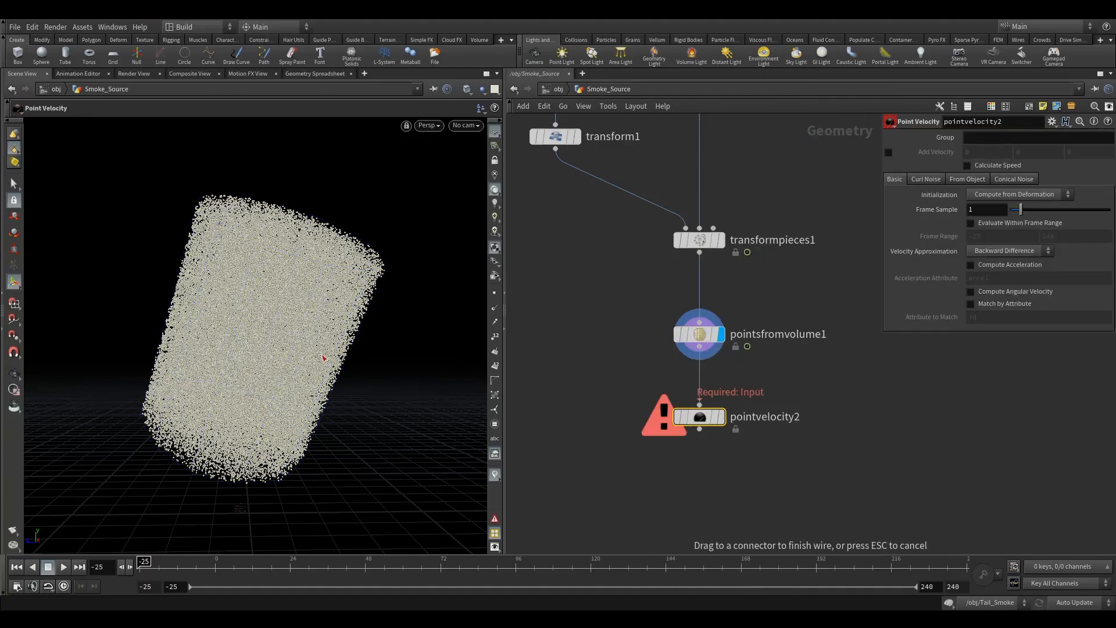
click(700, 401)
click(722, 417)
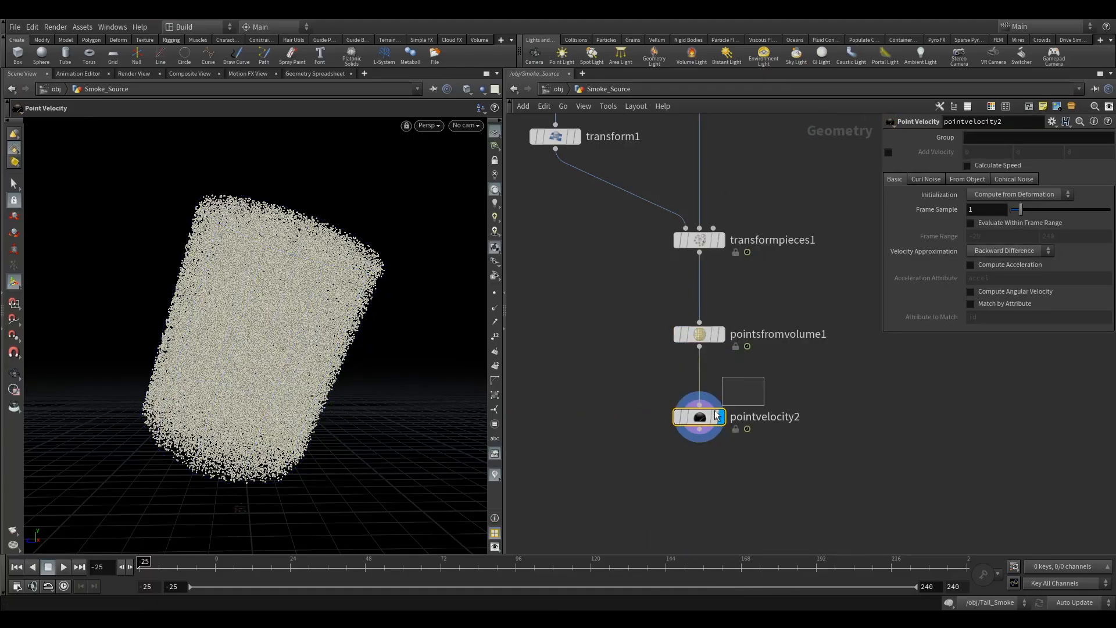
Step: Enable Add Velocity on the Point Velocity node and set its Y component to -7.5
click(495, 475)
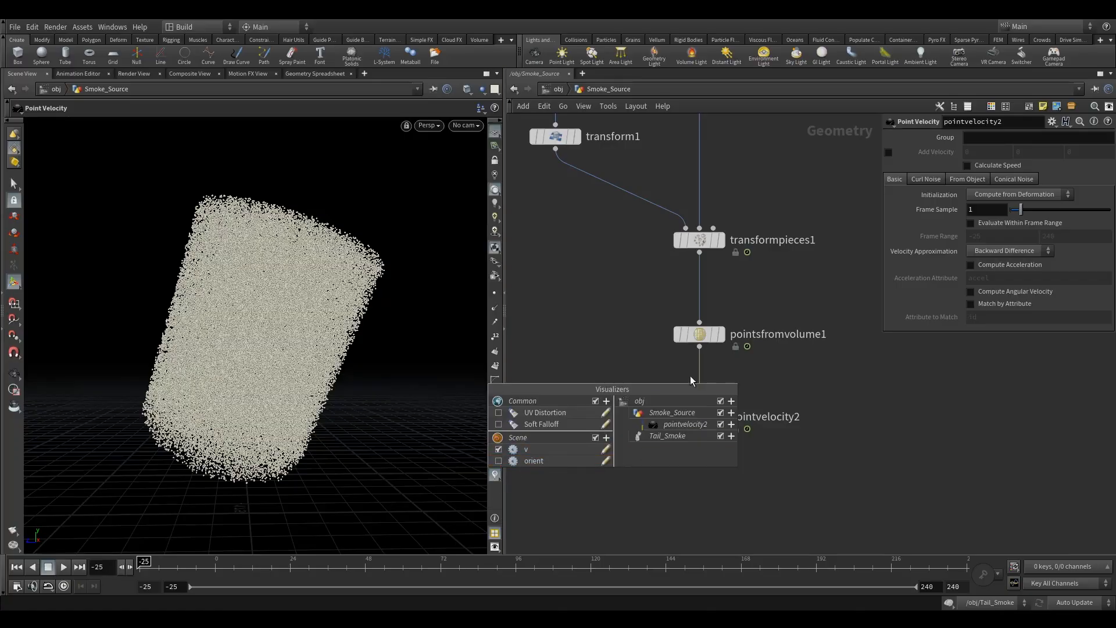
alt+drag(230, 294, 276, 321)
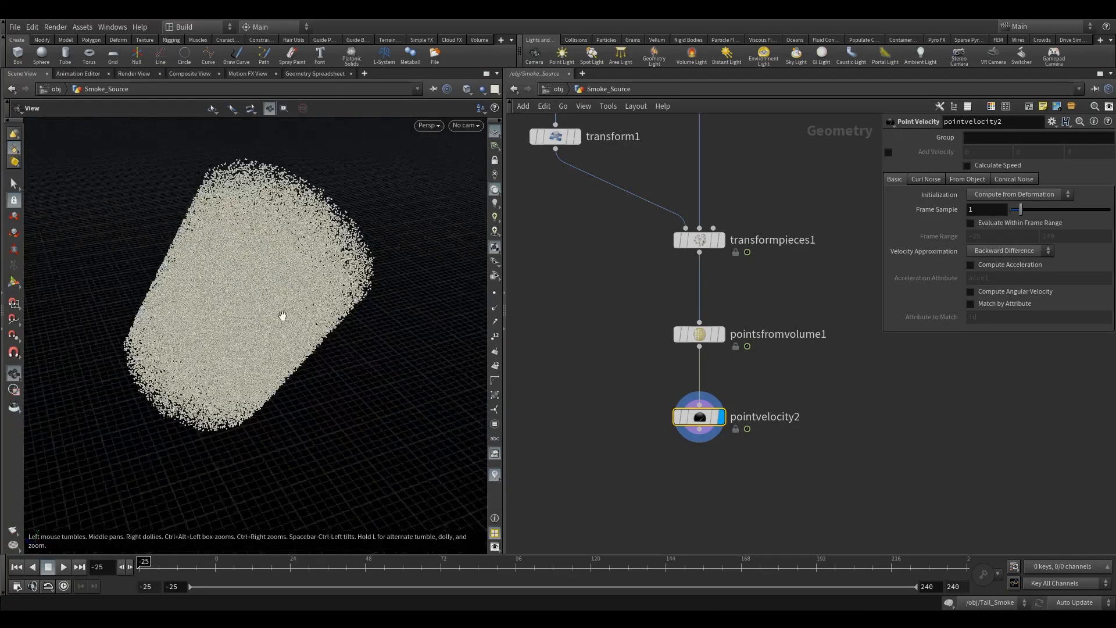
scroll(276, 320, down, 4)
drag(657, 388, 738, 434)
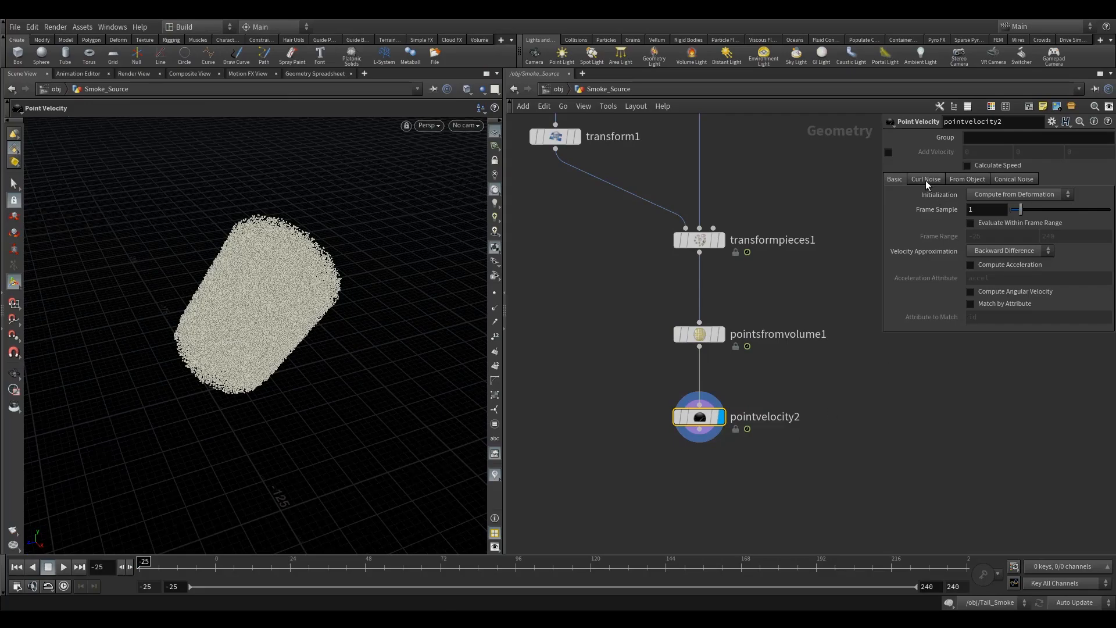
click(890, 153)
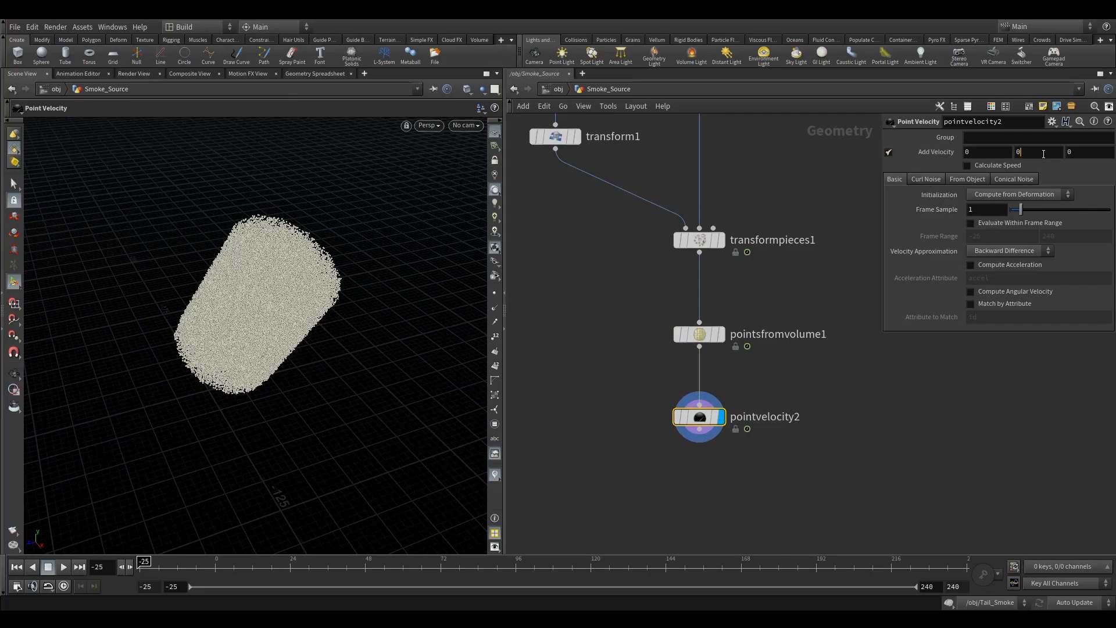
drag(1041, 155, 861, 210)
key(Return)
Step: Go to frame 0 and orbit around the points to examine the velocity vectors
mouse_move(291, 341)
alt+mouse_down()
mouse_move(269, 316)
mouse_move(294, 329)
alt+mouse_up()
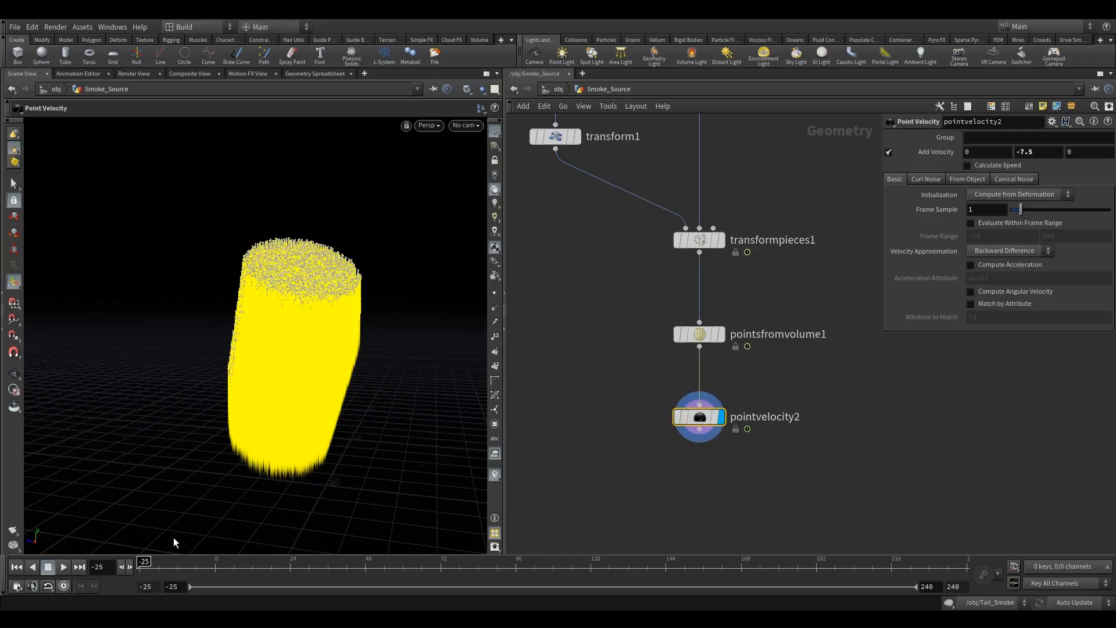
click(215, 569)
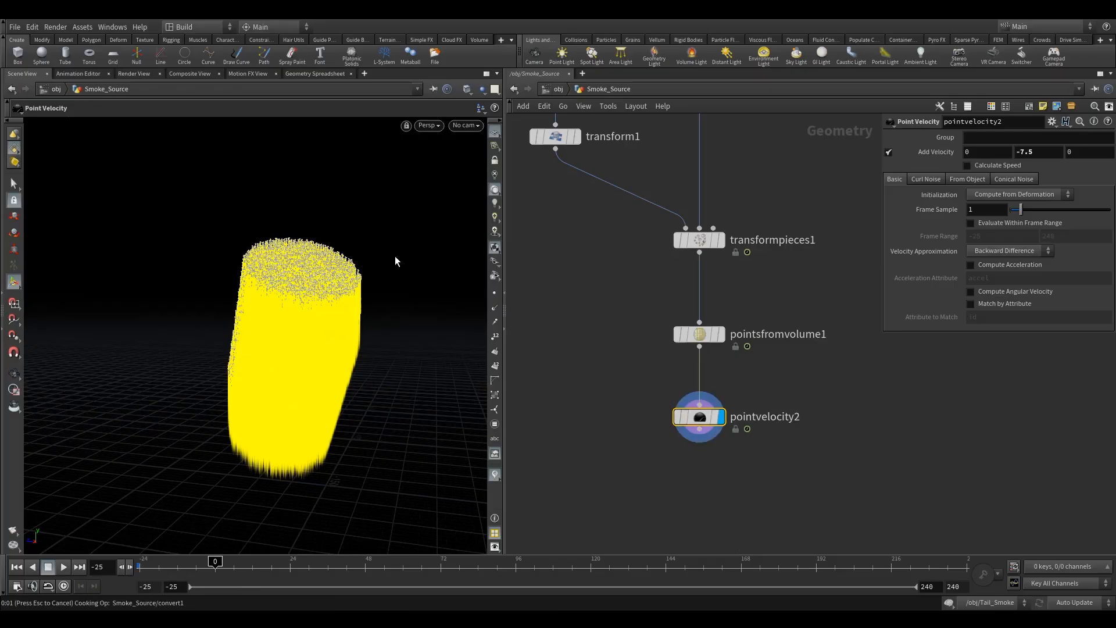
key(alt)
alt+right_drag(186, 374, 397, 326)
alt+drag(398, 326, 426, 341)
alt+middle_drag(357, 337, 308, 364)
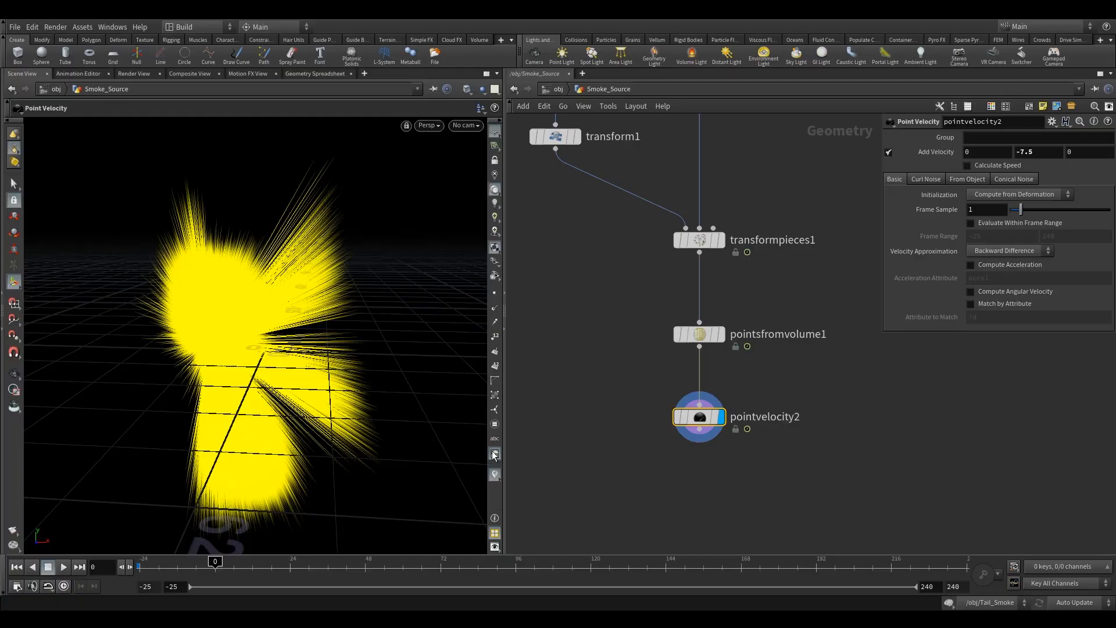
Step: Edit the velocity visualizer and set its Length Scale to 5
click(495, 474)
click(605, 451)
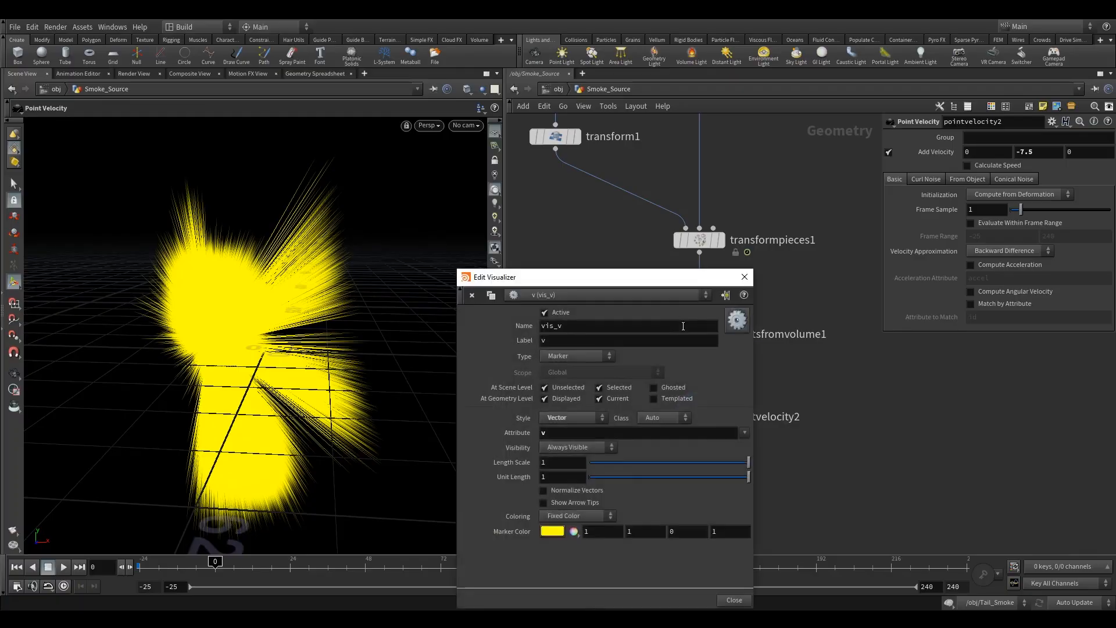
drag(694, 462, 577, 467)
text(5)
key(Return)
click(744, 277)
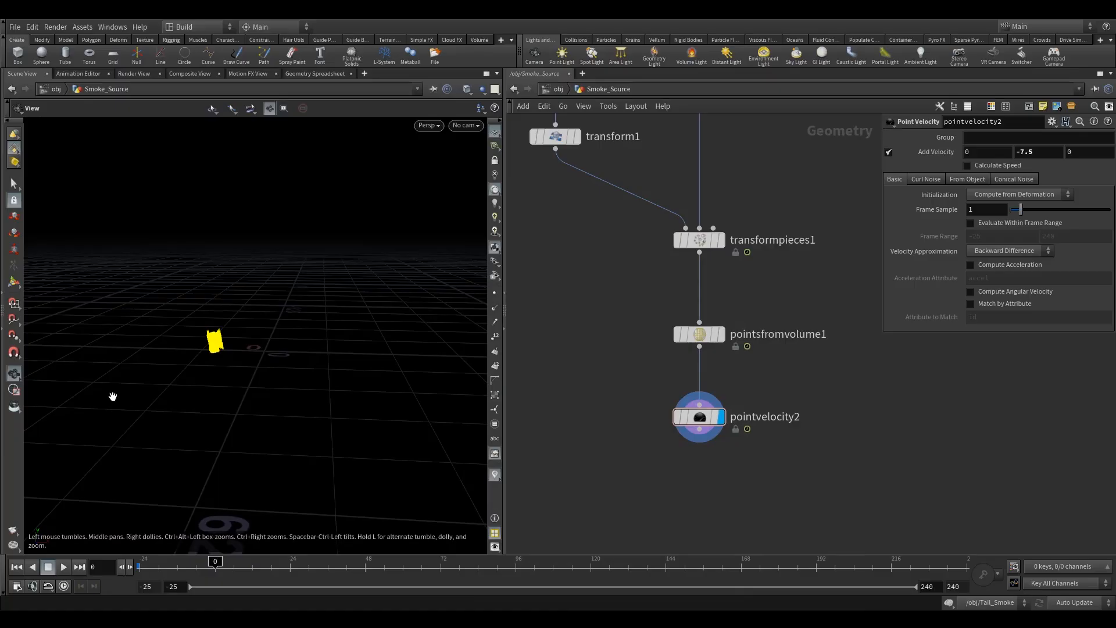
Step: Enable Add Curl Noise on the Point Velocity node and set the noise Scale to 10
key(space+g)
scroll(349, 362, down, 6)
alt+drag(309, 374, 421, 312)
click(932, 179)
click(1010, 194)
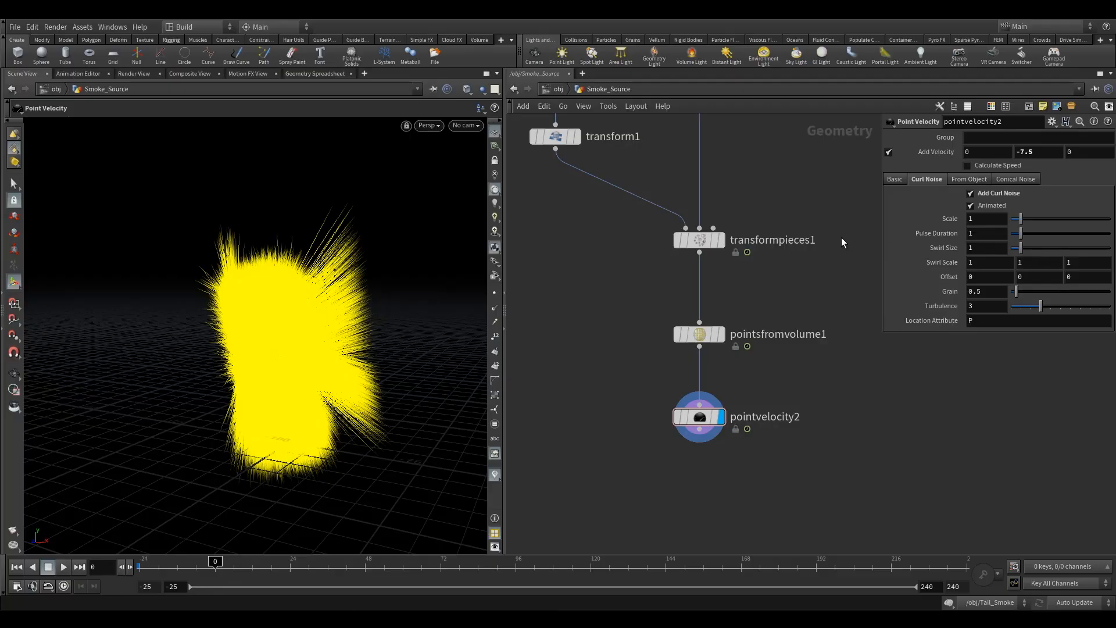
click(1000, 216)
key(Return)
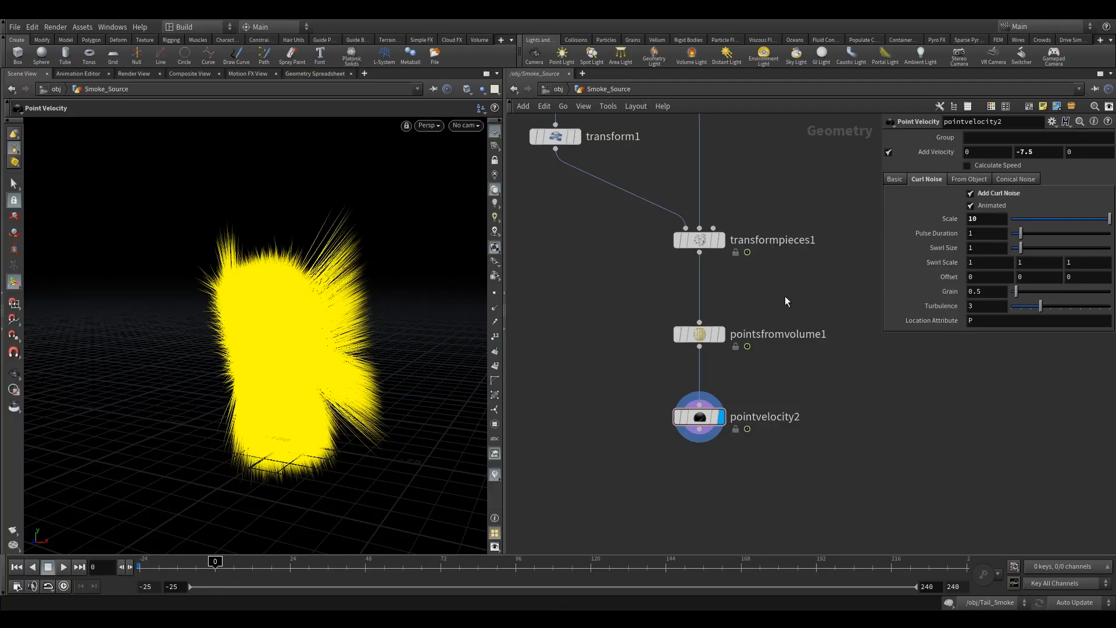
Step: Set the curl noise Swirl Size to 0.75
double_click(988, 251)
text(.75)
key(Return)
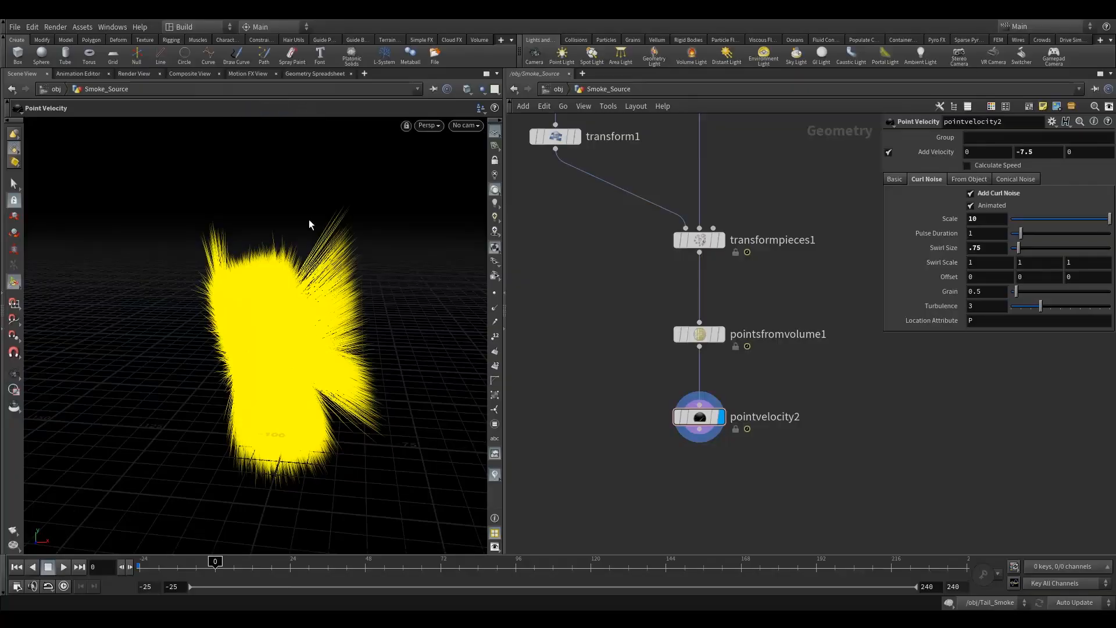
alt+right_drag(274, 351, 331, 351)
alt+drag(331, 351, 295, 337)
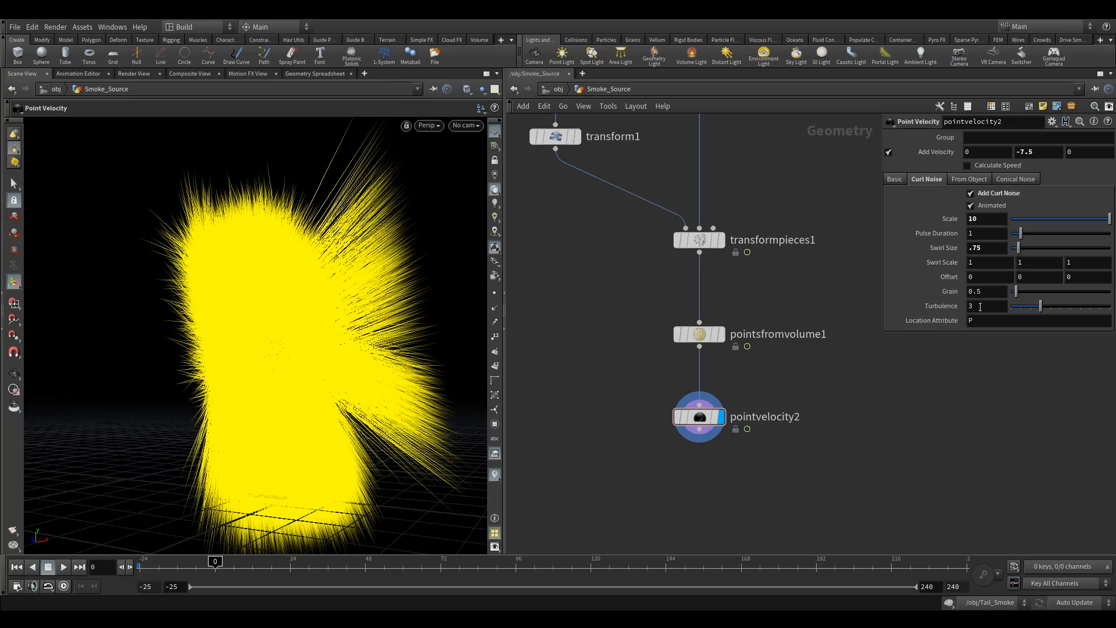
Step: Set the curl noise Turbulence to 5
drag(981, 307, 939, 308)
text(5)
click(813, 244)
click(821, 306)
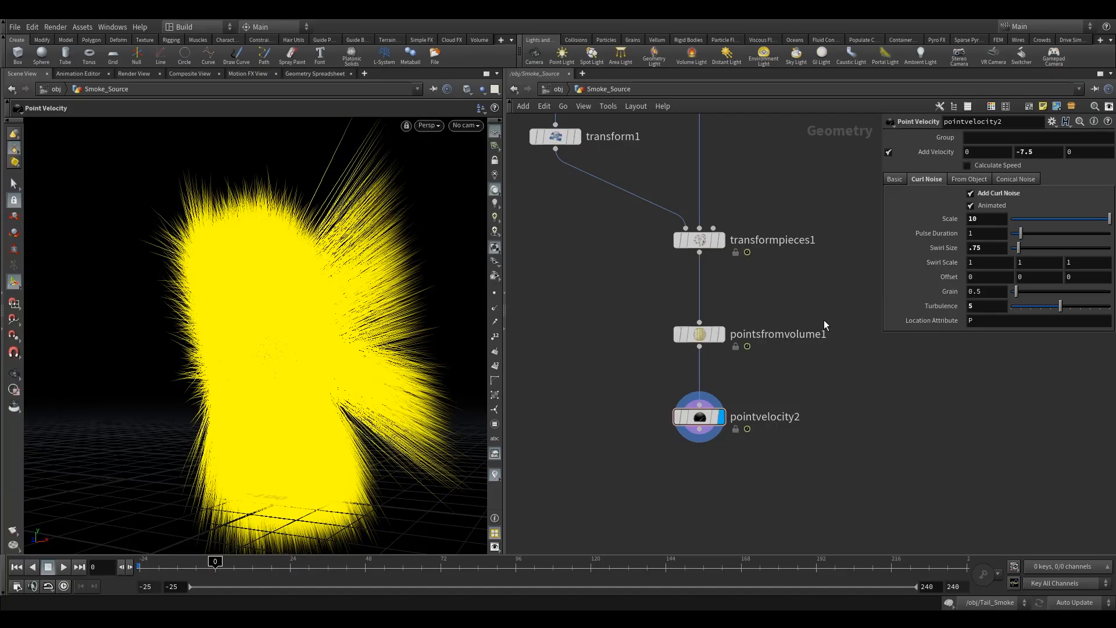
Step: Add a Null node below pointvelocity2 and rename it OUT_
middle_drag(629, 438, 685, 372)
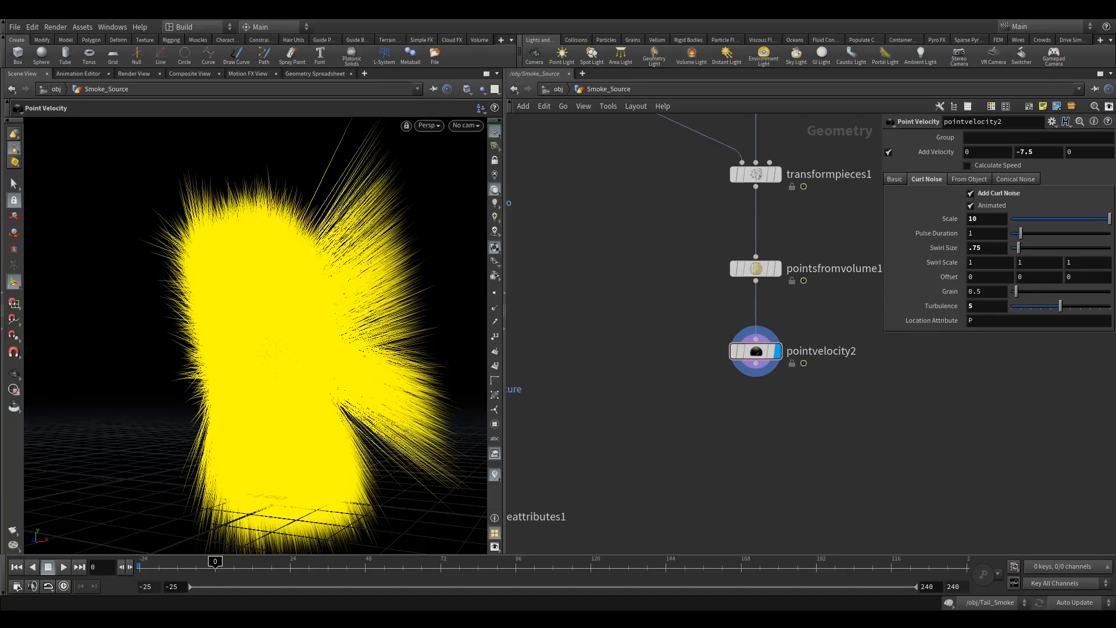
key(Tab)
text(null)
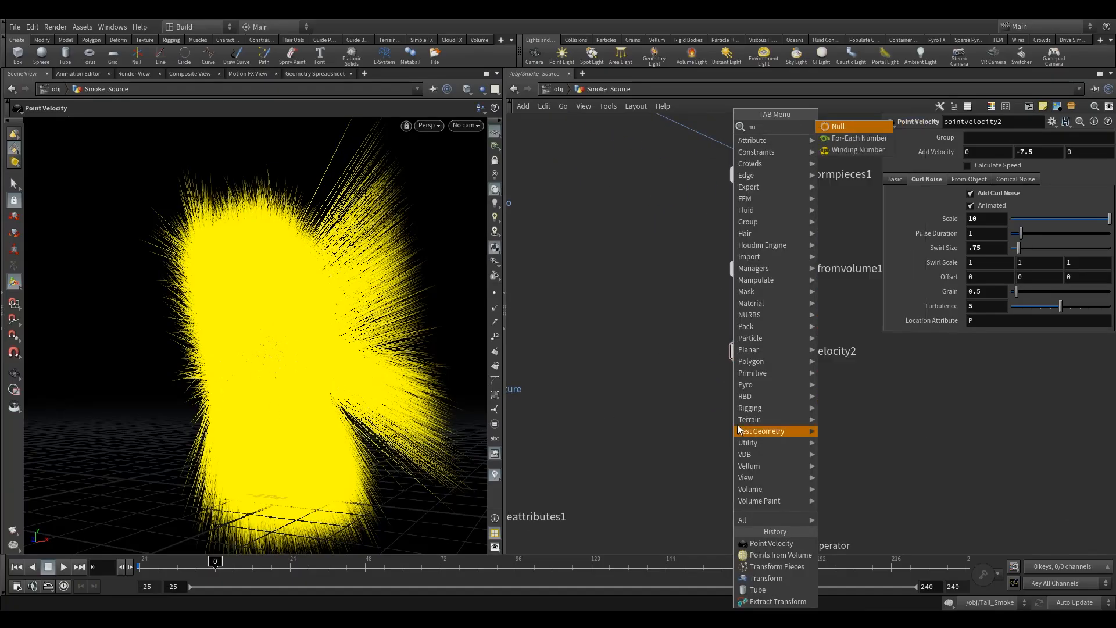
key(Return)
click(755, 451)
double_click(793, 458)
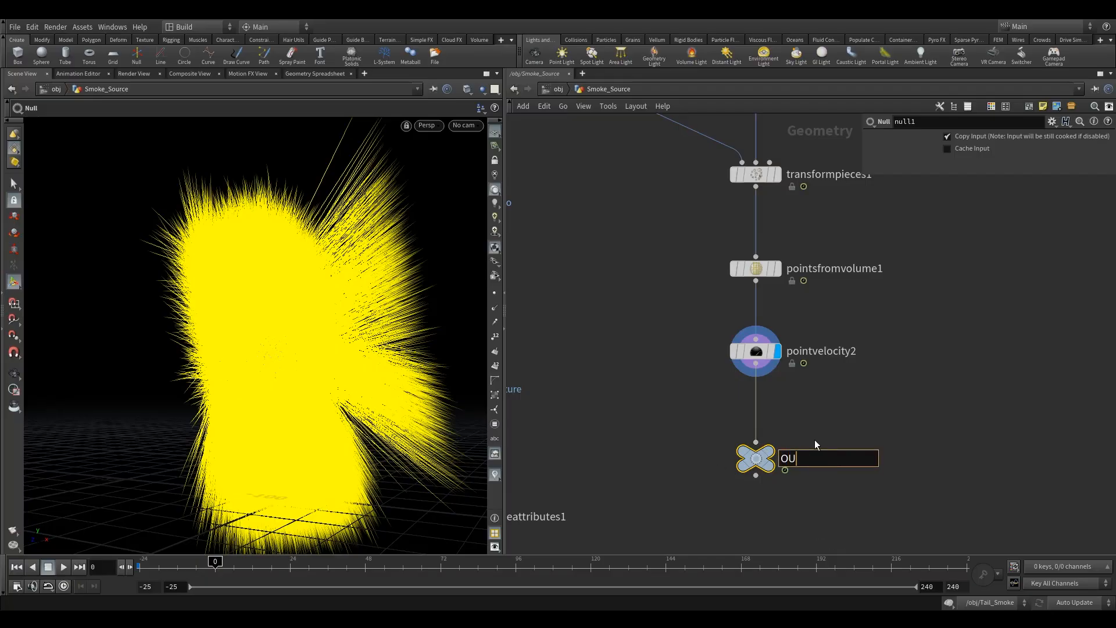
text(OUT_)
key(Return)
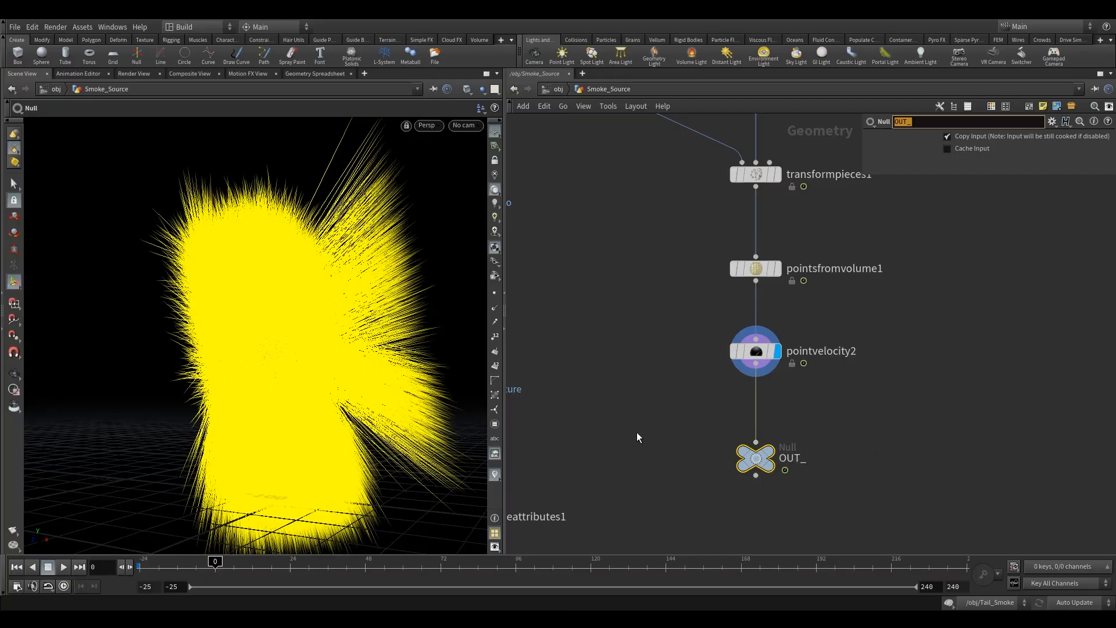
Step: Rename the Null node below pointvelocity2 to OUT_tail_vel
double_click(797, 458)
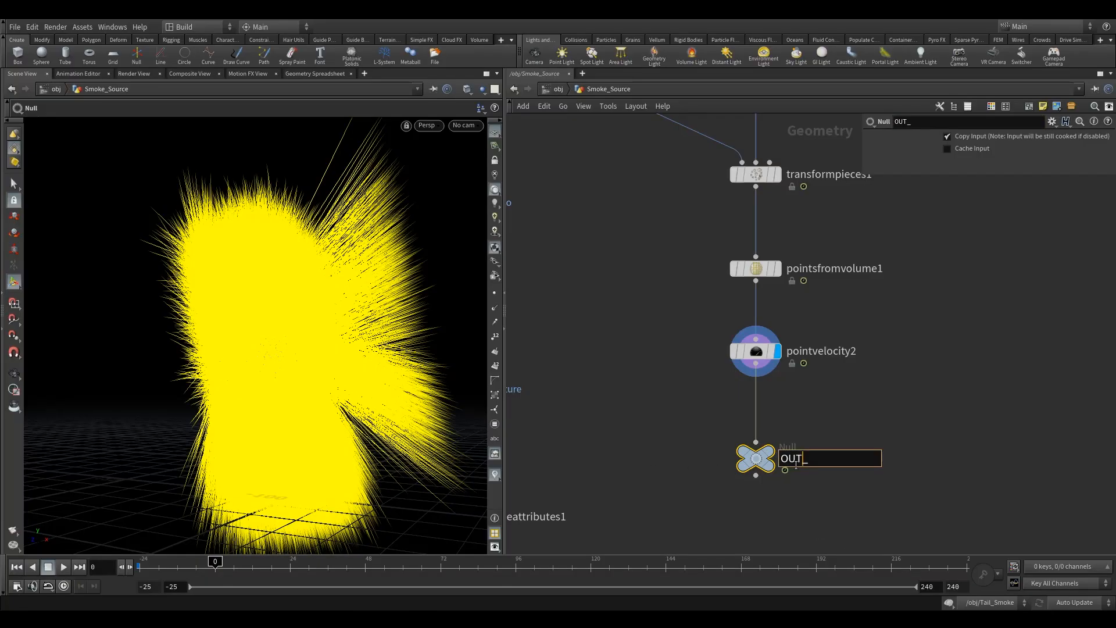
middle_drag(659, 471, 731, 440)
scroll(731, 440, down, 5)
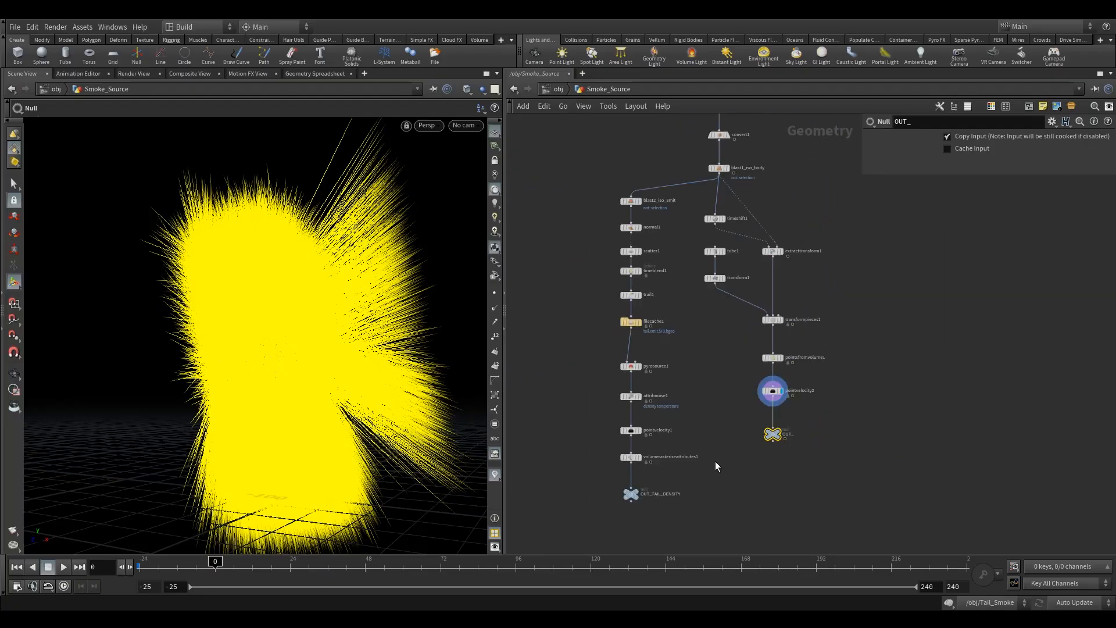
scroll(688, 494, up, 2)
middle_drag(688, 494, 668, 440)
scroll(668, 443, up, 2)
double_click(861, 345)
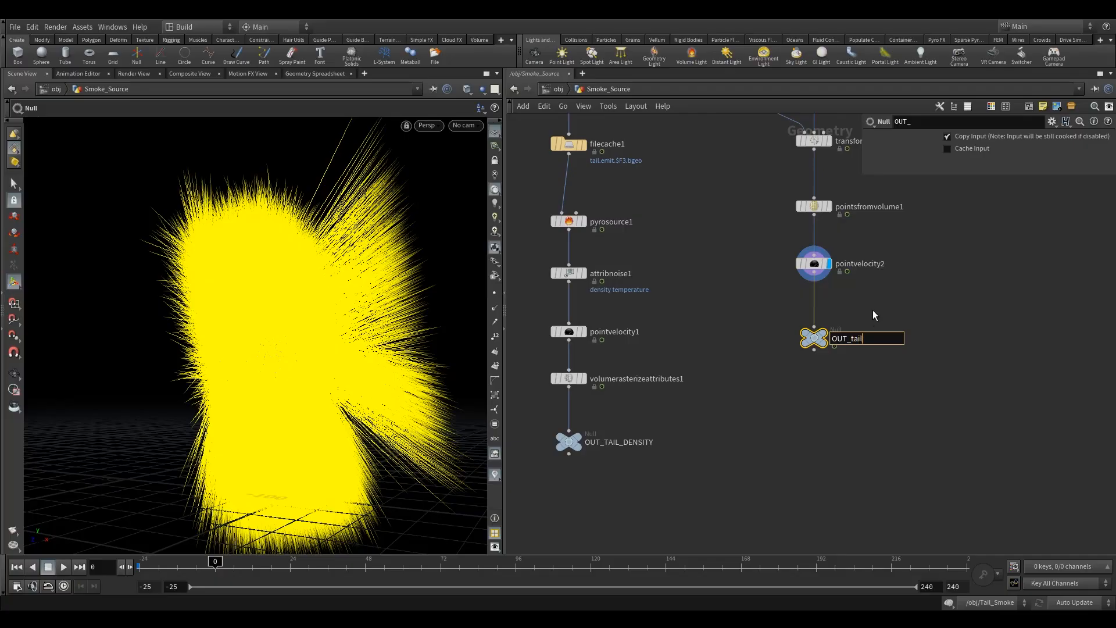
text(tail_vel)
click(798, 411)
double_click(867, 339)
drag(810, 343, 811, 370)
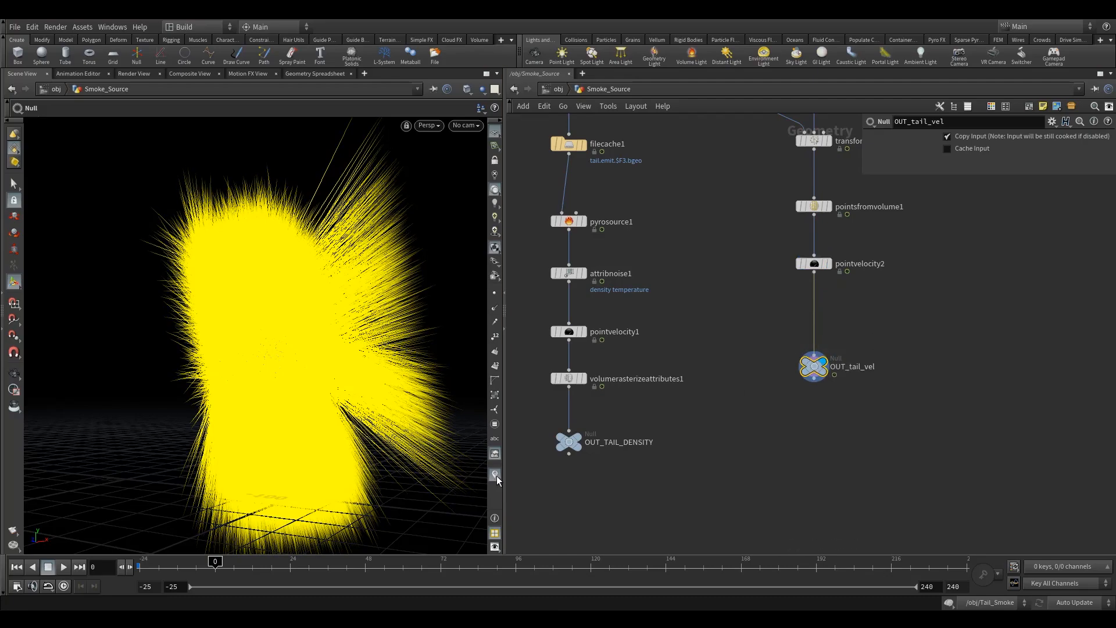
Step: Rewind to the first frame and open the Tail_Smoke dynamics network
click(497, 475)
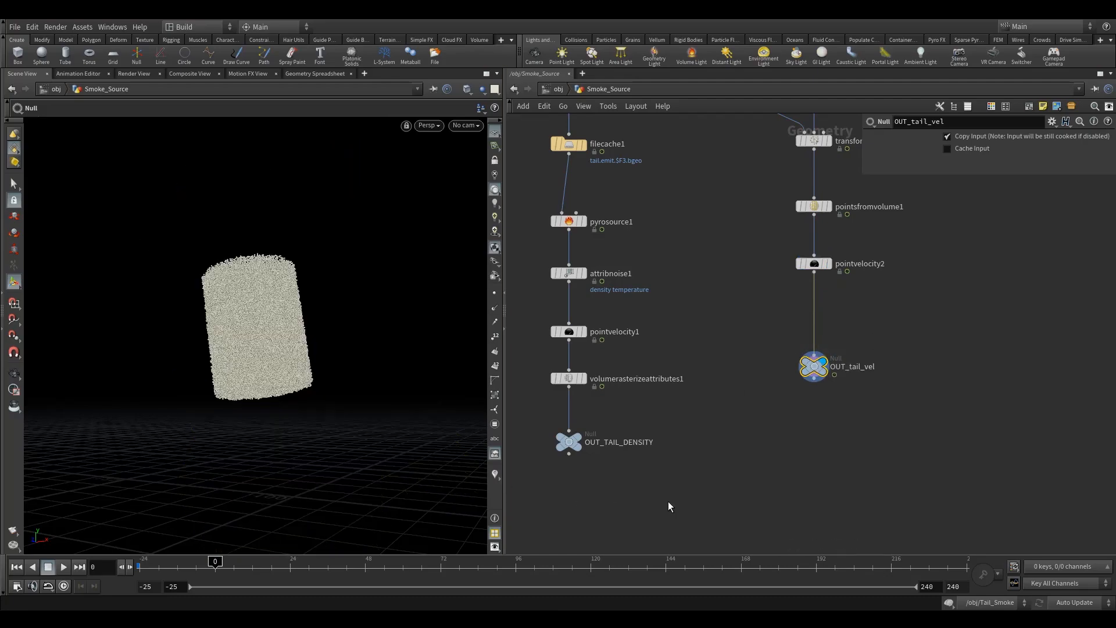
click(16, 567)
click(554, 89)
drag(568, 424, 631, 493)
double_click(615, 466)
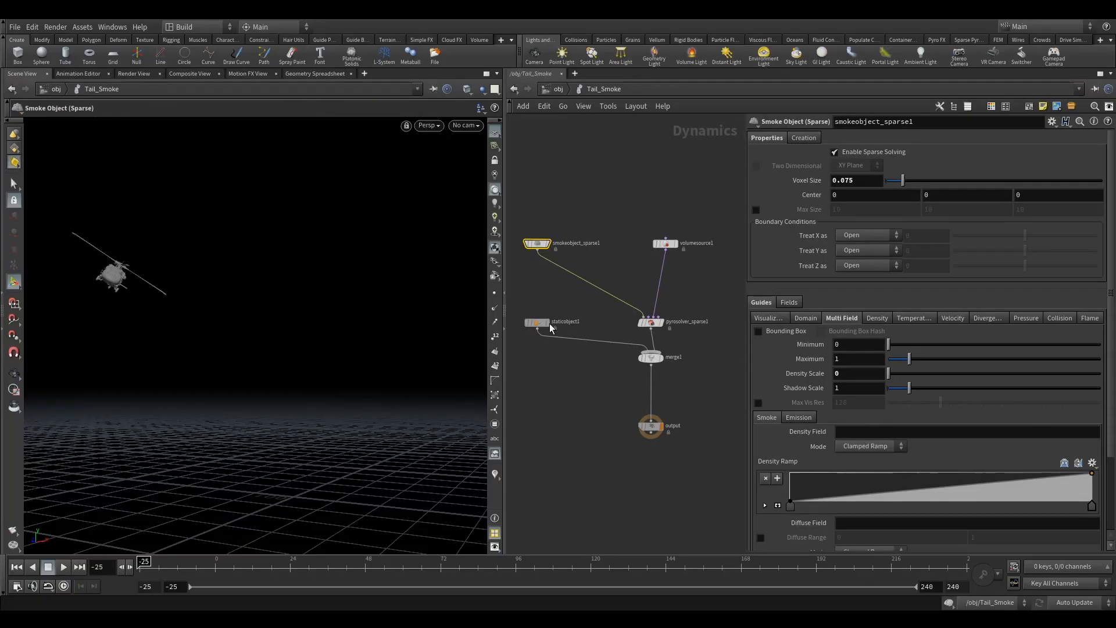
Step: Add a SOP Geometry node beside the pyro solver in the Tail_Smoke network
drag(508, 315, 300, 314)
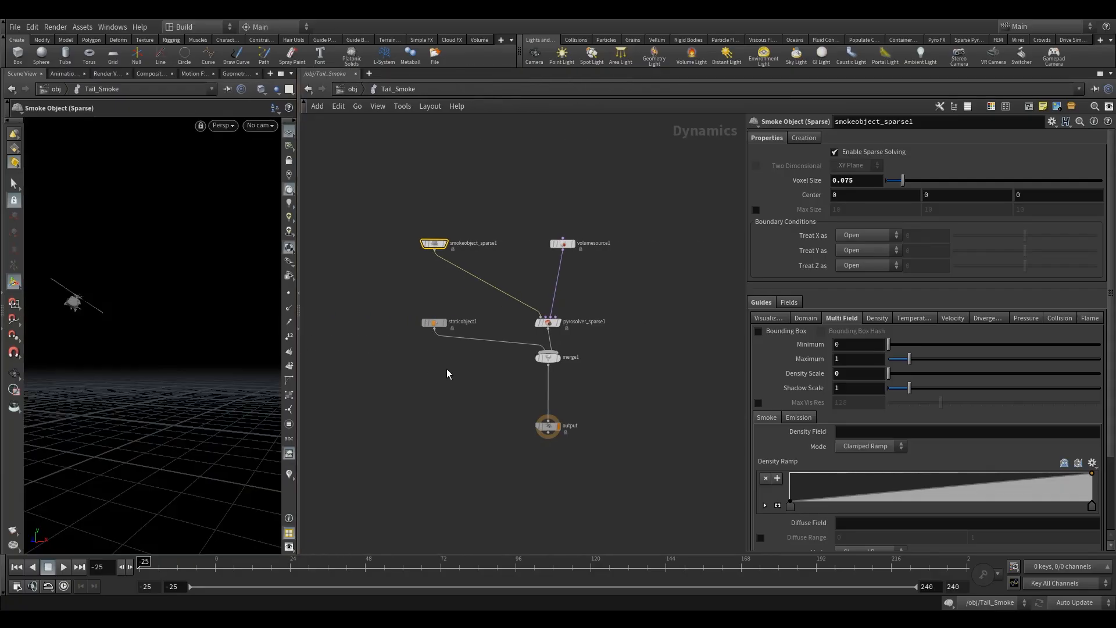
click(514, 254)
drag(514, 254, 500, 254)
middle_drag(539, 403, 558, 407)
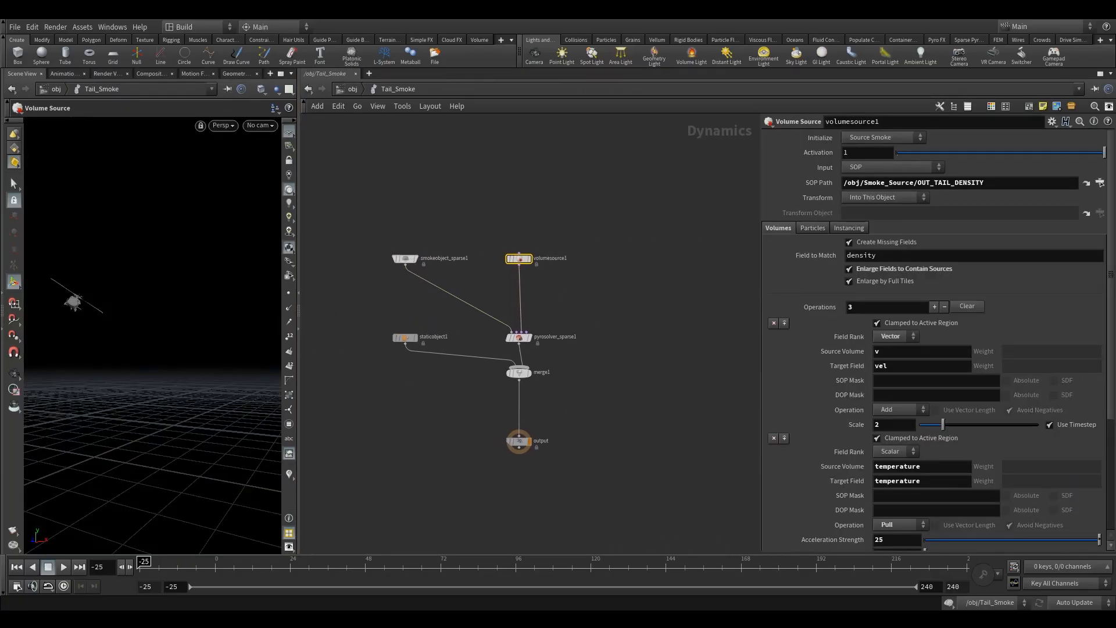
key(Tab)
text(s)
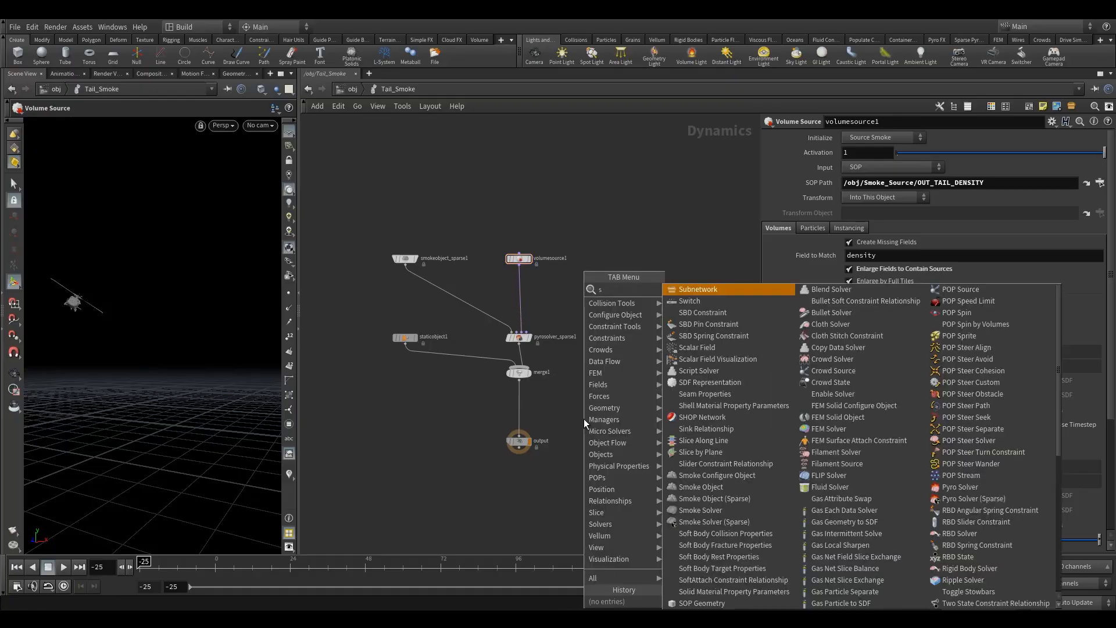
text(opg)
click(696, 291)
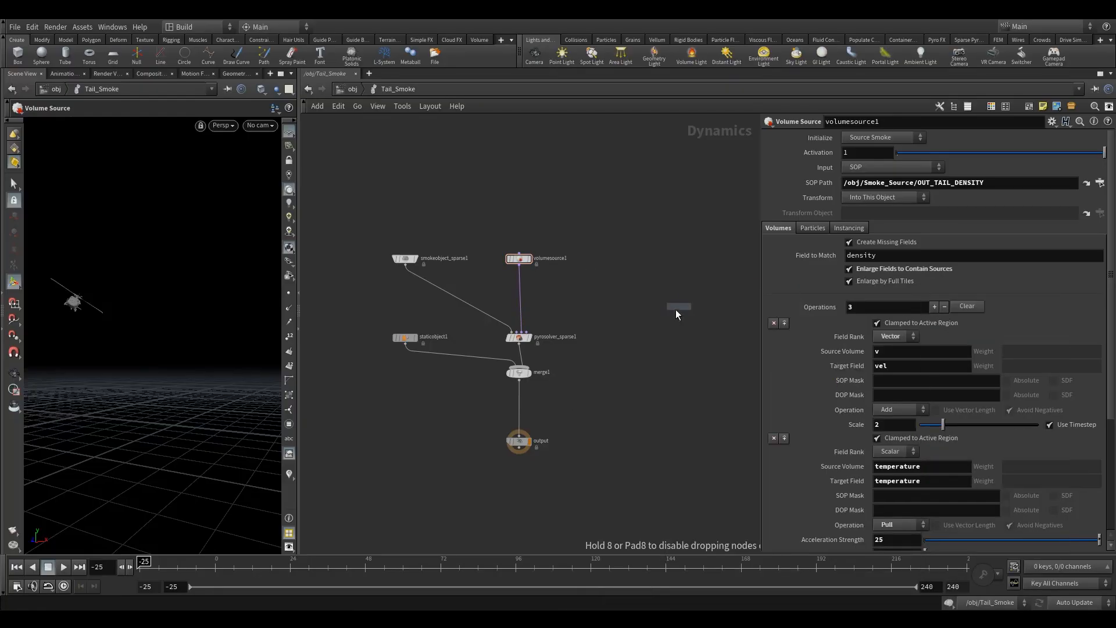
click(623, 340)
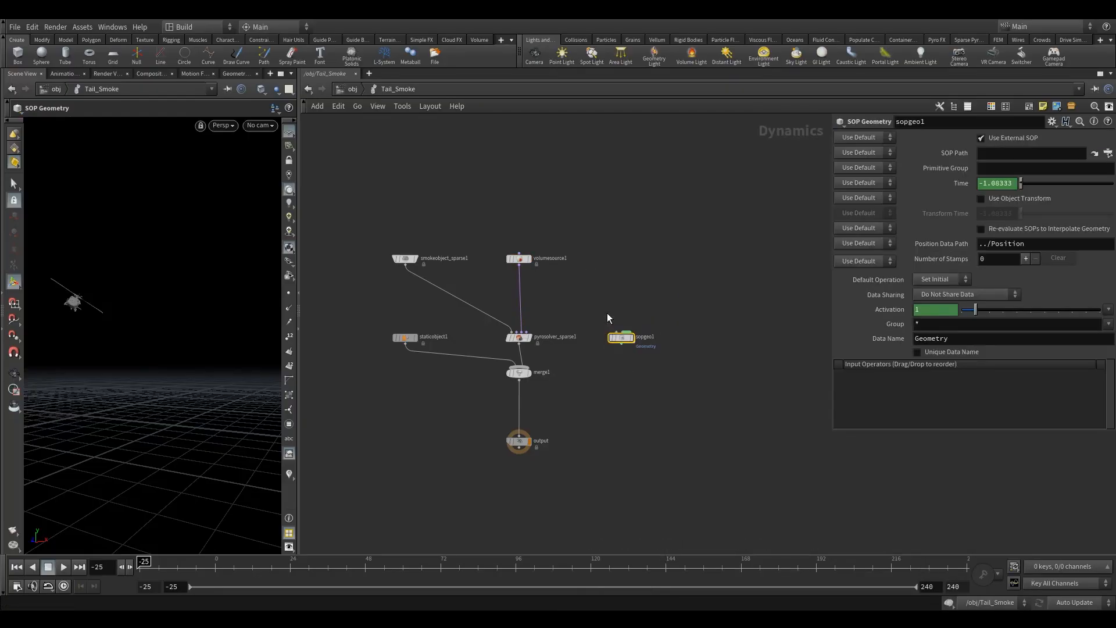
middle_drag(692, 315, 679, 314)
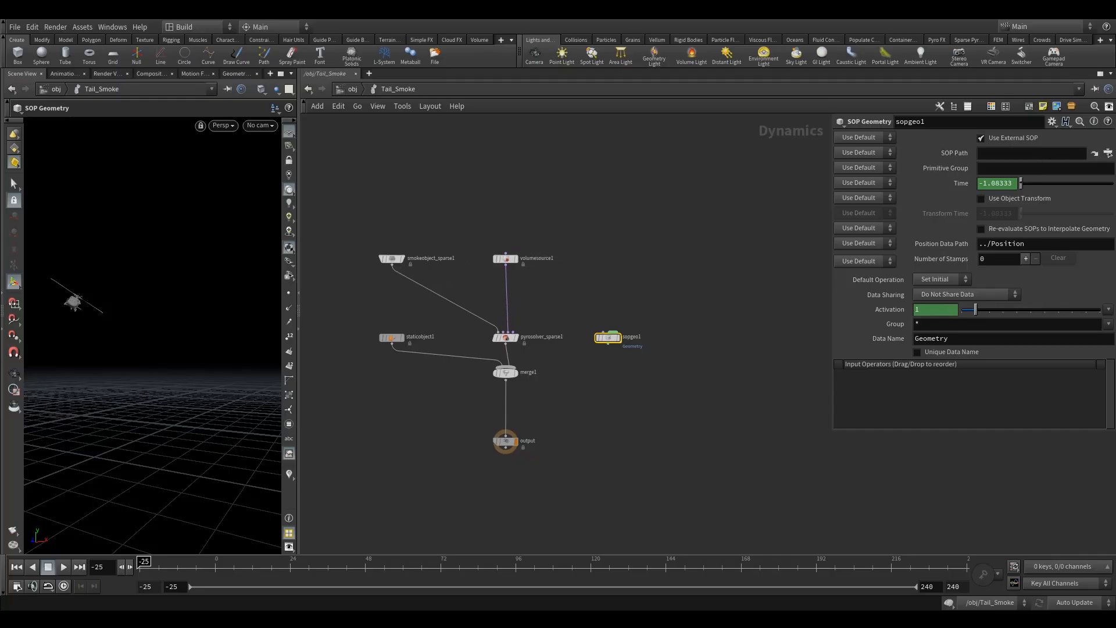
Step: Set the SOP Geometry's SOP Path to the OUT_tail_vel node in Smoke_Source
click(1109, 153)
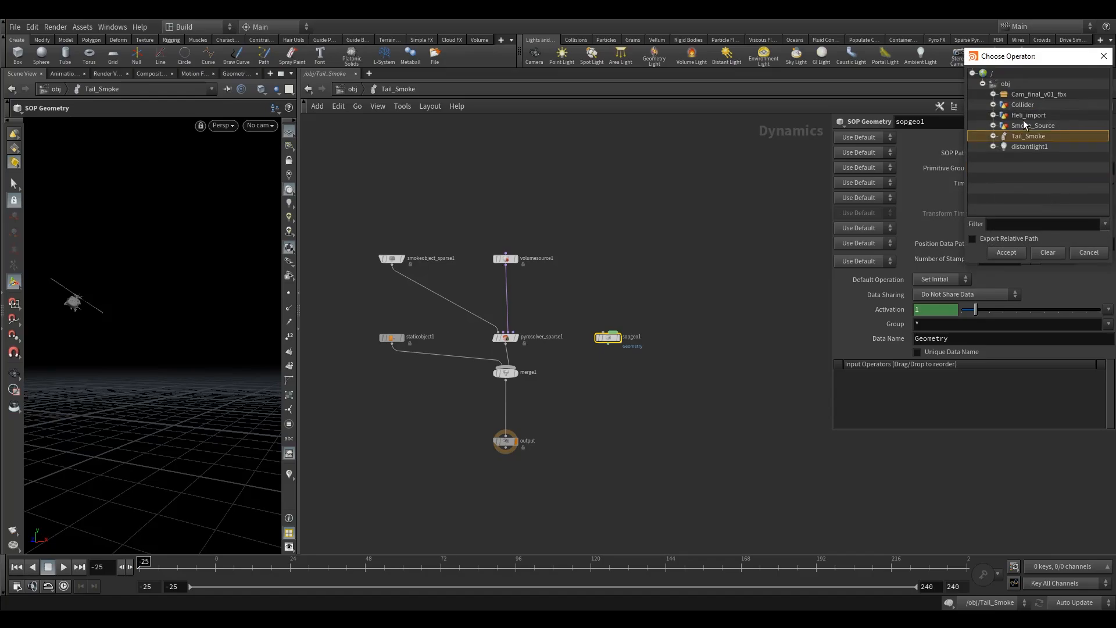
click(994, 127)
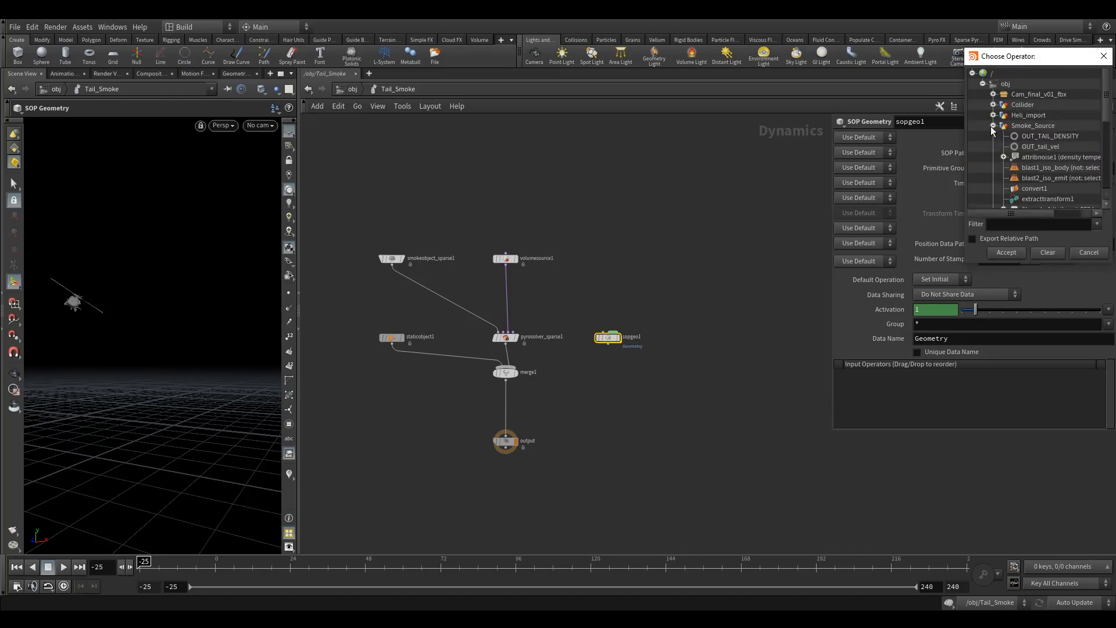
click(1038, 149)
click(1000, 253)
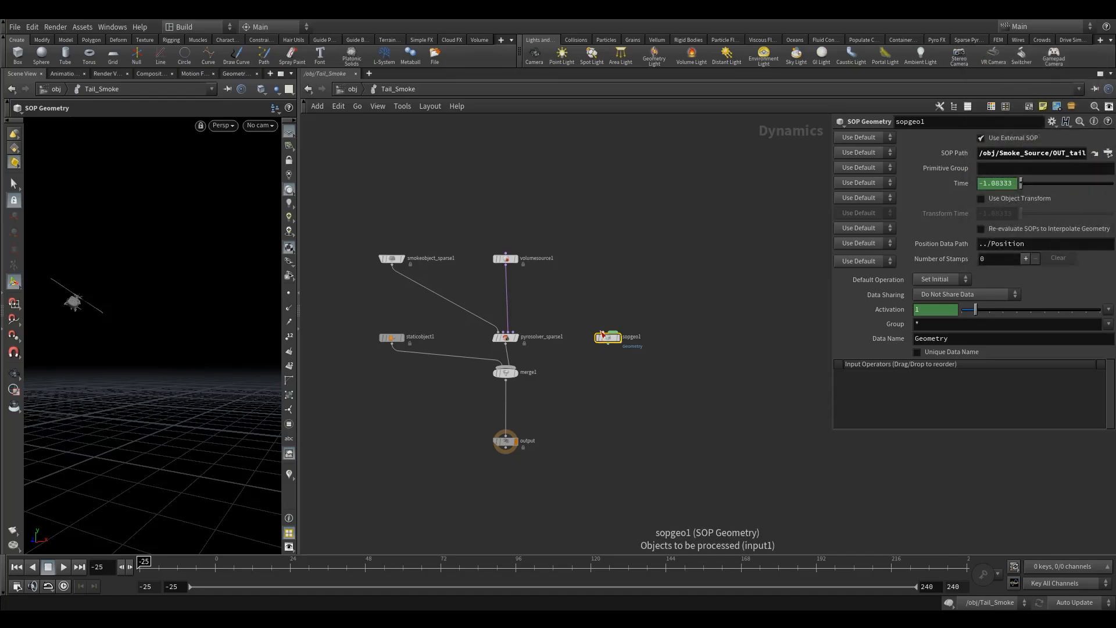
Step: Insert a Field Force node between merge1 and output, and wire the SOP Geometry node into it
scroll(579, 379, up, 4)
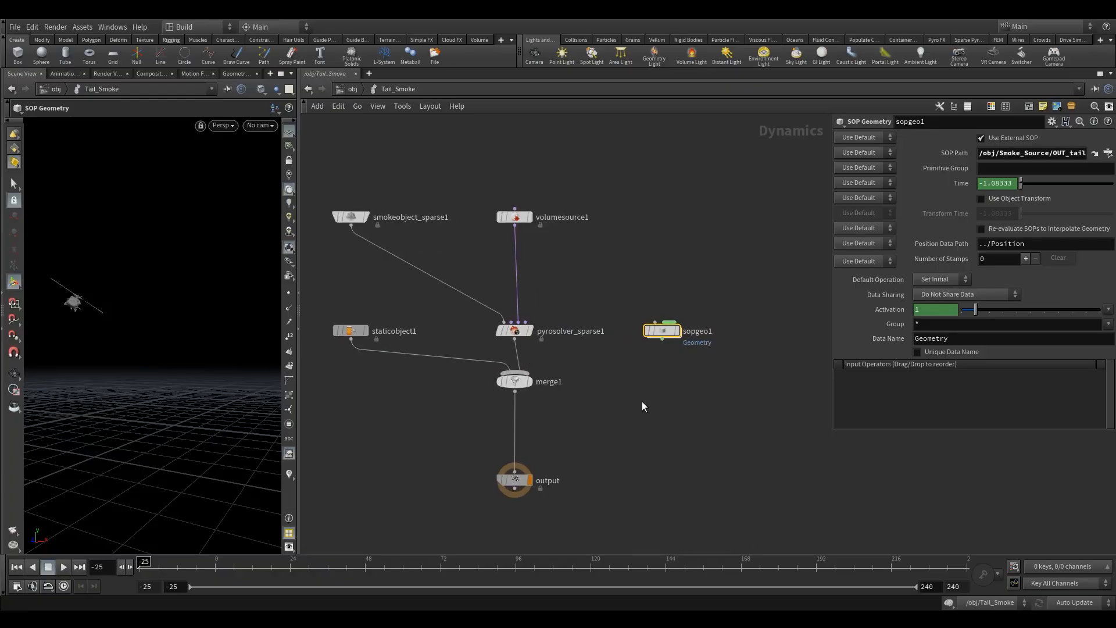
middle_drag(582, 461, 627, 468)
key(Tab)
text(fiel)
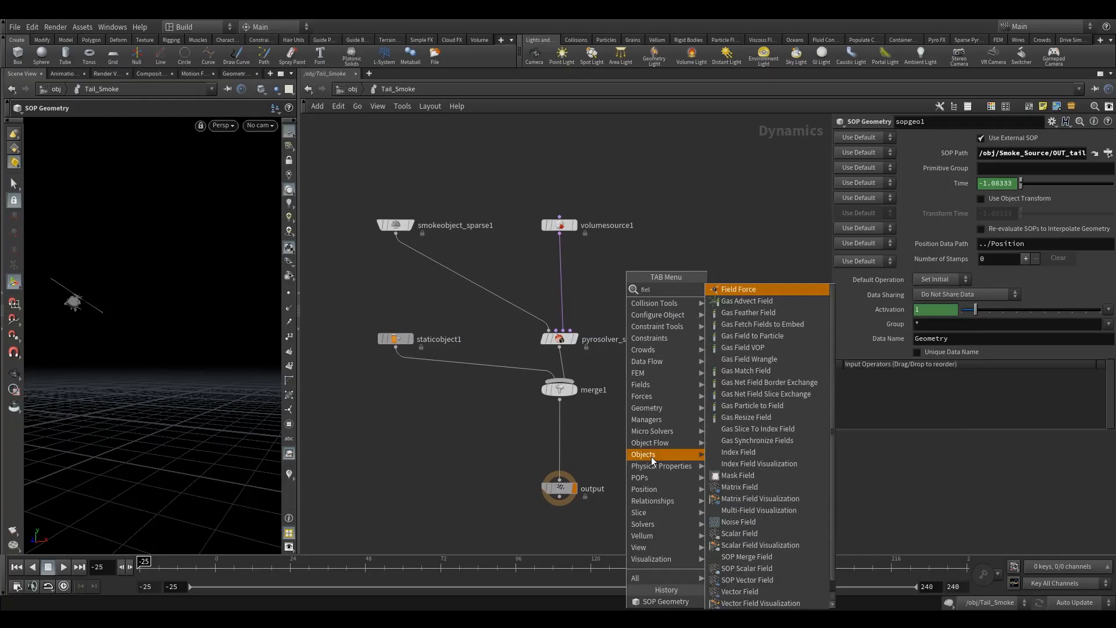
click(744, 289)
click(561, 442)
mouse_move(564, 436)
mouse_down()
mouse_move(708, 347)
mouse_move(705, 382)
mouse_move(671, 386)
mouse_up()
drag(726, 336, 628, 459)
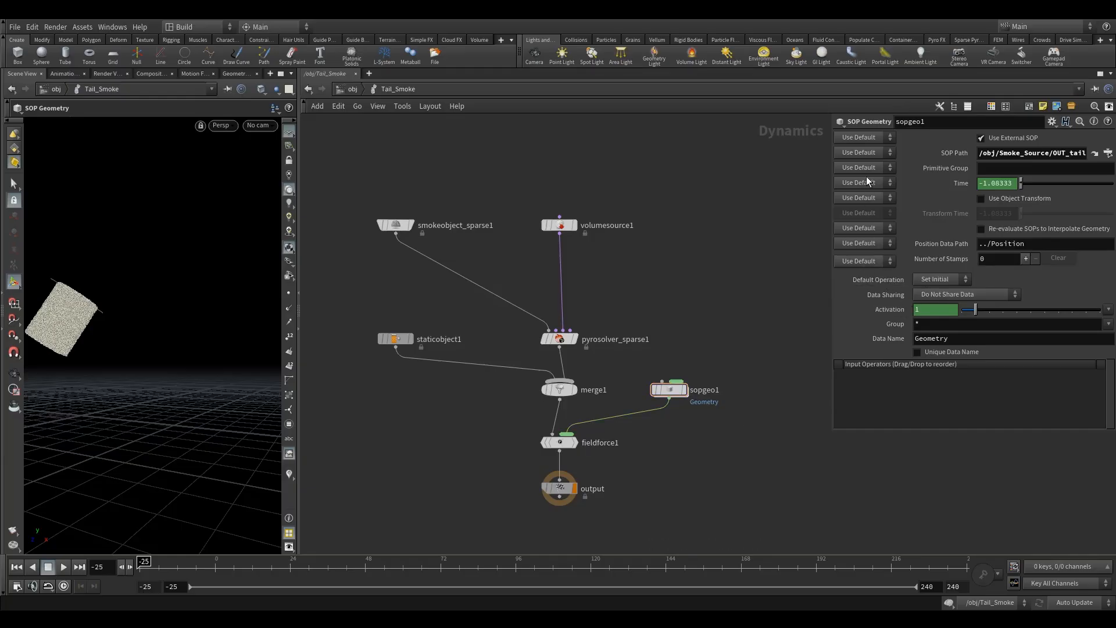
Step: Set the Default Operation to Set Always on both the SOP Geometry and Field Force nodes
click(939, 279)
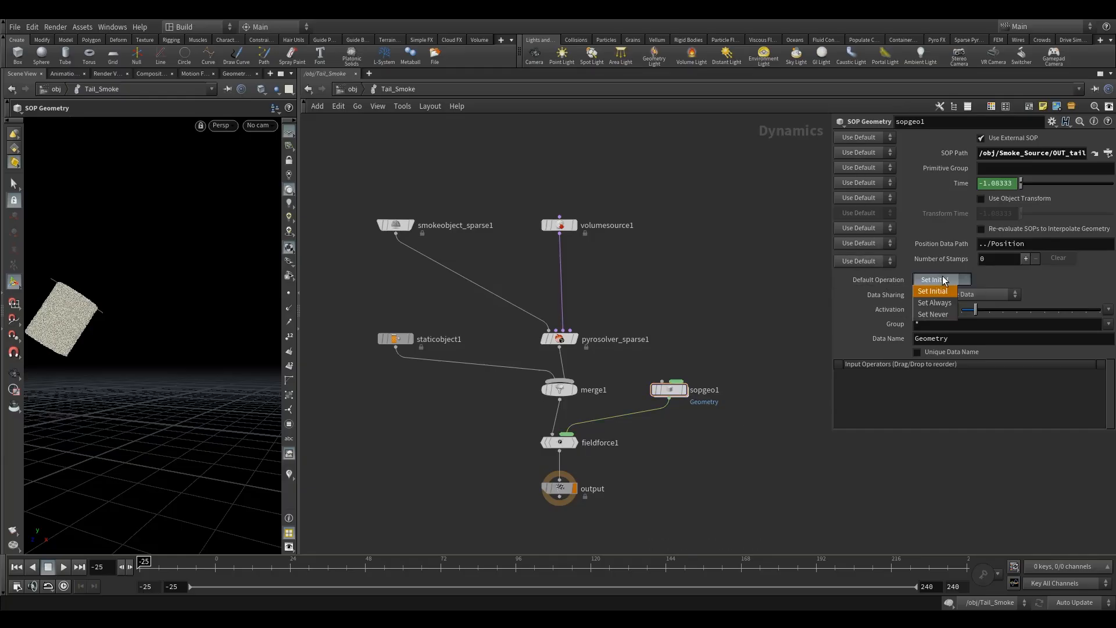
click(945, 302)
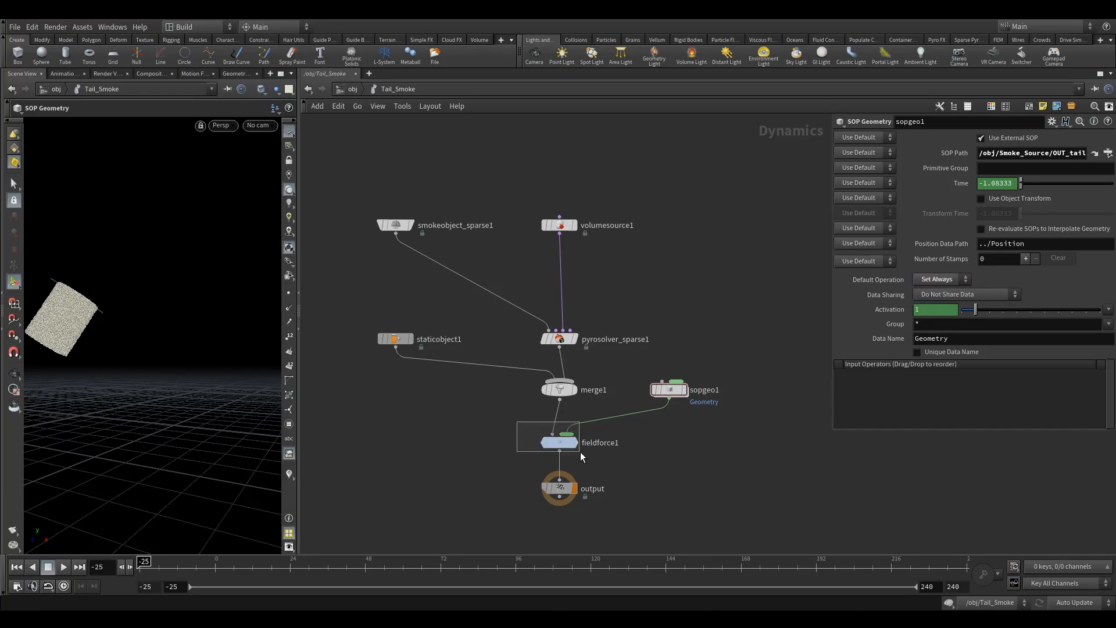
click(560, 443)
click(963, 280)
click(971, 303)
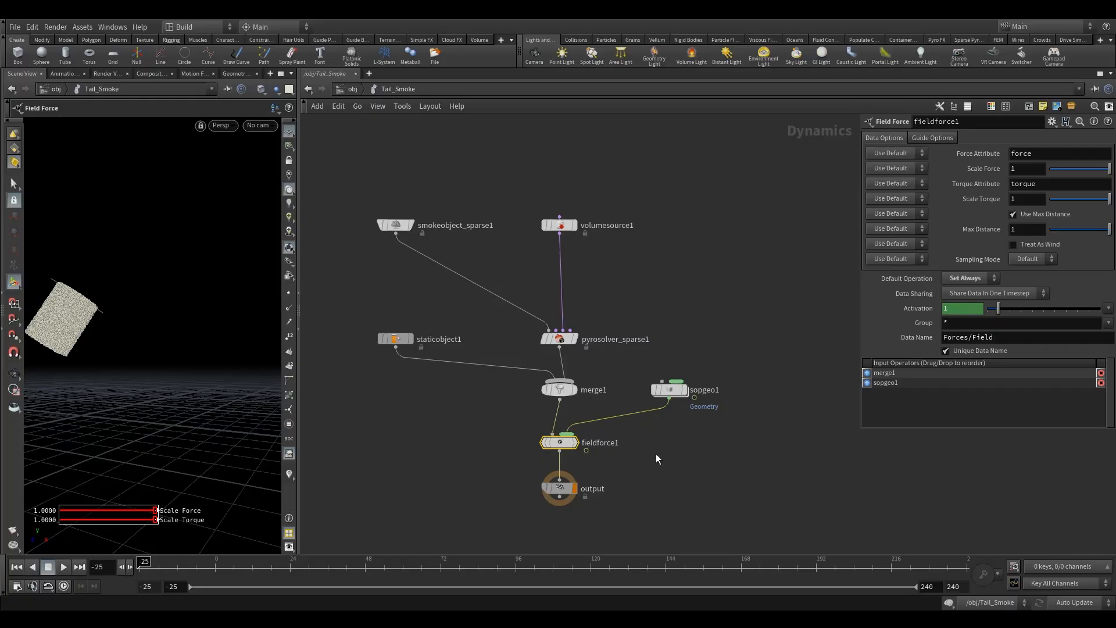
drag(686, 338, 661, 442)
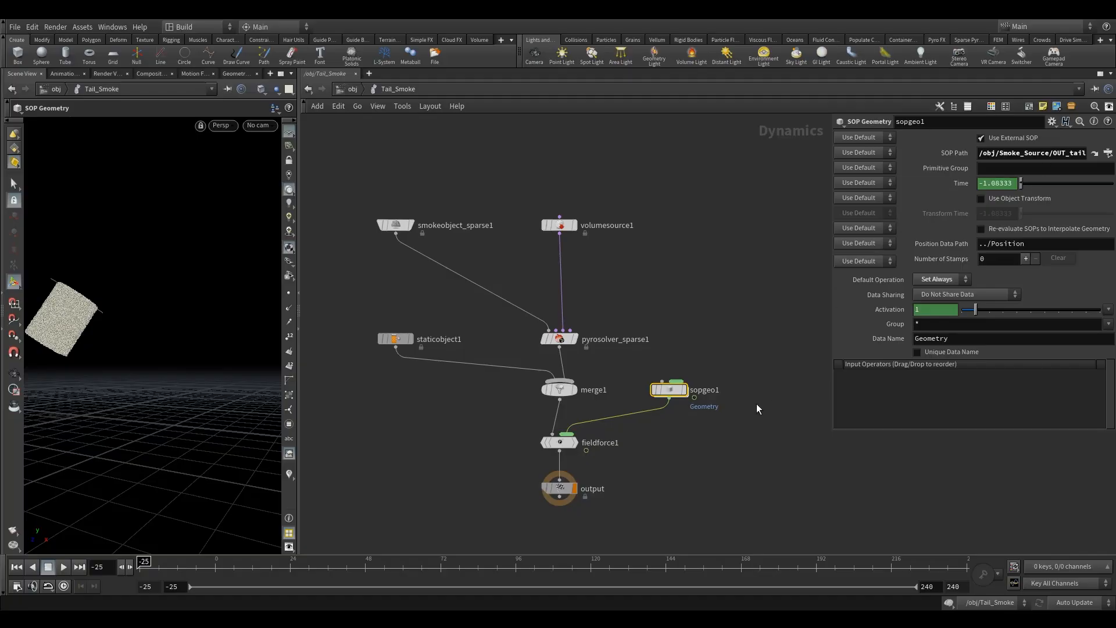
drag(626, 469, 527, 416)
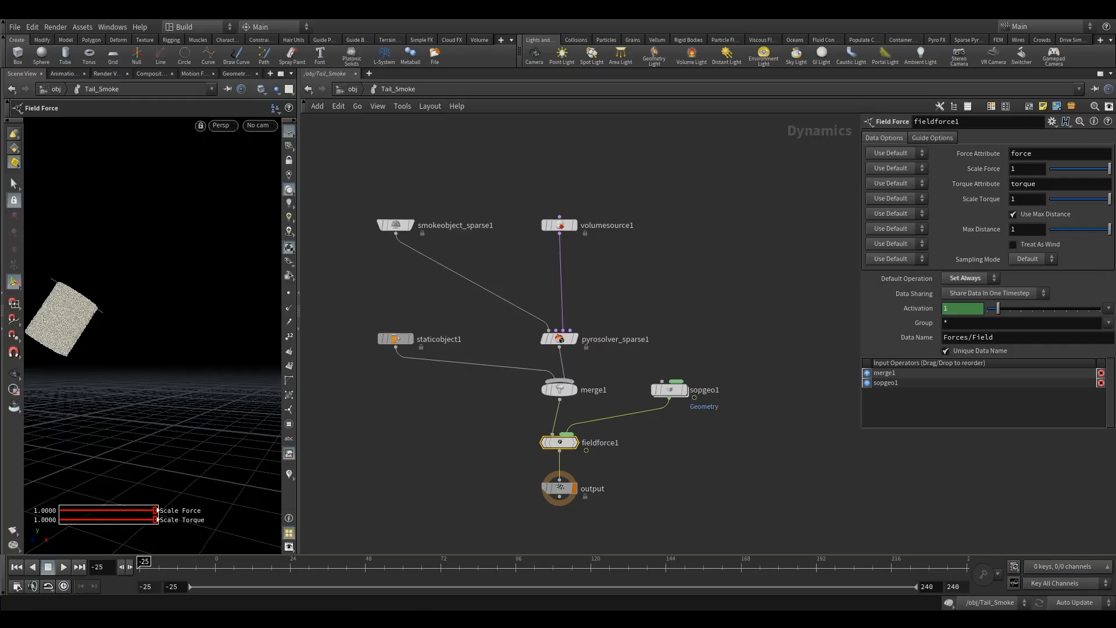
Step: Set the Field Force's Force Attribute to v
double_click(1050, 153)
text(v)
key(Return)
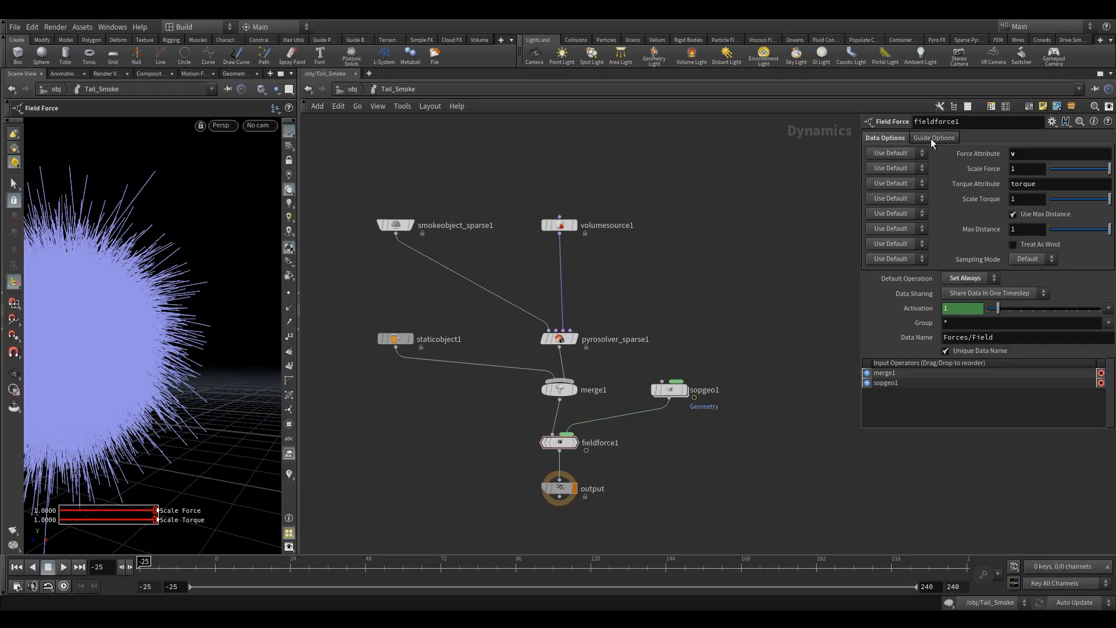
Step: Turn off Show Force Vectors in the Field Force guide options
click(922, 140)
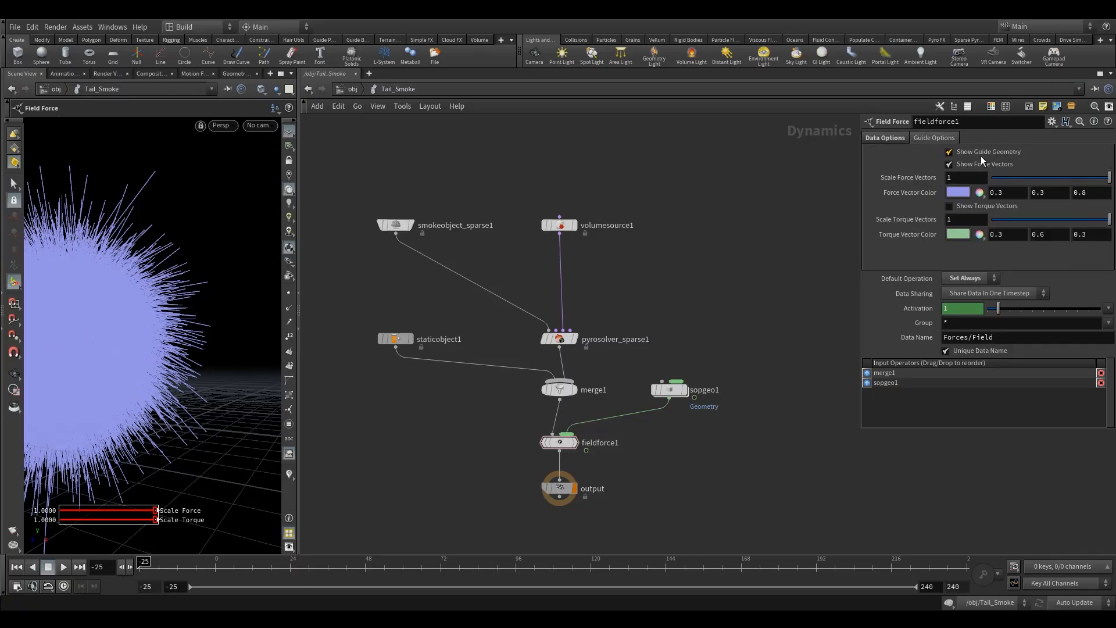
click(974, 166)
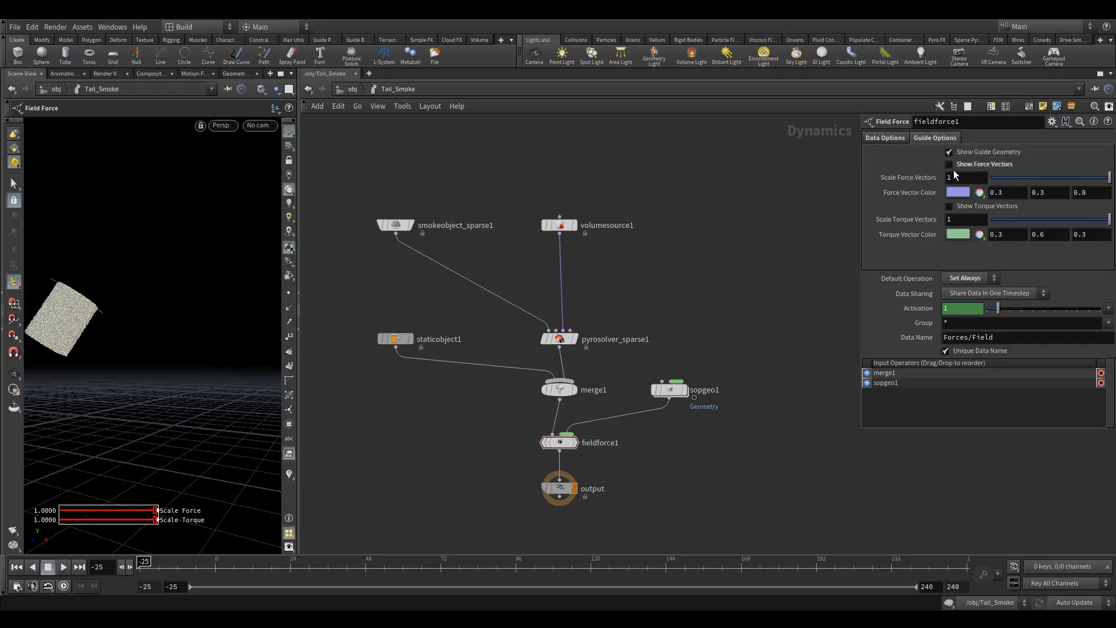
click(887, 139)
Step: Set the Field Force's Scale Force to 50
middle_drag(710, 306, 739, 303)
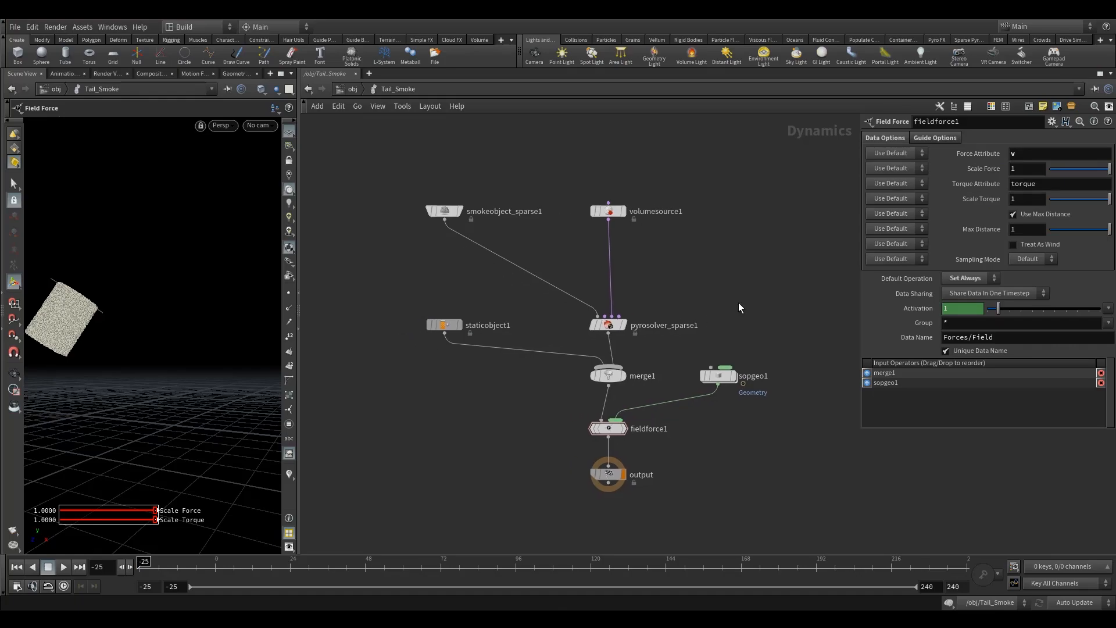
click(1015, 168)
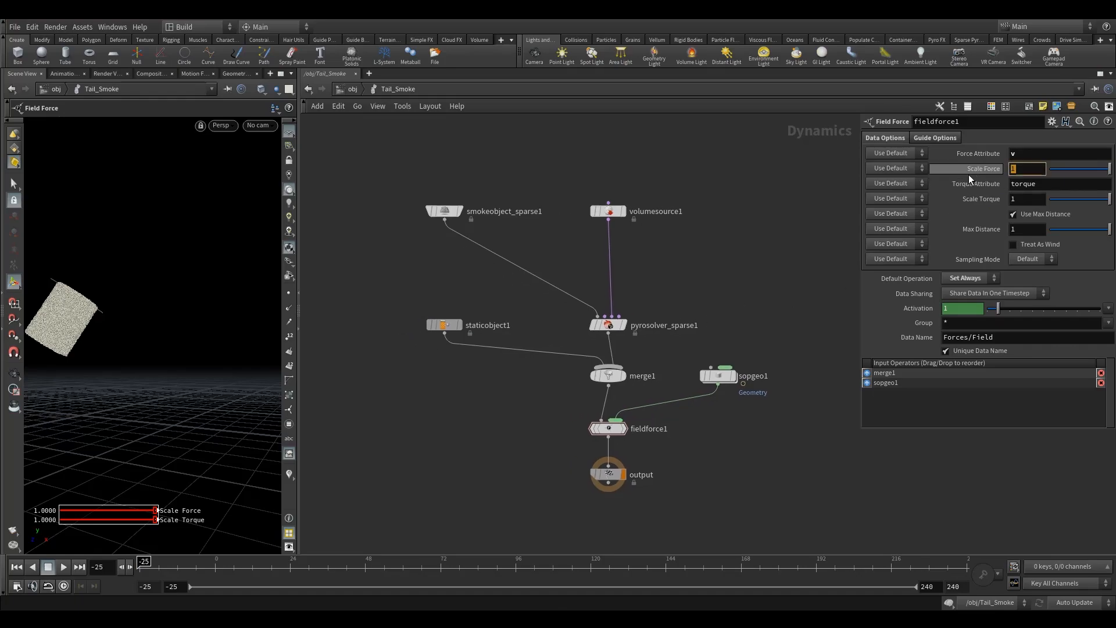
text(50)
key(Return)
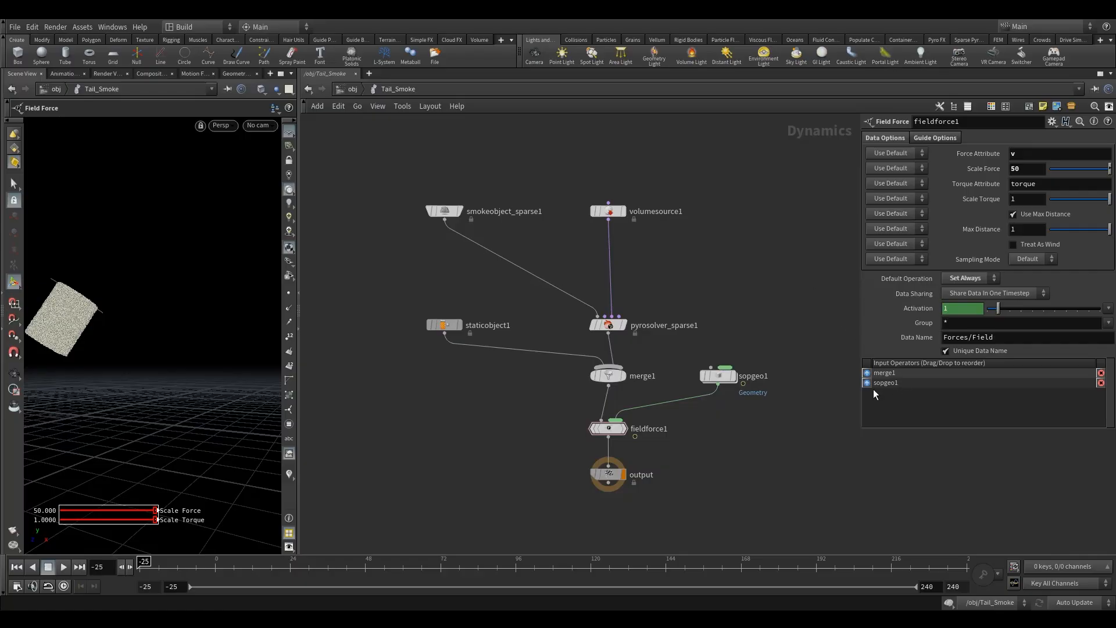
Step: Rearrange the dynamics nodes and select the smoke object
middle_drag(742, 316, 775, 271)
drag(609, 368, 643, 445)
middle_drag(566, 400, 566, 460)
click(478, 225)
middle_drag(454, 277, 307, 172)
Step: Look through Camera2 in the viewport
mouse_move(594, 310)
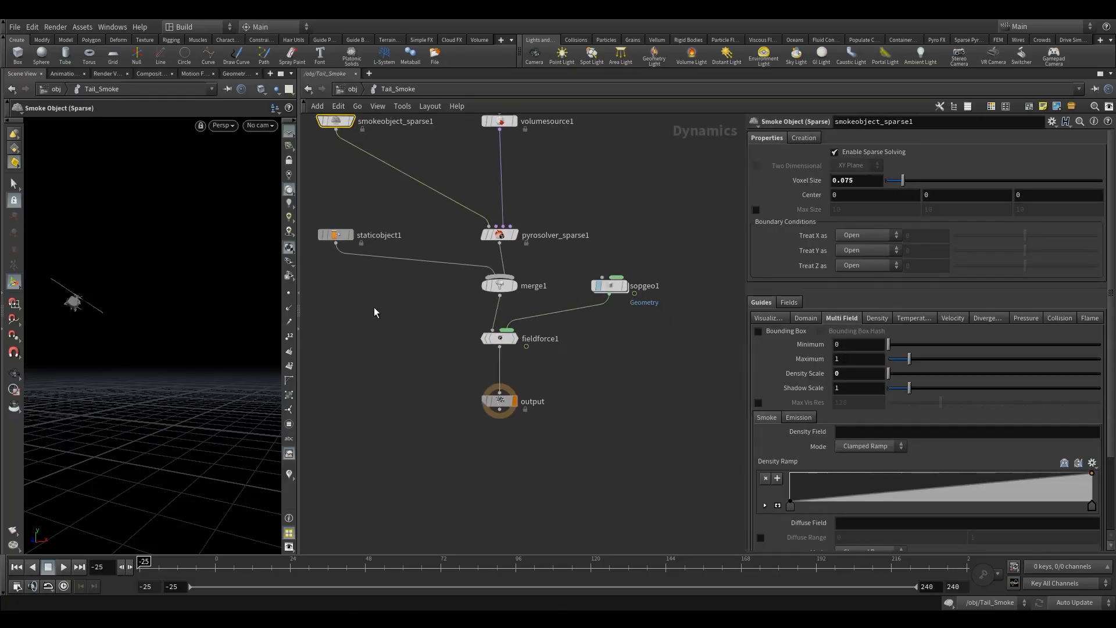
middle_drag(382, 312, 483, 383)
click(251, 126)
click(284, 181)
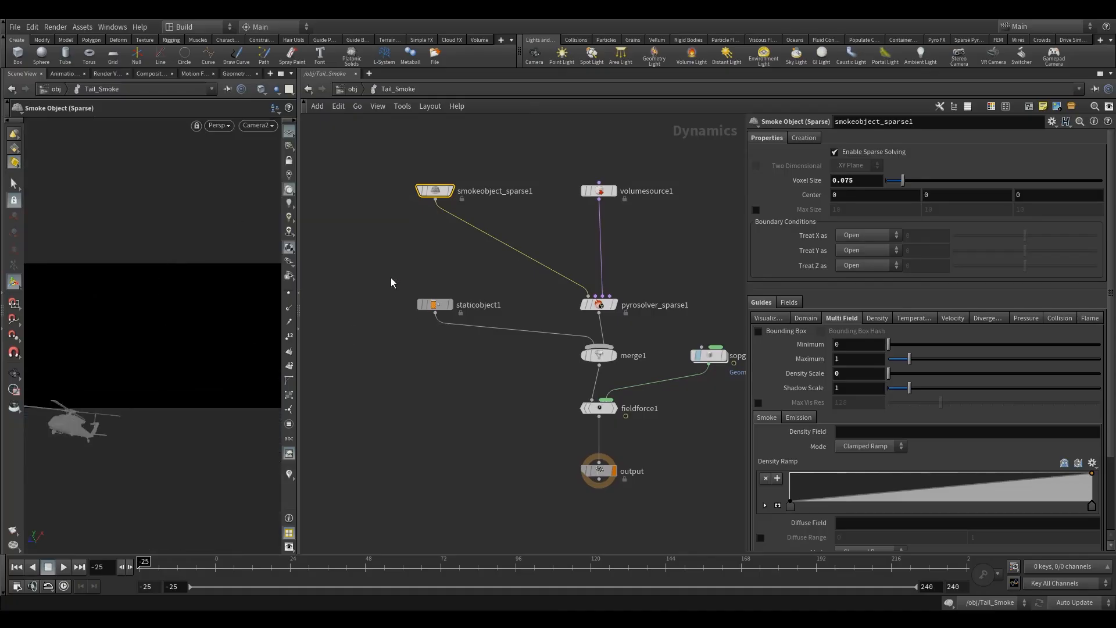
middle_drag(382, 329, 382, 271)
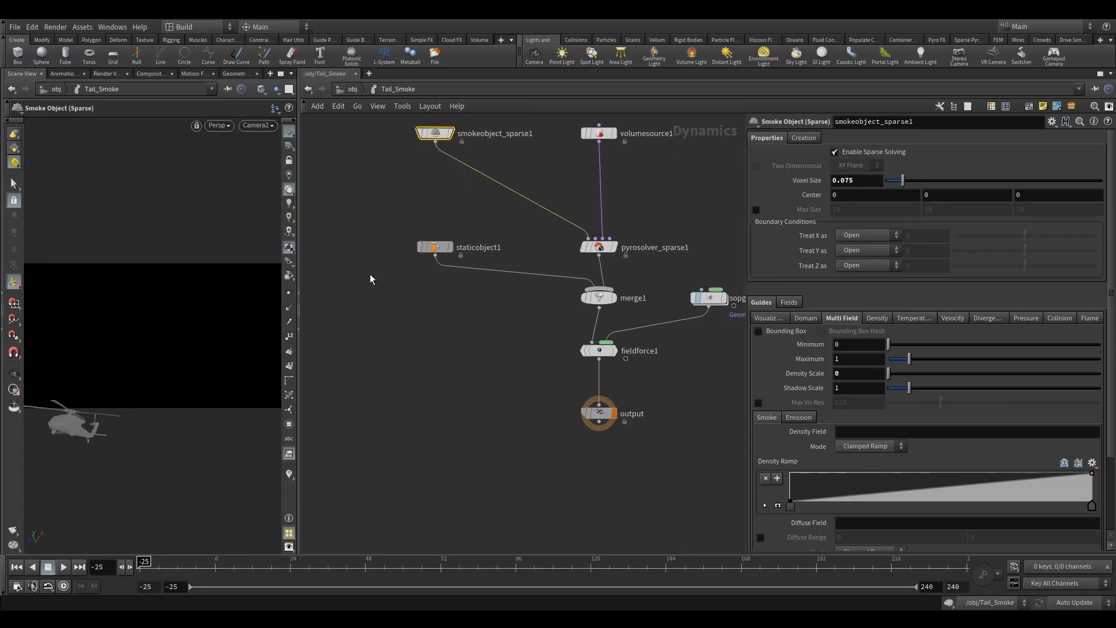
Step: Go to frame -20 and inspect the smoke container around the helicopter in the viewport
double_click(99, 569)
text(20)
key(Return)
click(14, 373)
drag(74, 355, 91, 361)
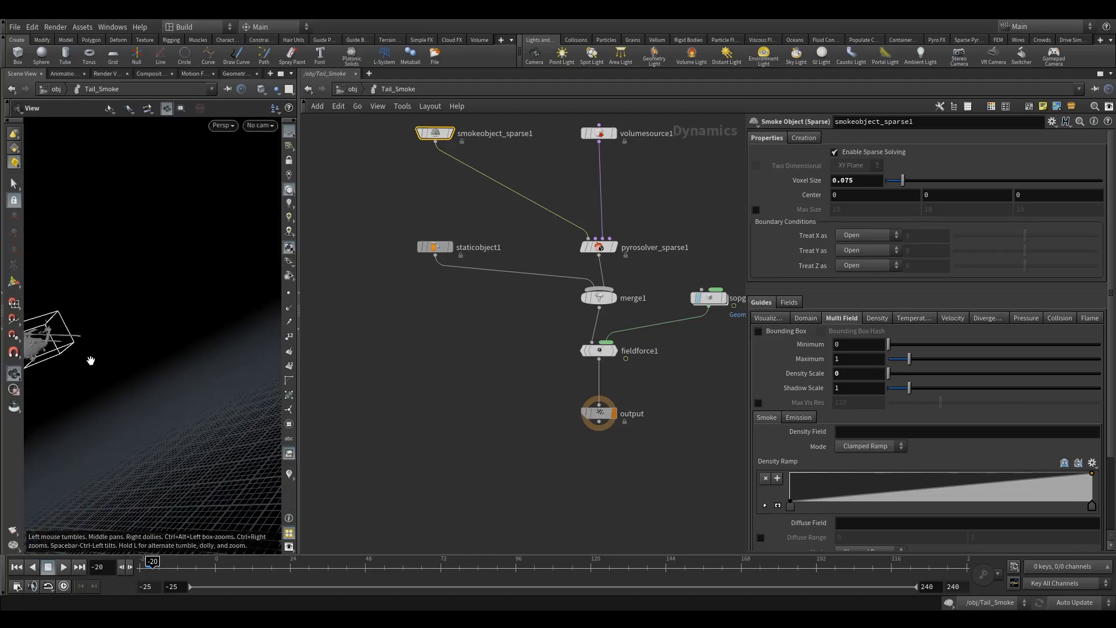
key(f)
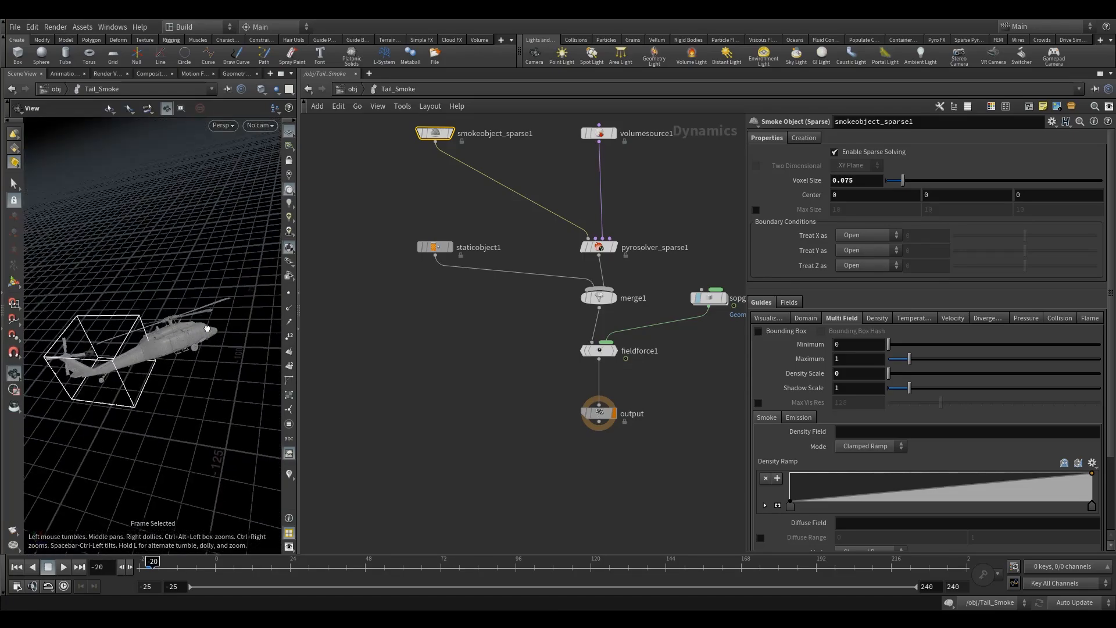
right_drag(67, 343, 115, 374)
drag(114, 374, 138, 332)
right_drag(138, 332, 154, 320)
drag(154, 319, 517, 317)
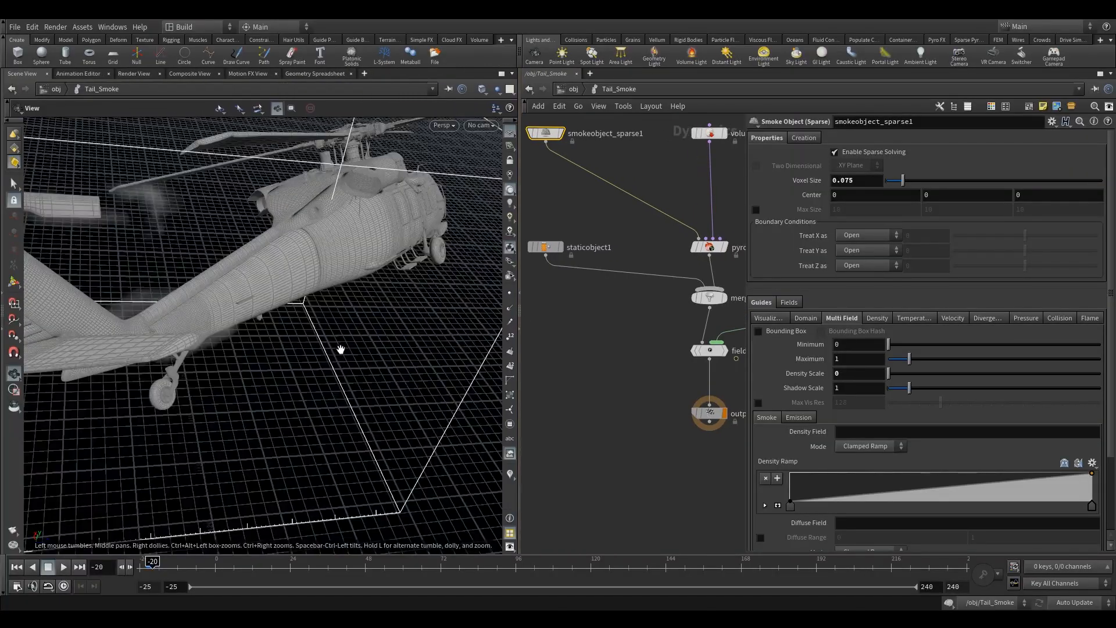
Step: Enable the Multi Field guide visualization on the smoke object and set its Density Scale to 10
drag(330, 356, 374, 344)
middle_drag(598, 212, 626, 303)
click(769, 318)
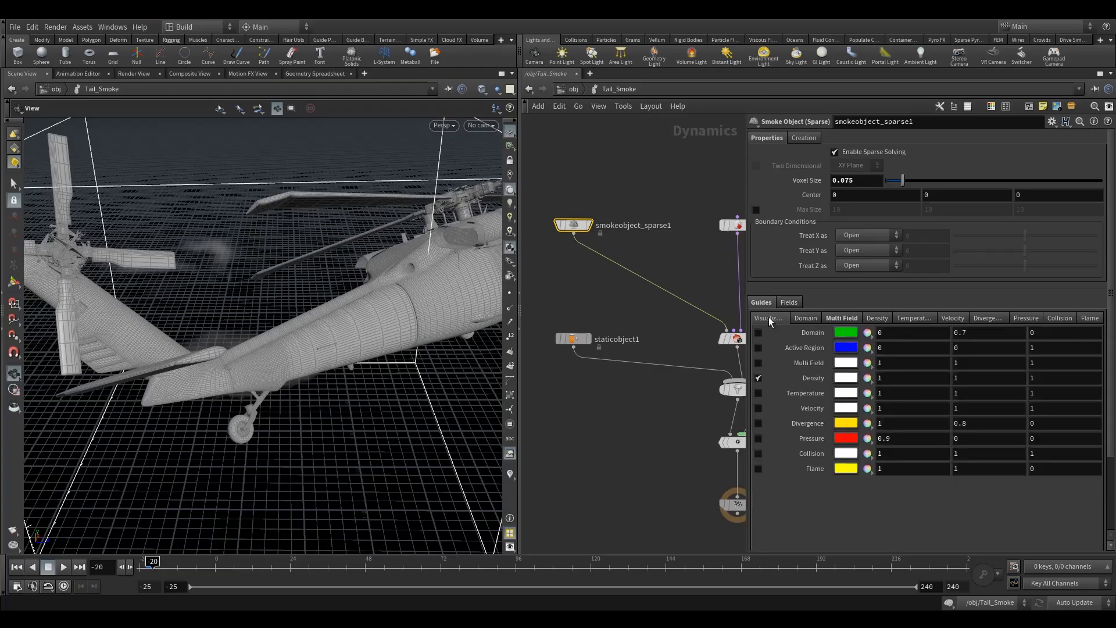
click(757, 379)
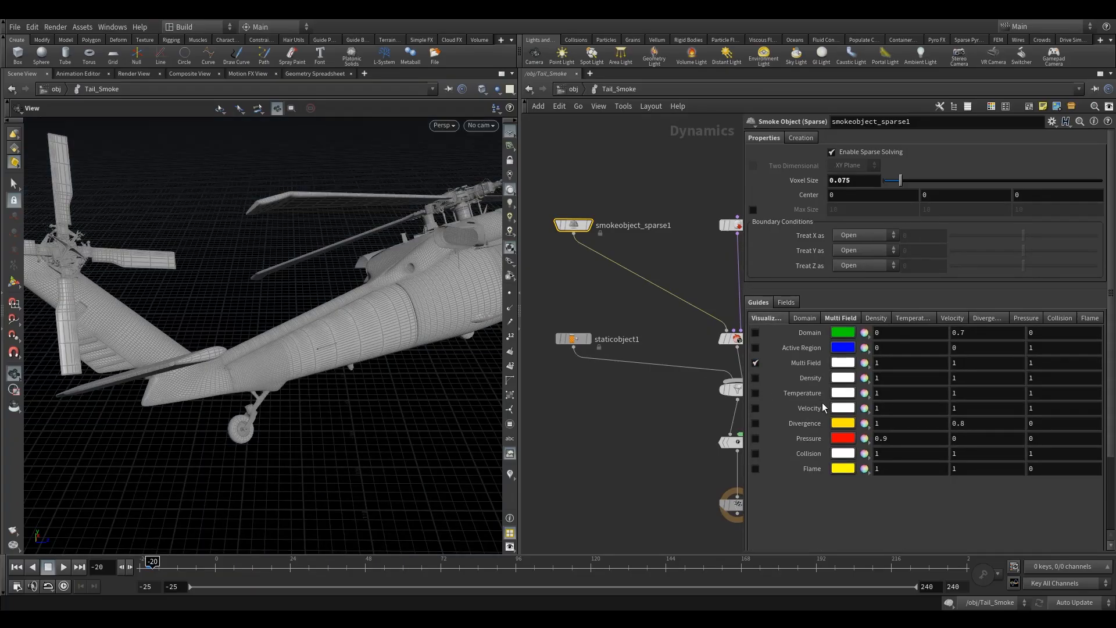
click(839, 318)
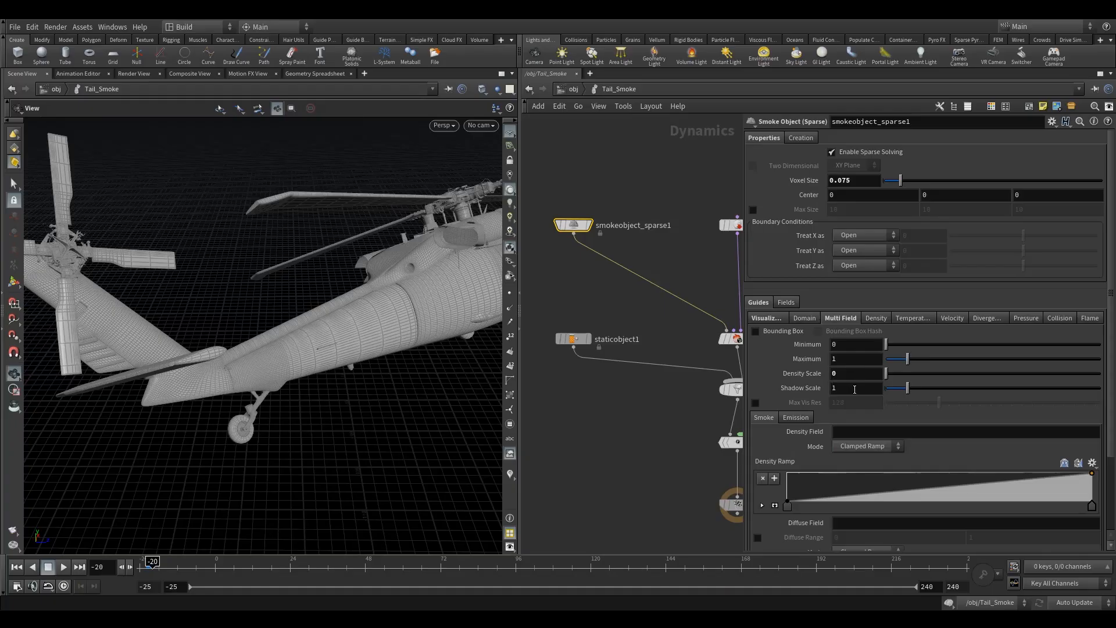
text(10)
key(Return)
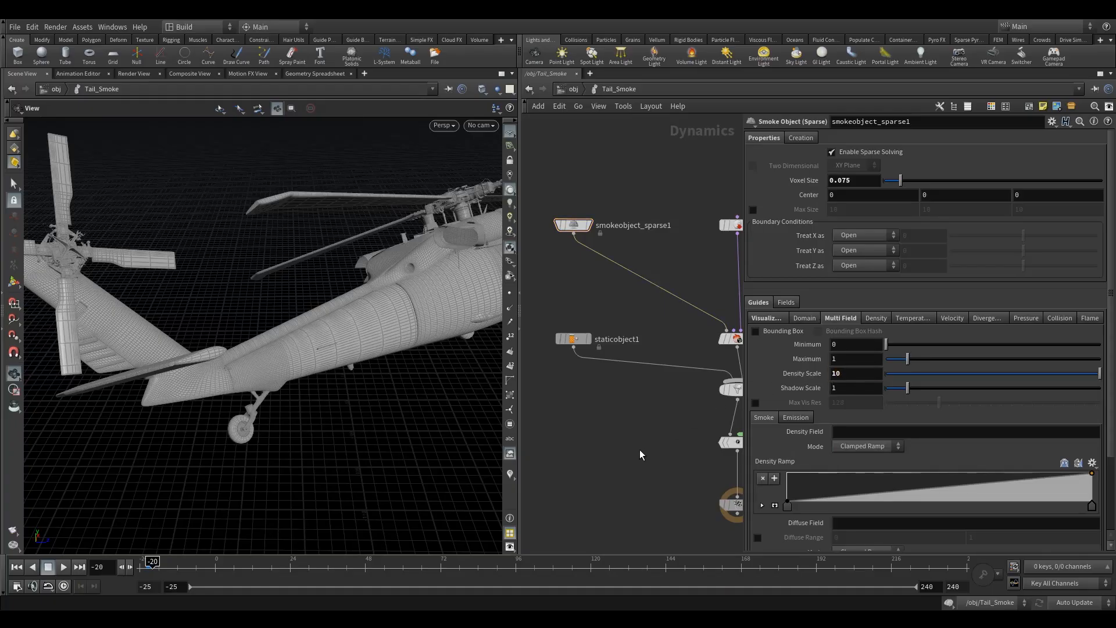
Step: Set the Multi Field Density Field to density and the Shadow Scale to .5
drag(287, 364, 337, 384)
click(865, 434)
text(density)
key(Return)
mouse_move(216, 367)
mouse_down()
mouse_move(347, 357)
mouse_move(243, 379)
mouse_move(224, 363)
mouse_up()
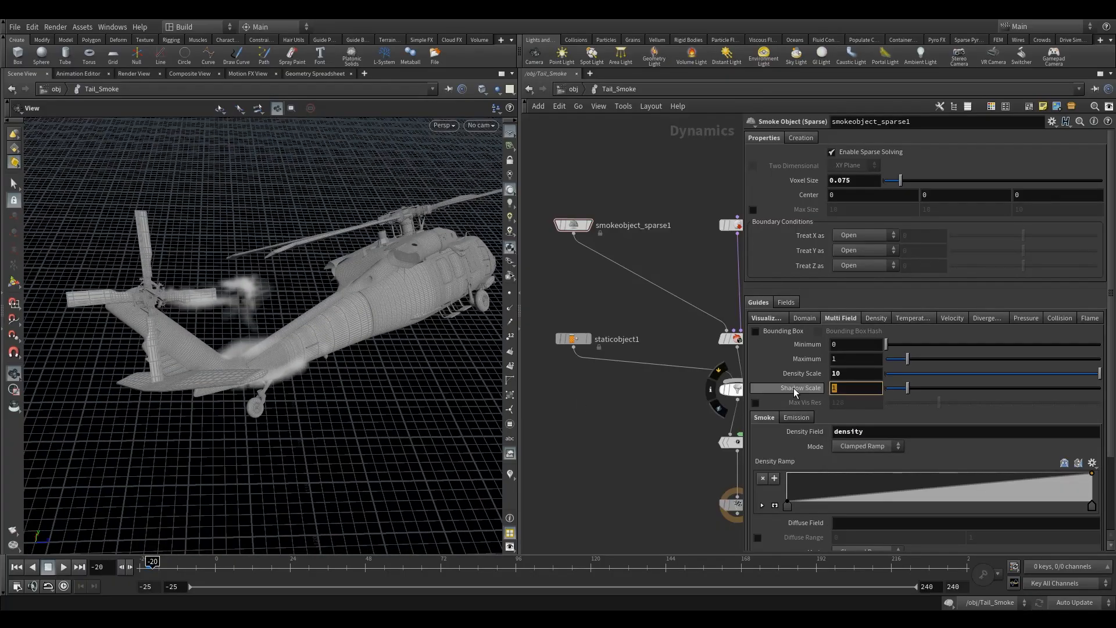
text(.5)
key(Return)
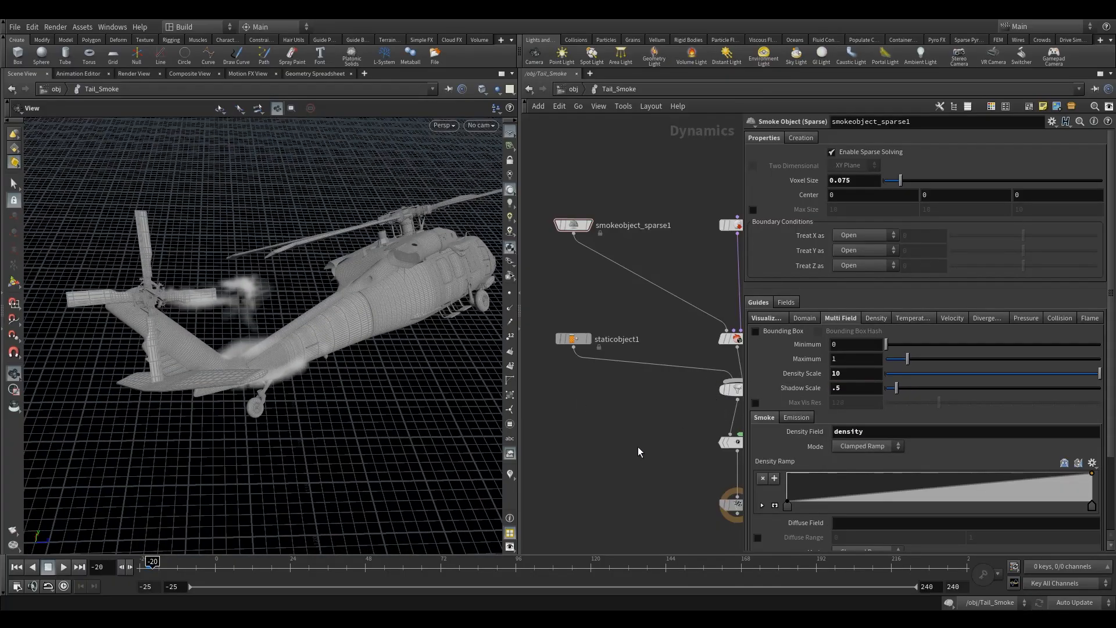
Step: Try a higher Shadow Scale on the smoke visualization and set it back to .5
mouse_move(281, 350)
mouse_down()
mouse_move(252, 366)
mouse_move(285, 340)
mouse_up()
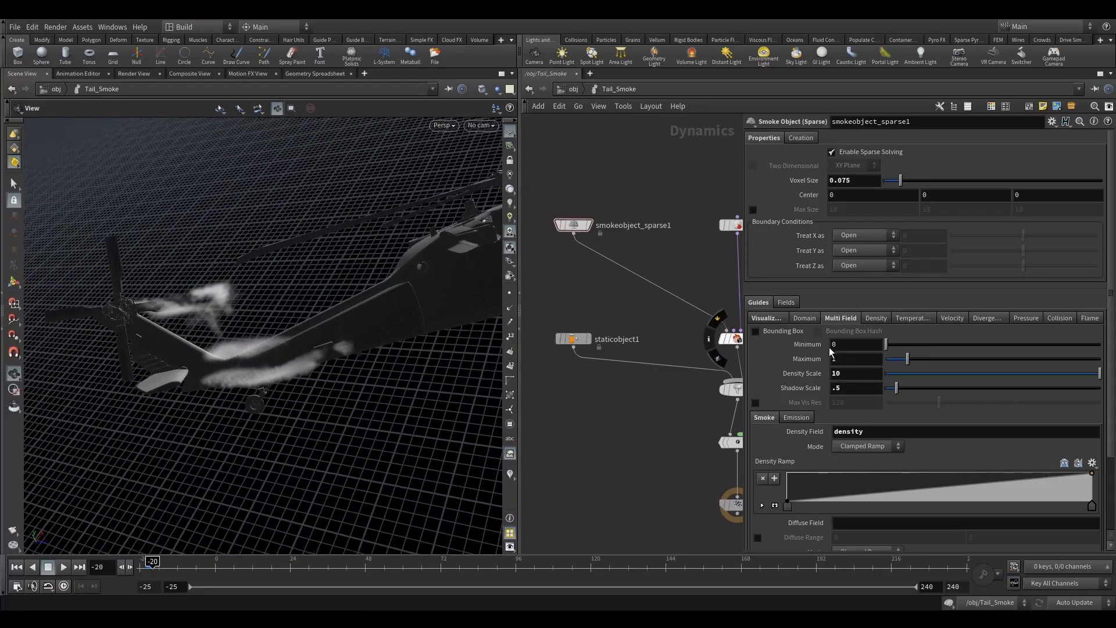
drag(898, 389, 928, 389)
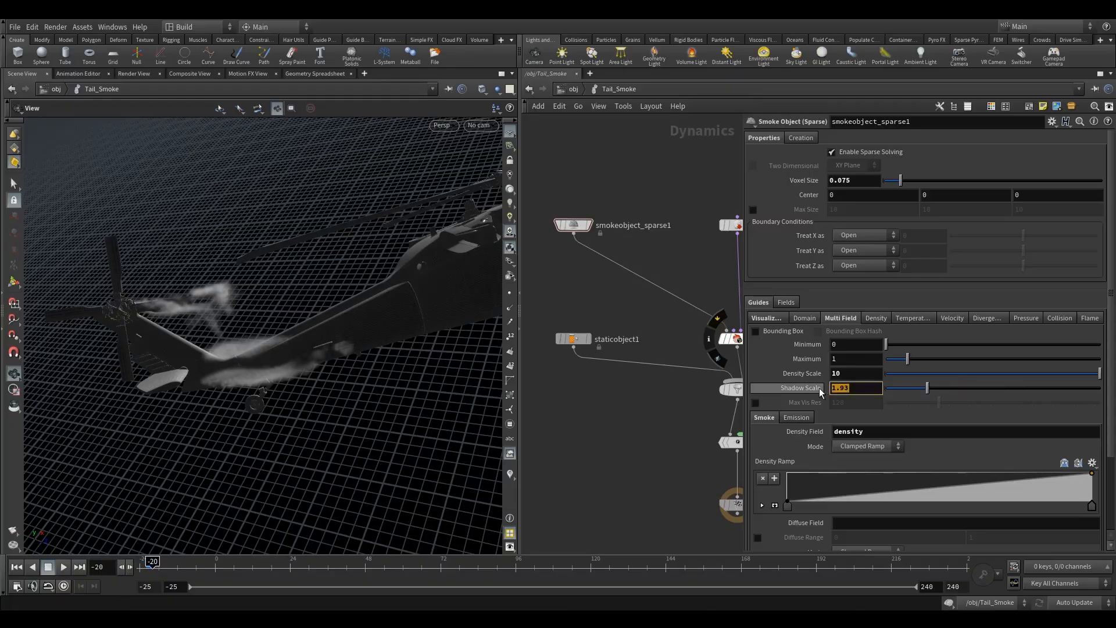
text(.5)
key(Return)
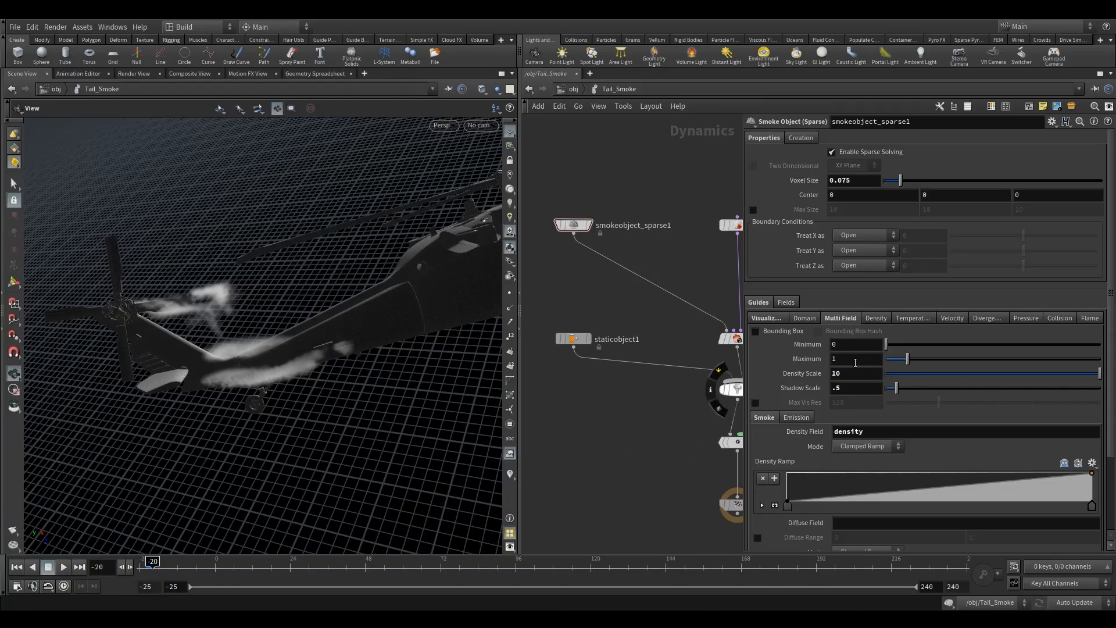
Step: Set the Multi Field visualization Maximum to 0.5
mouse_move(911, 364)
mouse_down()
mouse_move(887, 365)
mouse_move(937, 361)
mouse_move(902, 361)
mouse_up()
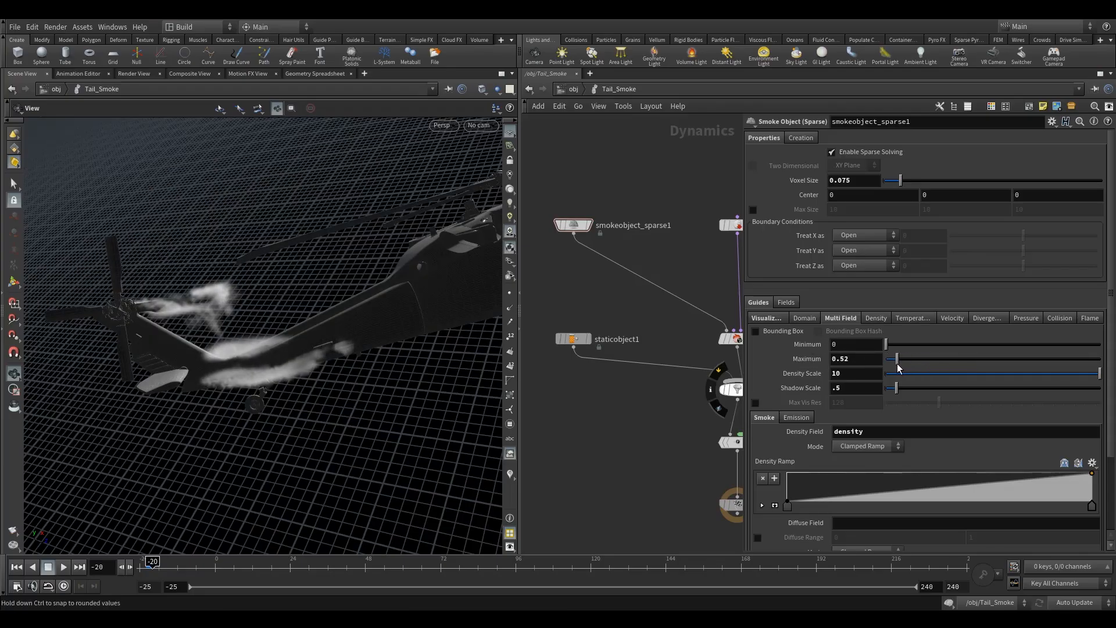
double_click(844, 360)
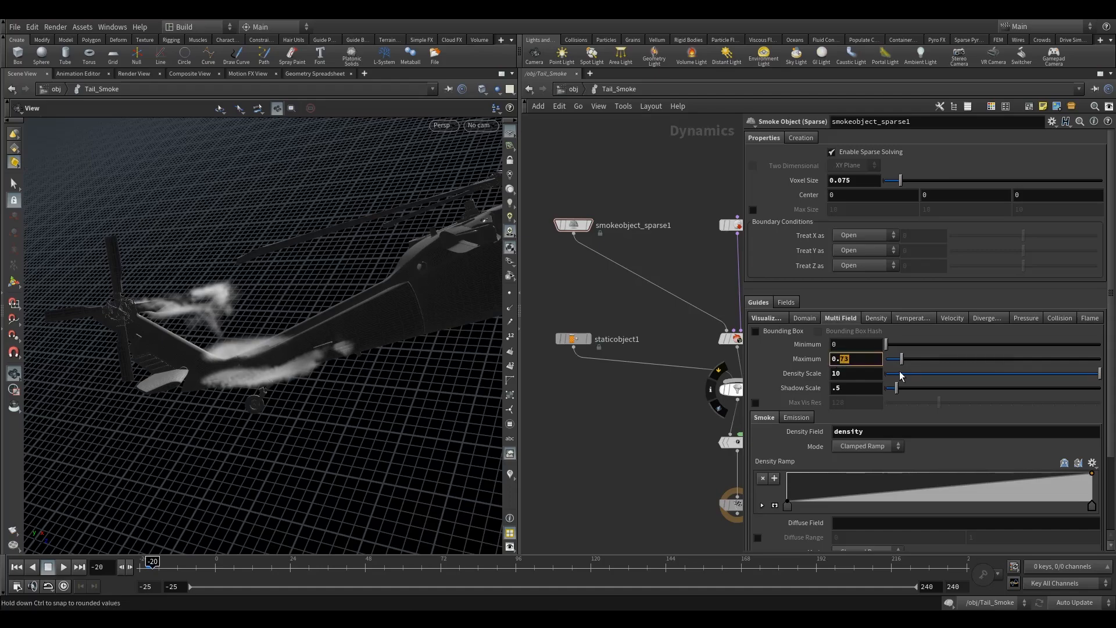
text(5)
key(Return)
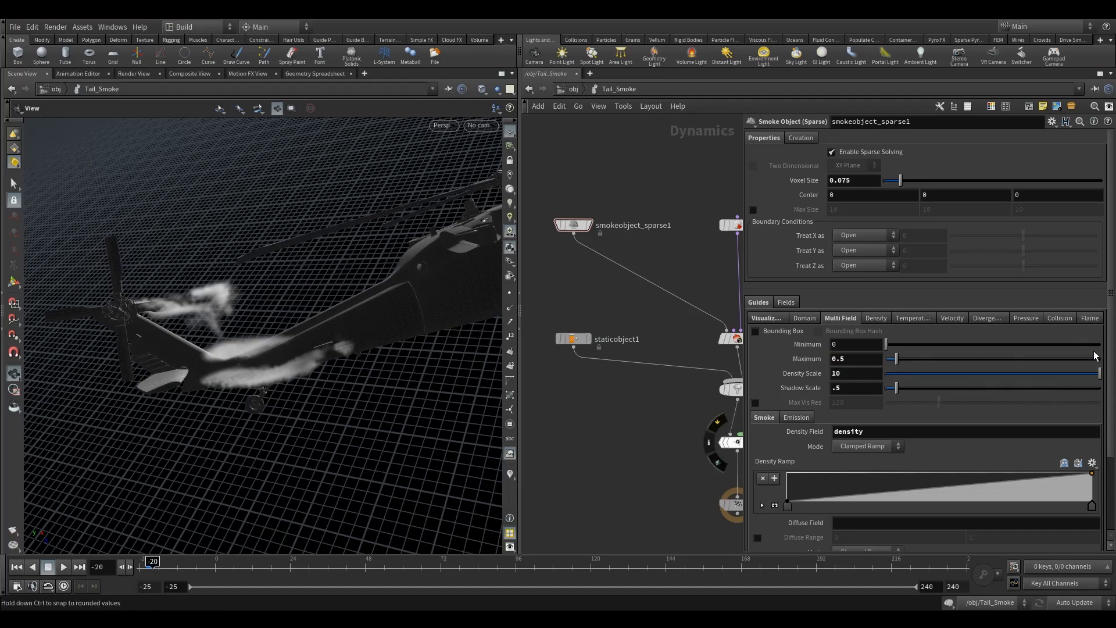
Step: Set the Multi Field Diffuse Field to density
scroll(1089, 348, down, 5)
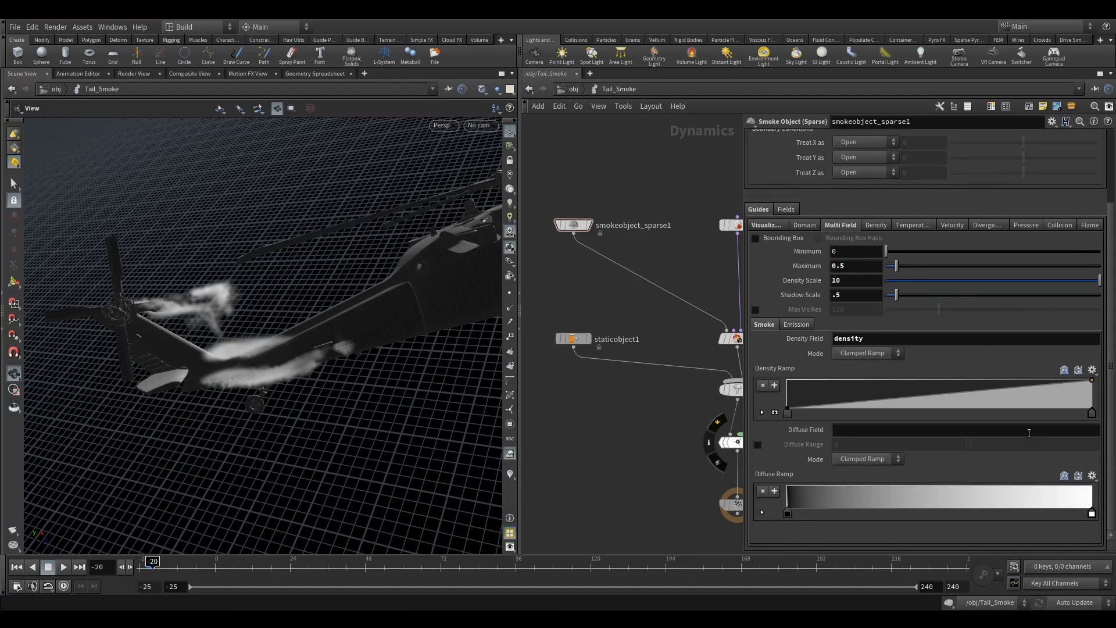
click(1022, 430)
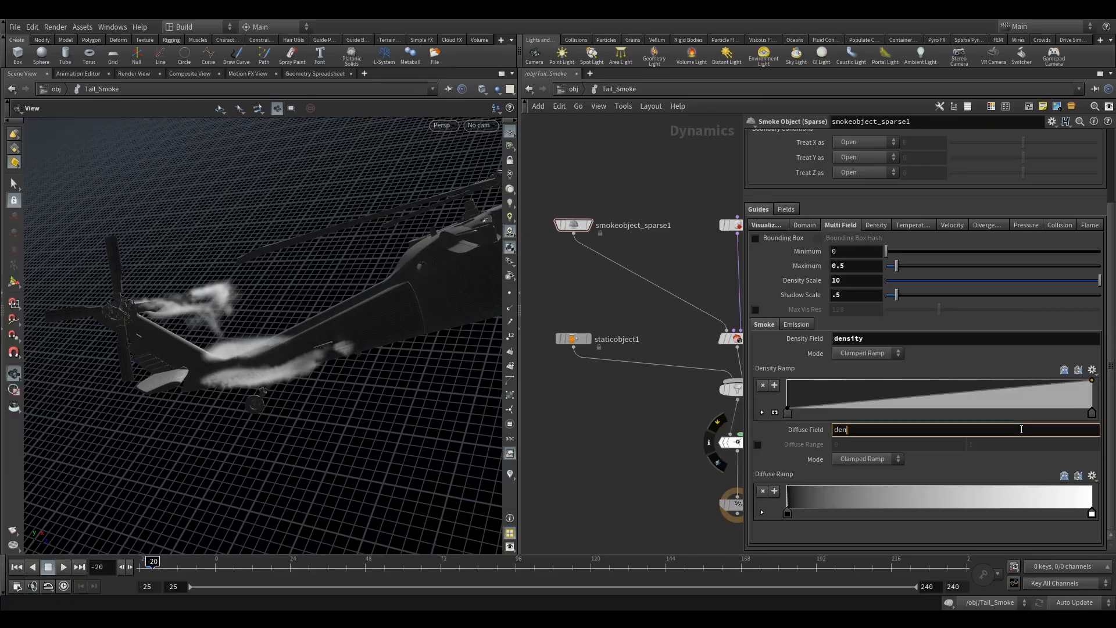
text(density)
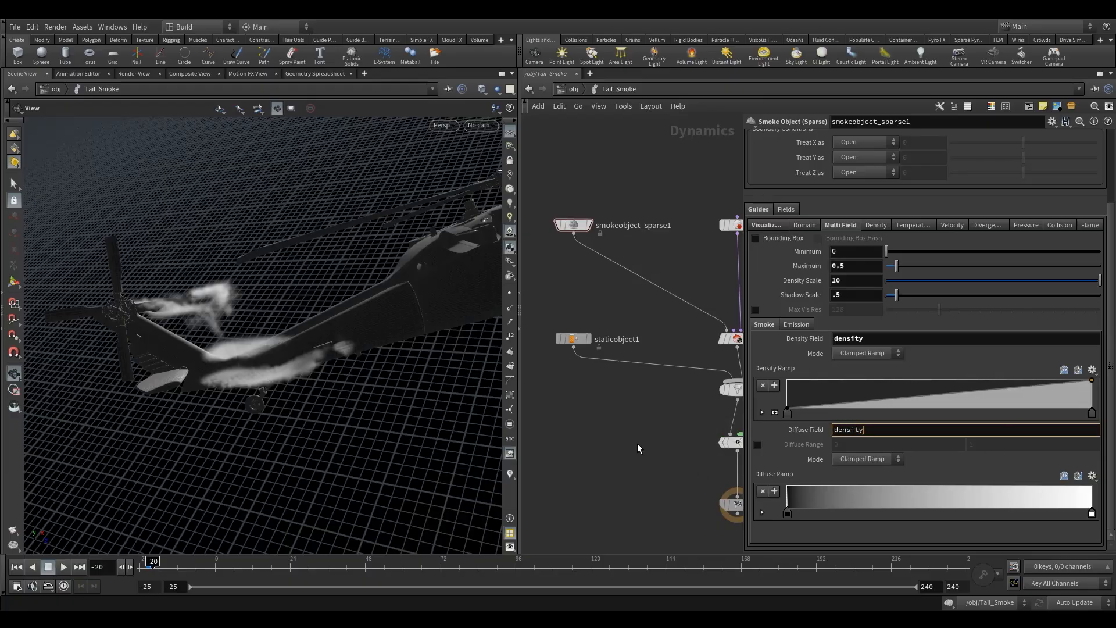
key(Return)
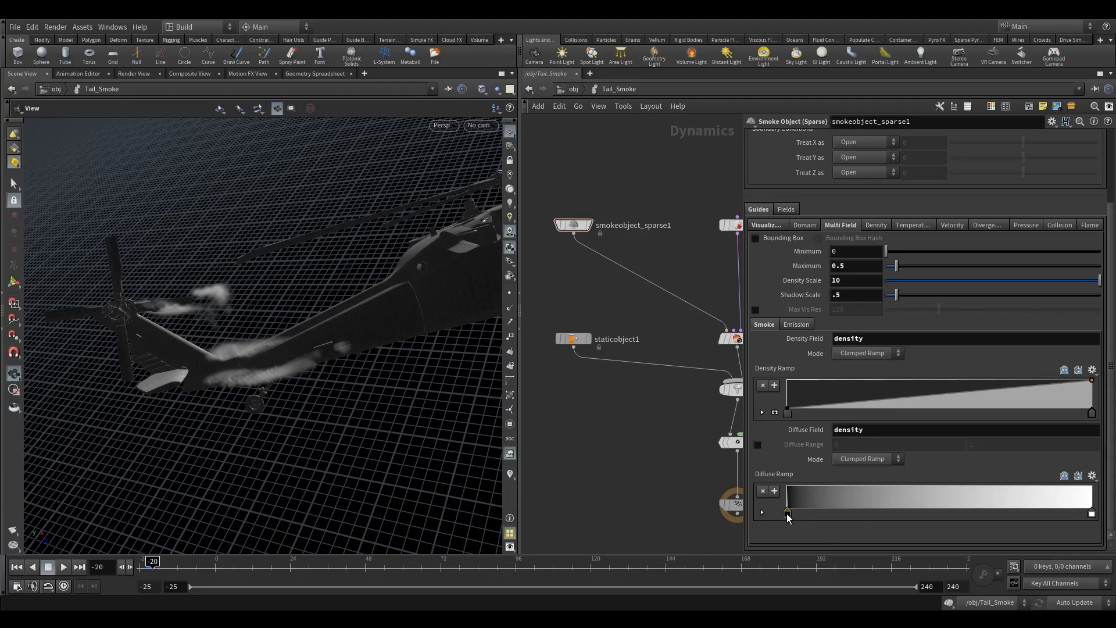
Step: Delete the white end point of the Diffuse Ramp, leaving a single point
click(763, 513)
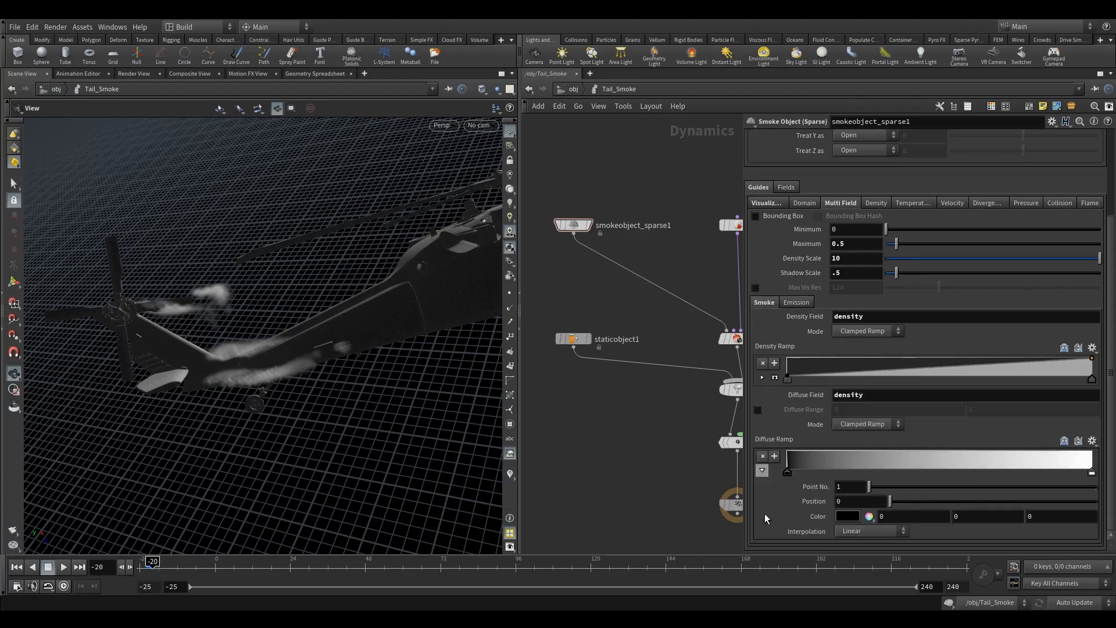
click(763, 471)
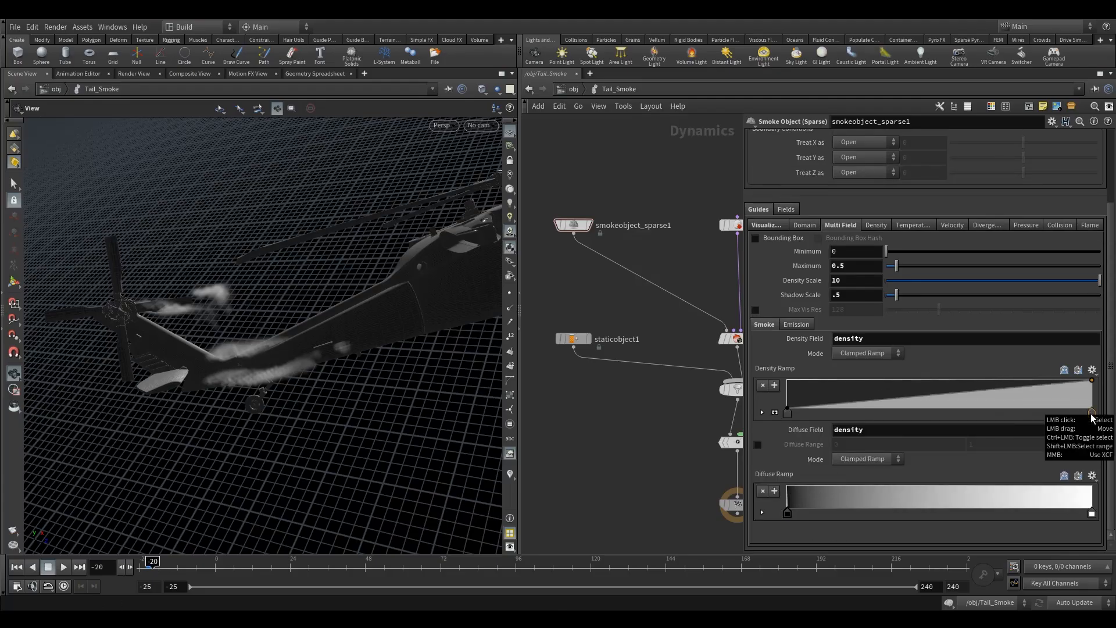
click(1092, 515)
key(Delete)
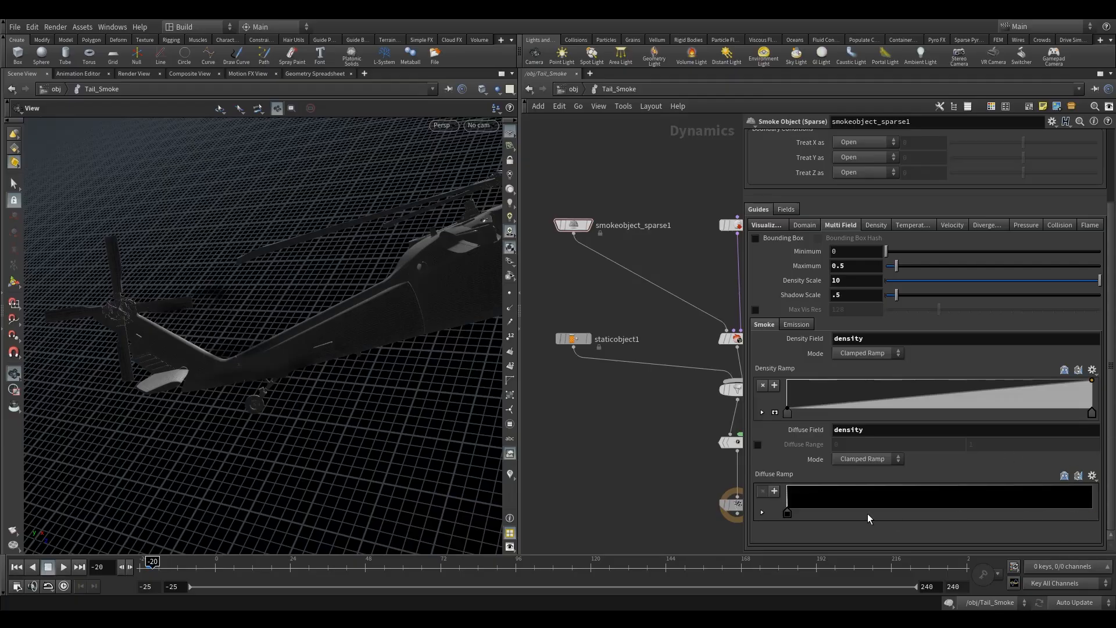
Step: Set the remaining Diffuse Ramp point's color to a dark grey of 0.025
click(763, 513)
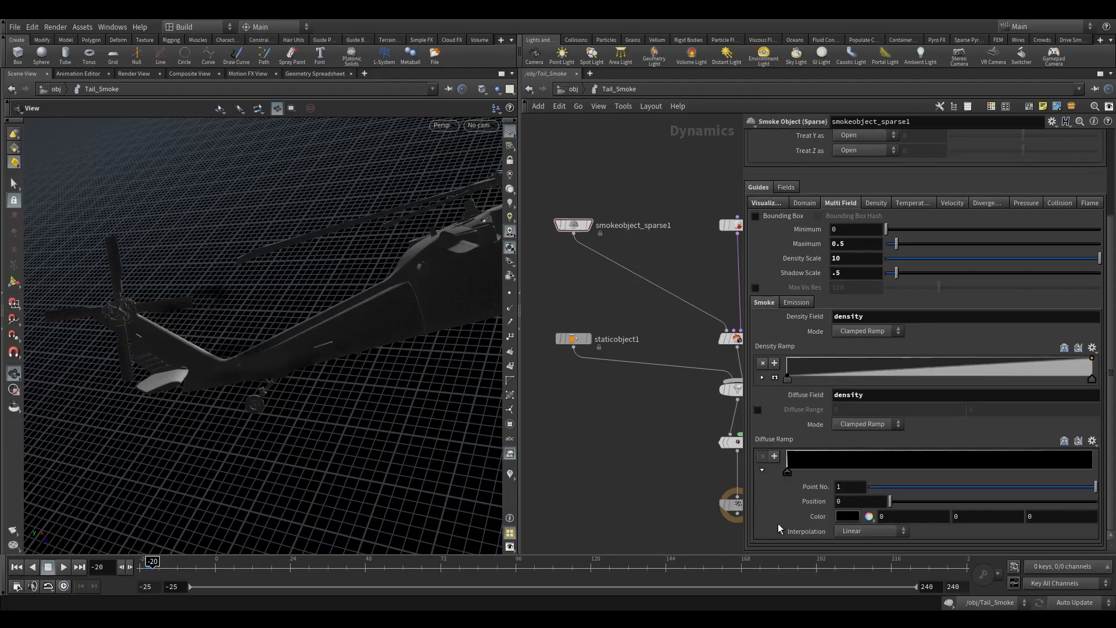
click(848, 516)
click(825, 458)
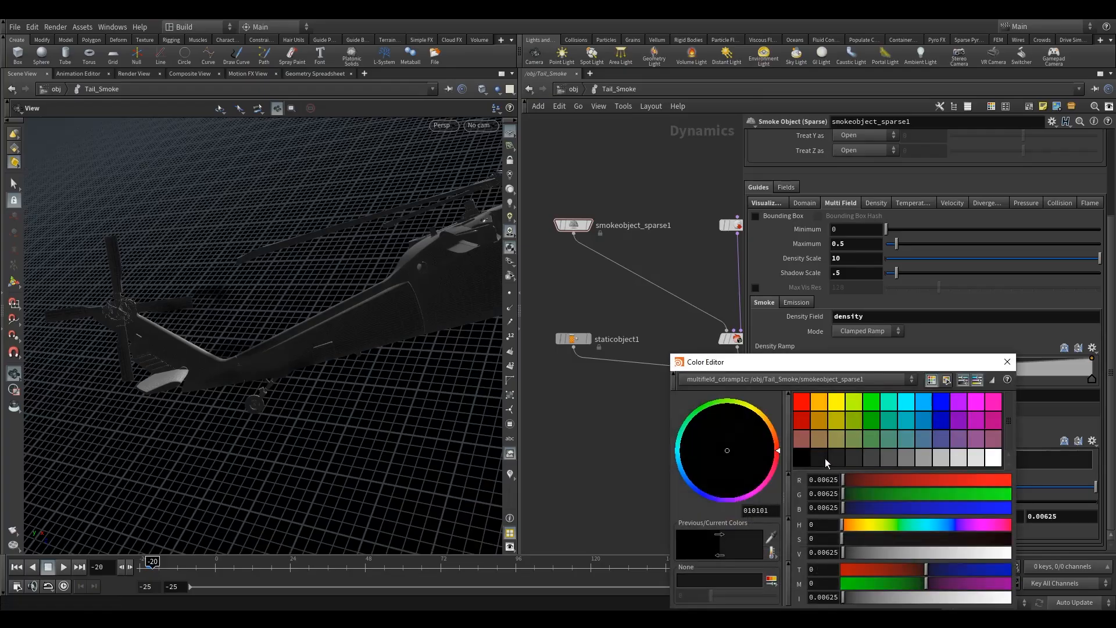
click(837, 460)
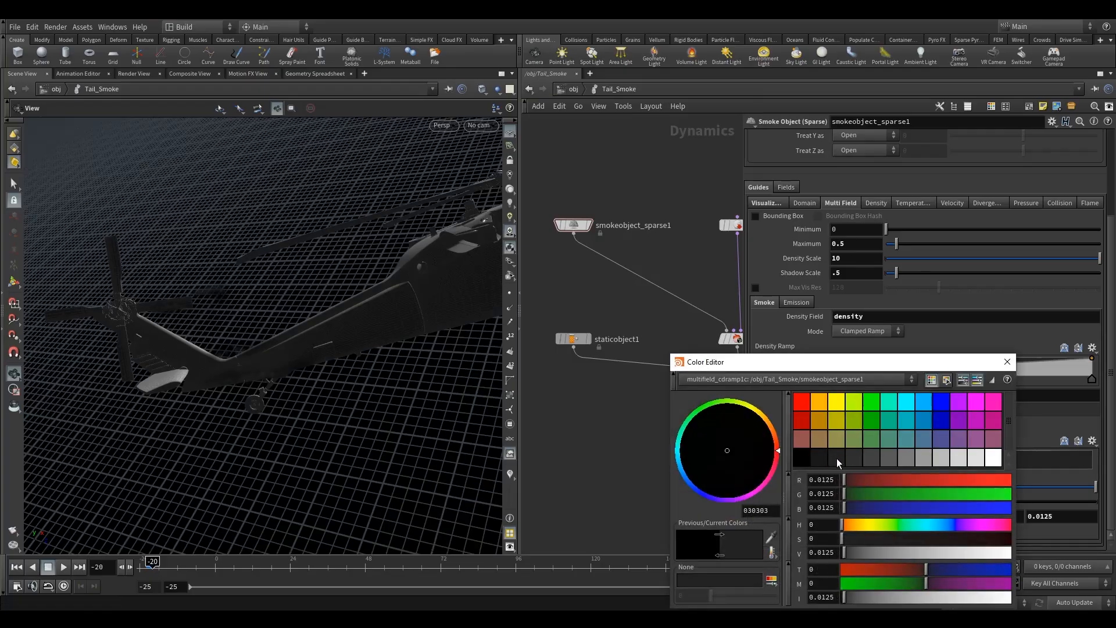
click(850, 455)
click(1008, 361)
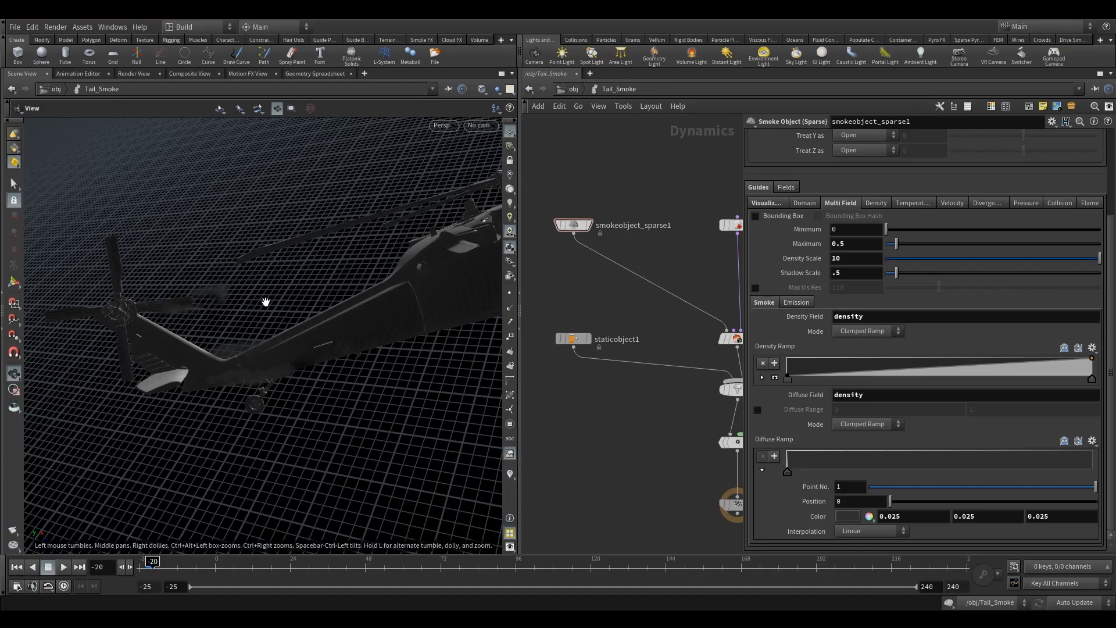
Step: Return to the object level and select the Tail_Smoke DOP network
drag(225, 327, 261, 344)
scroll(567, 280, down, 5)
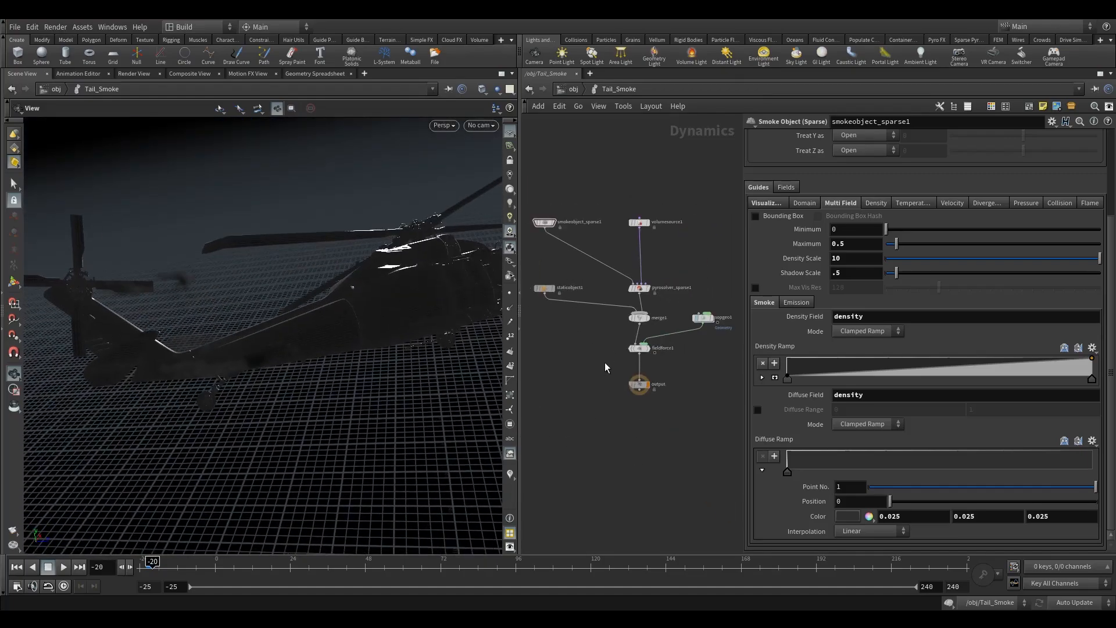
click(639, 384)
middle_drag(663, 372, 687, 382)
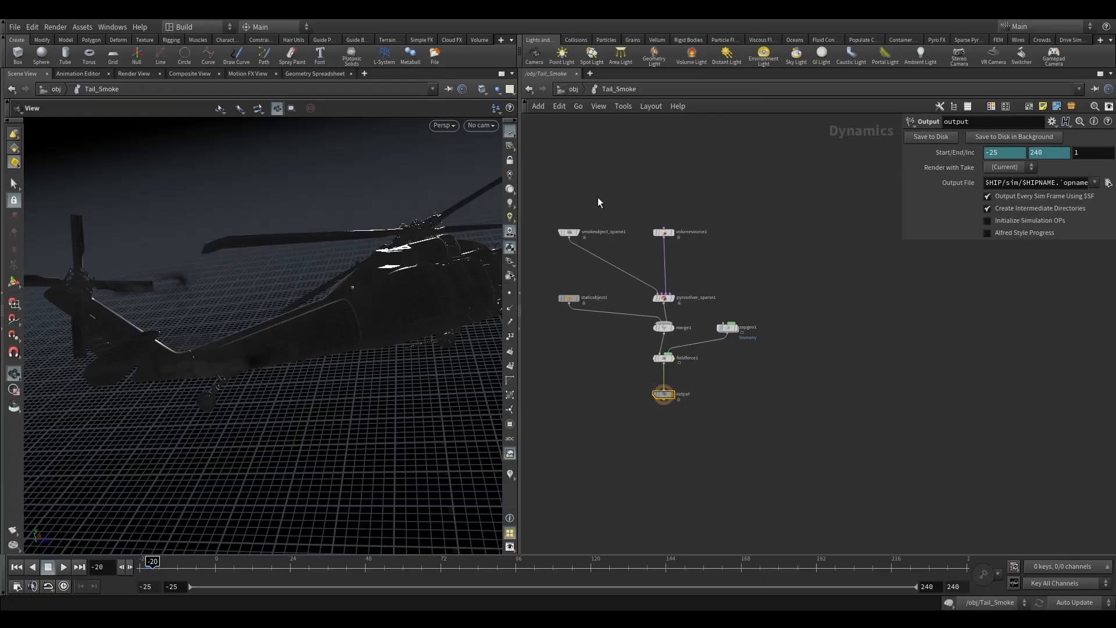
middle_drag(597, 180, 628, 201)
click(610, 229)
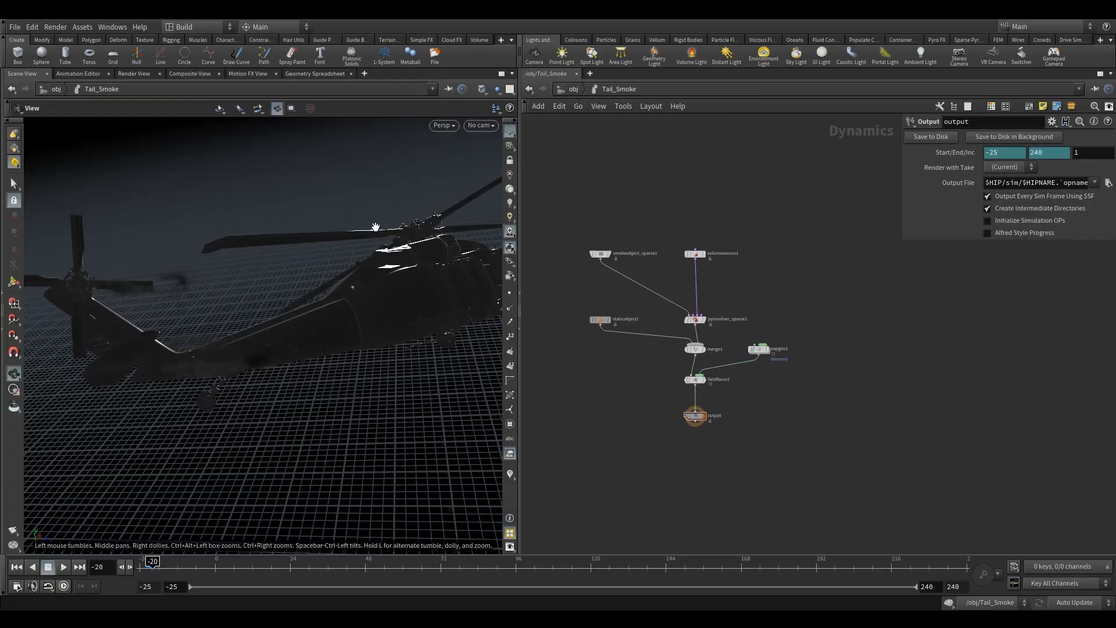
drag(655, 382, 766, 457)
click(572, 88)
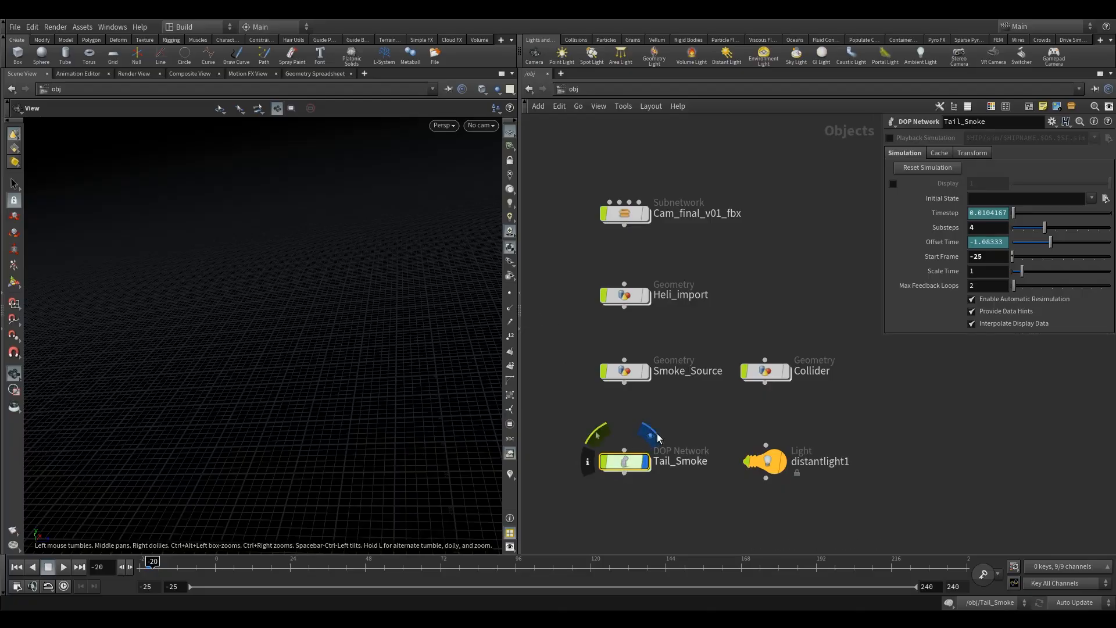
click(644, 461)
drag(441, 319, 383, 355)
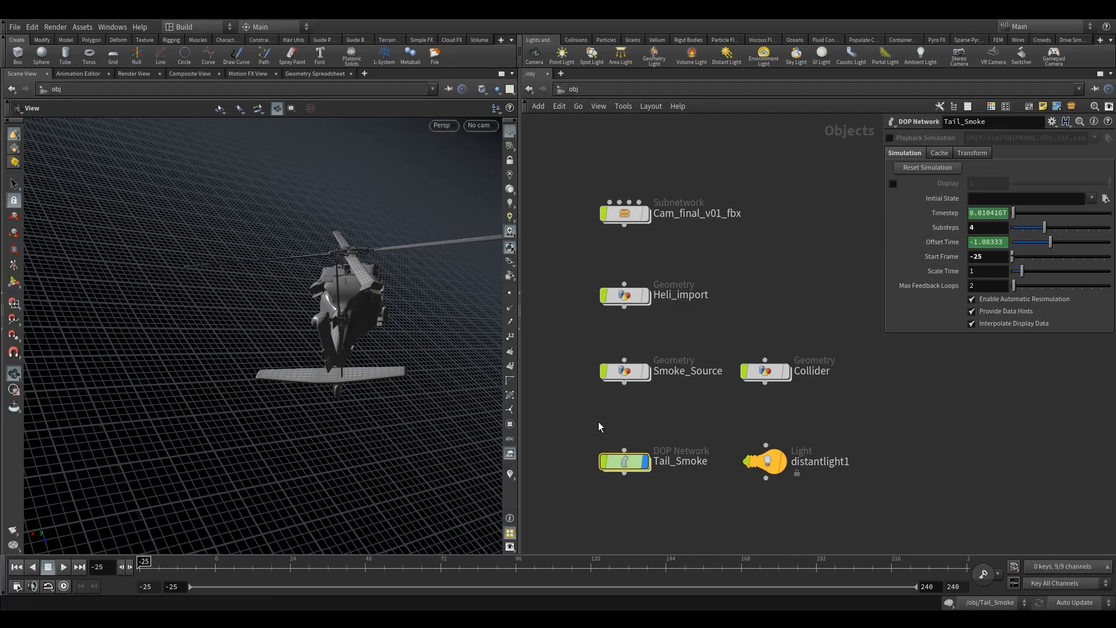
Step: Look through Camera2 in the viewport
click(486, 127)
click(514, 180)
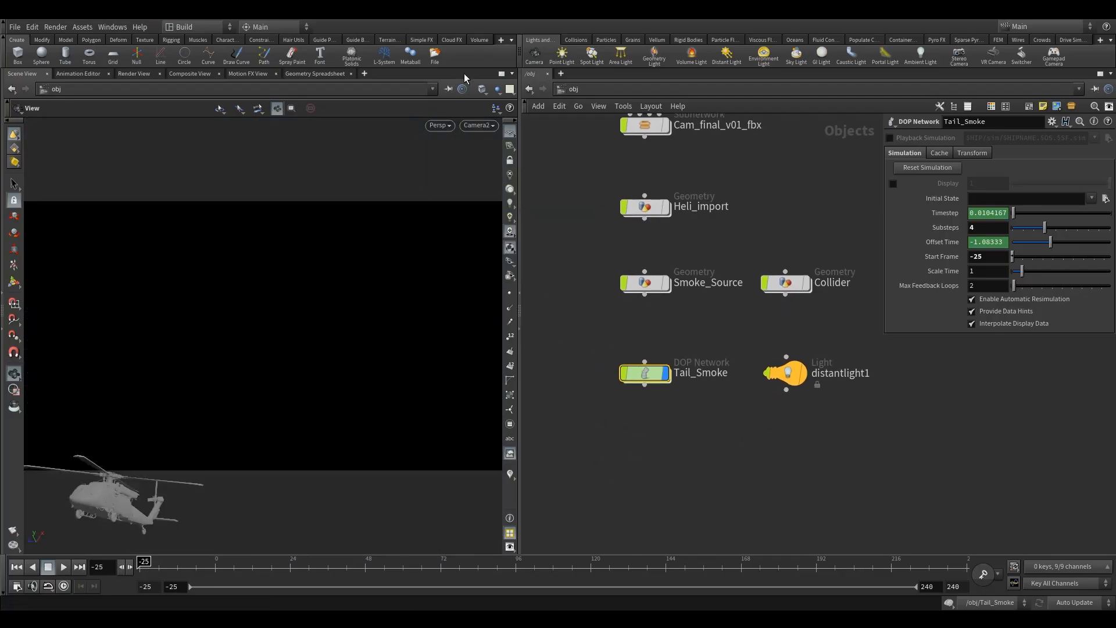
click(482, 89)
click(521, 196)
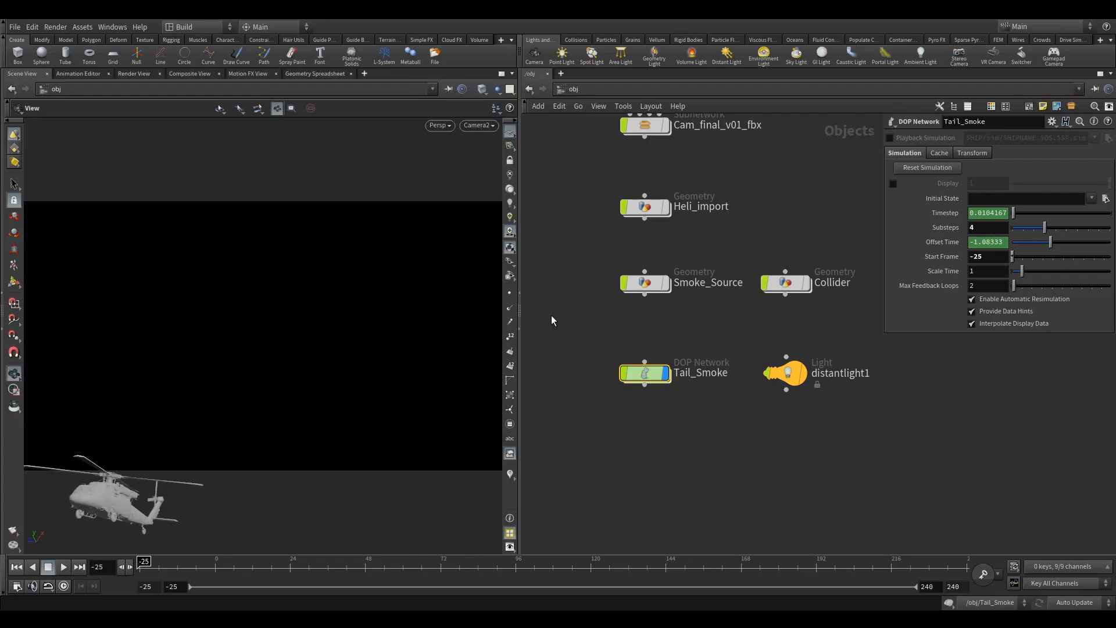
click(676, 463)
middle_drag(698, 460, 681, 480)
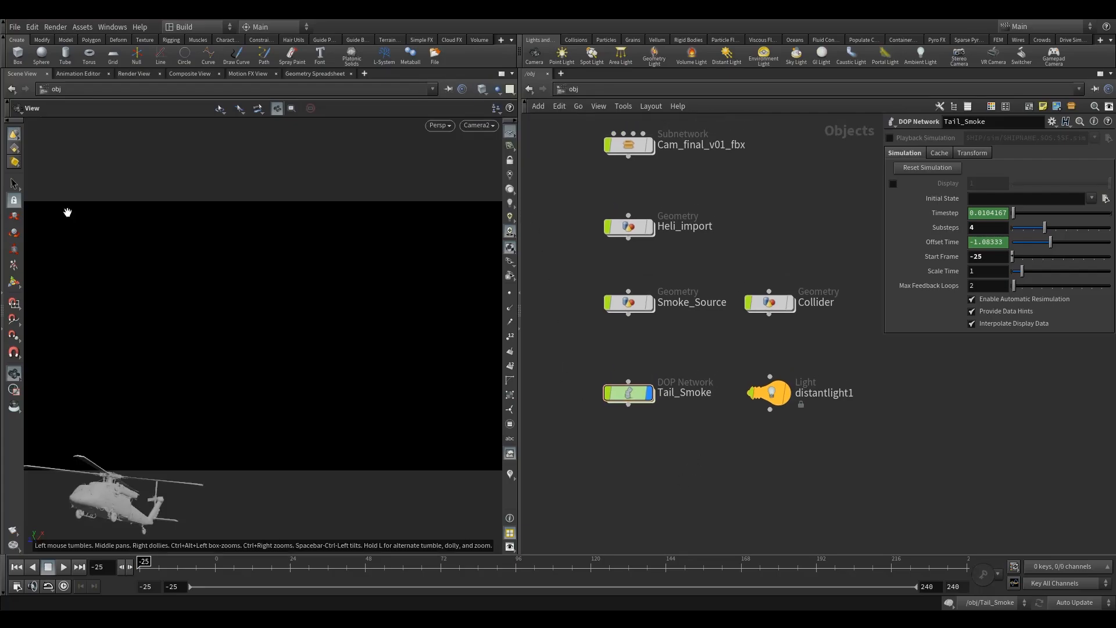
Step: Save the scene file
click(14, 27)
click(33, 83)
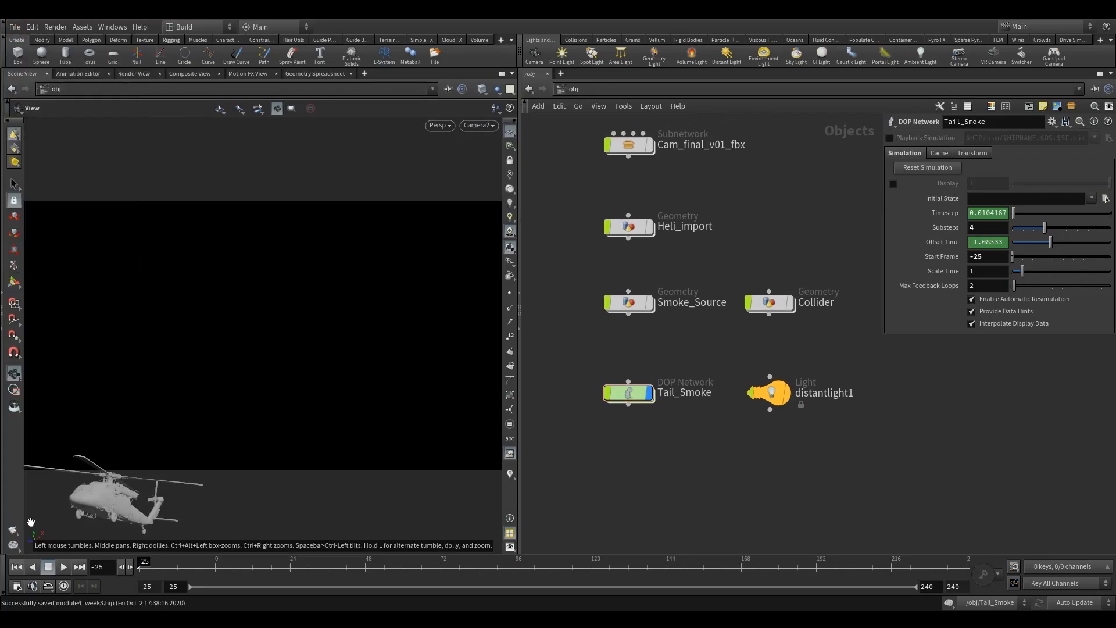
Step: Maximize the viewport and render a flipbook of frames -25 to 180 with new settings
click(501, 73)
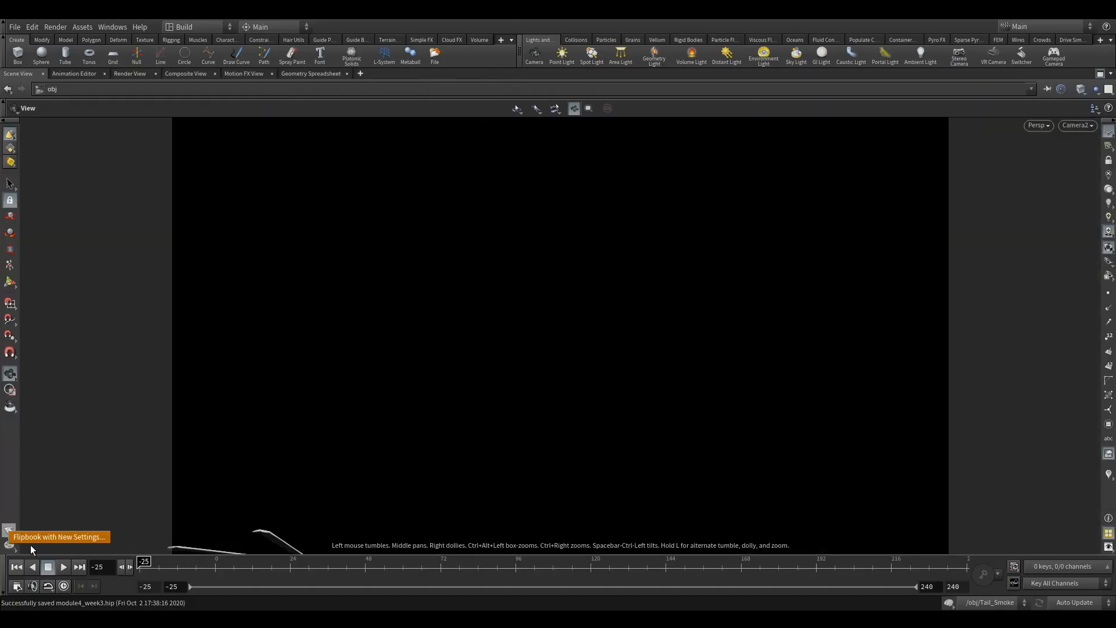
click(9, 530)
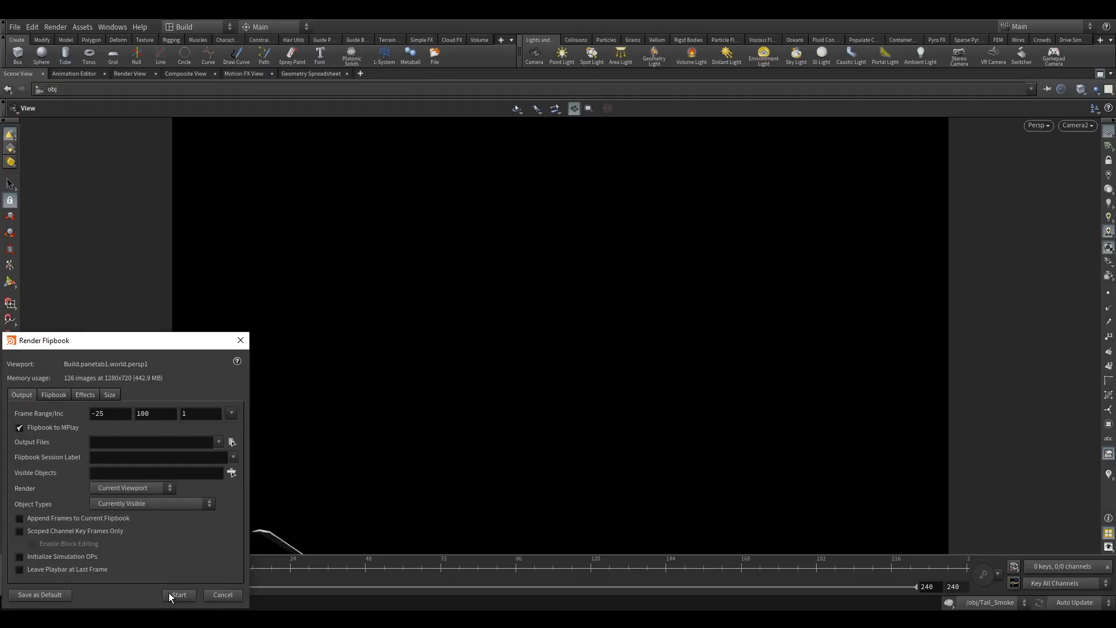
click(180, 595)
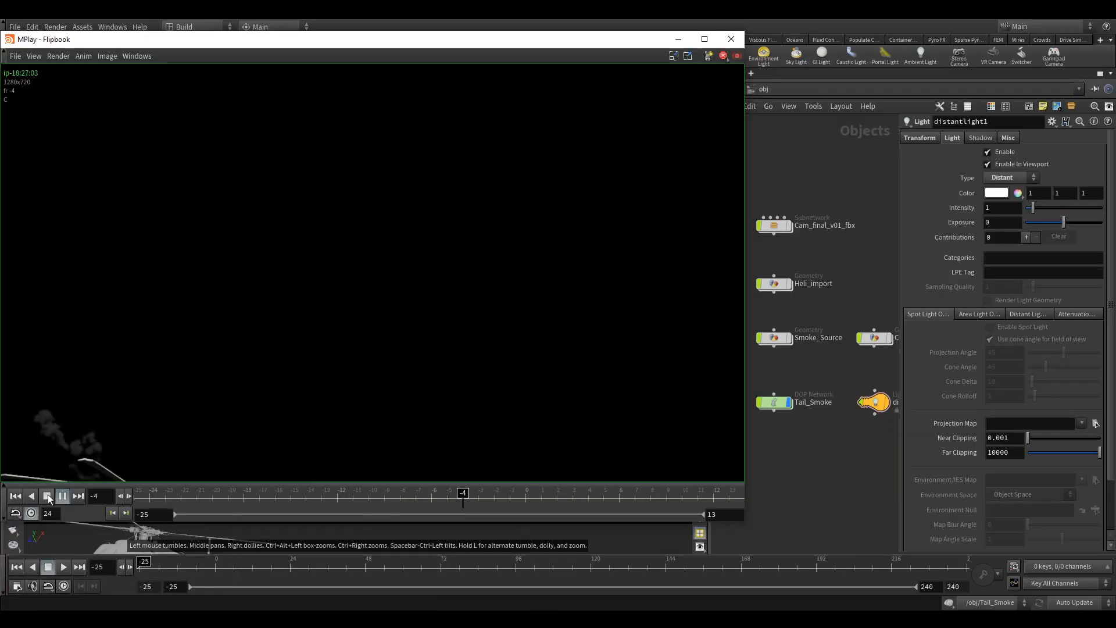
Step: Play and scrub through the rendered flipbook, then close the flipbook window
click(63, 496)
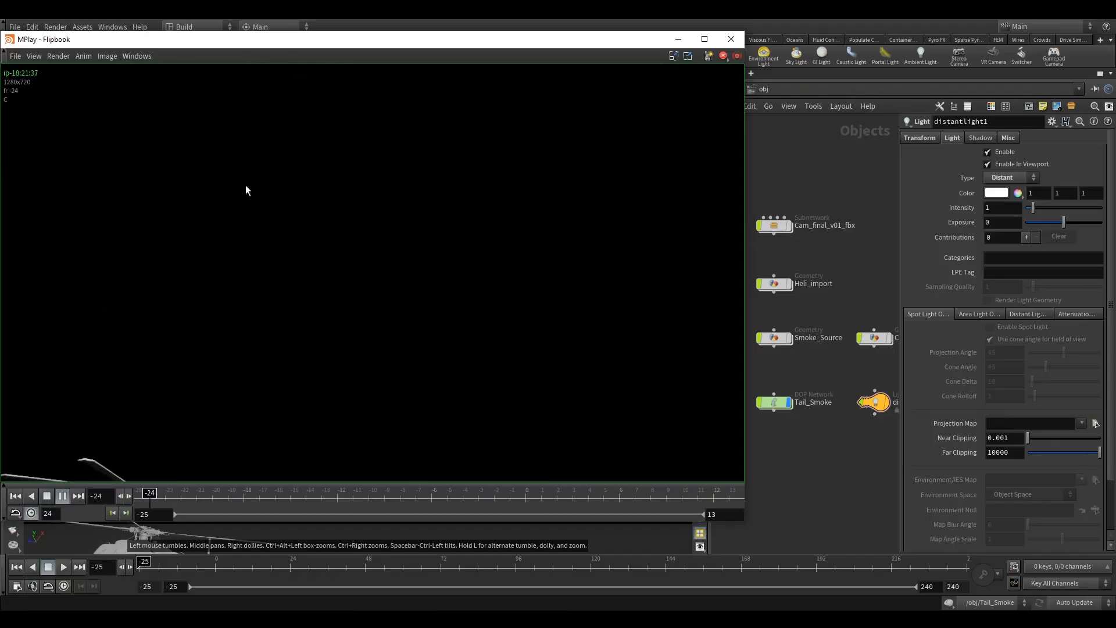
click(47, 497)
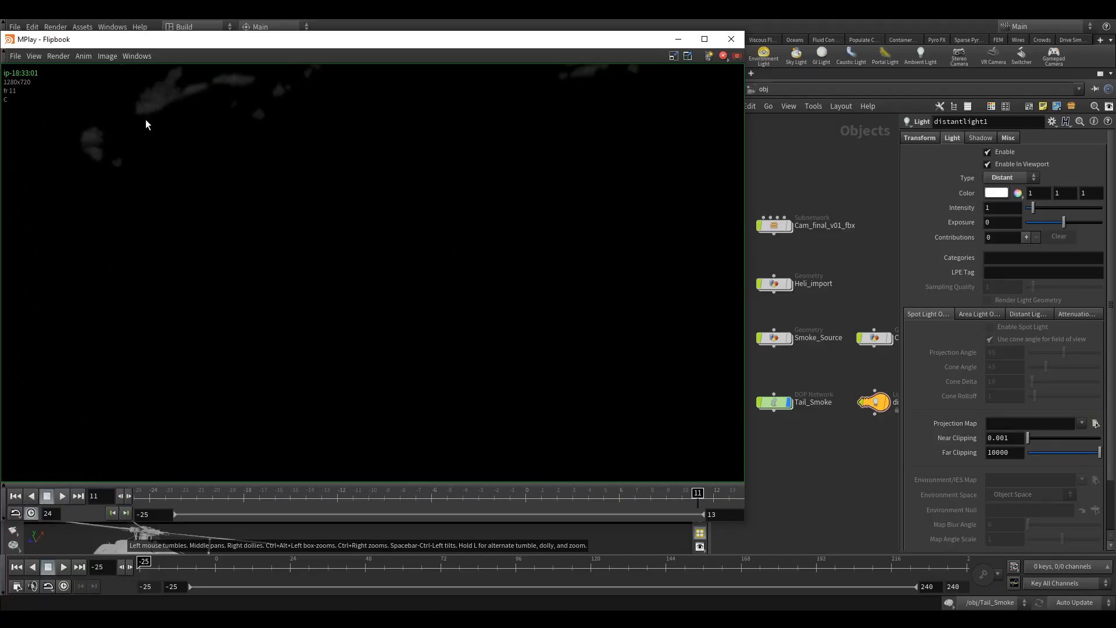
drag(699, 496, 561, 496)
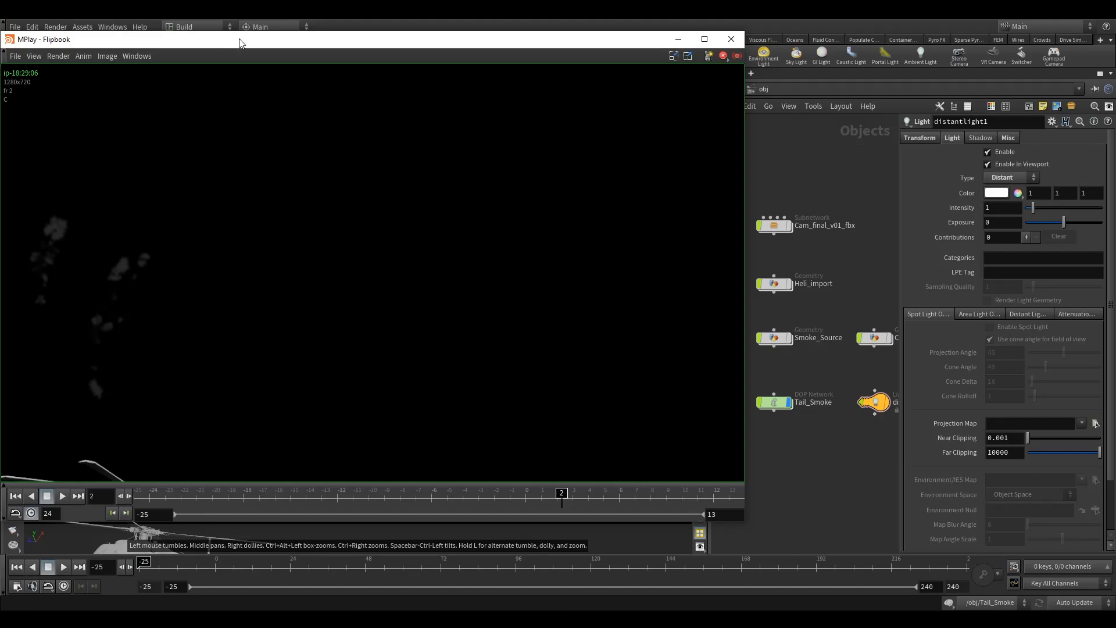
drag(239, 43, 332, 55)
mouse_move(673, 492)
mouse_down()
mouse_move(654, 493)
mouse_move(716, 491)
mouse_move(522, 492)
mouse_move(626, 491)
mouse_move(566, 492)
mouse_up()
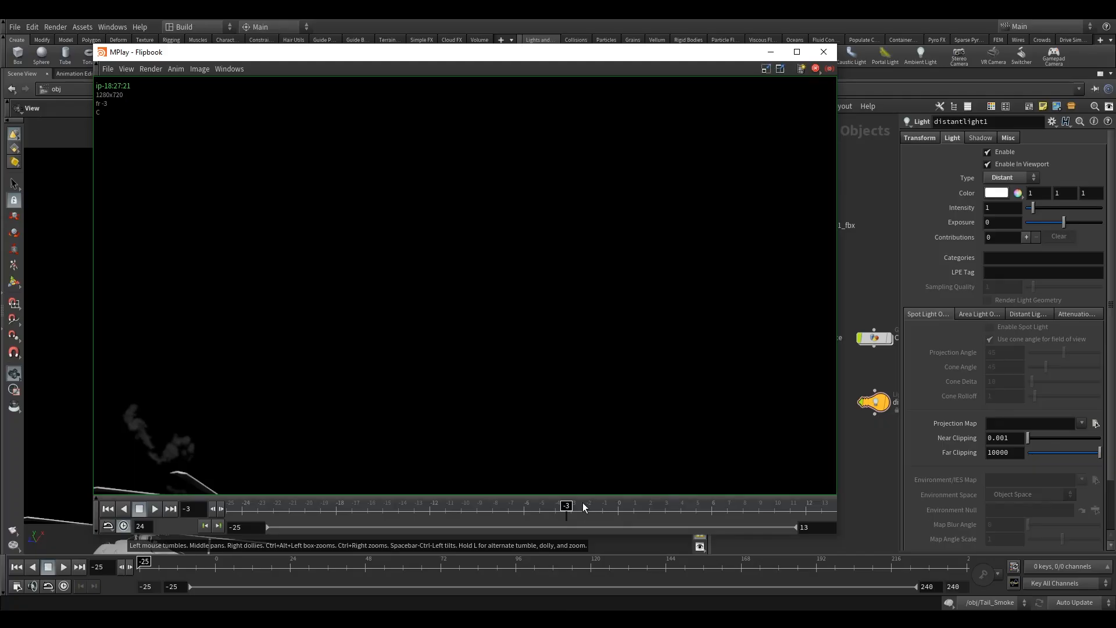
click(655, 508)
click(823, 52)
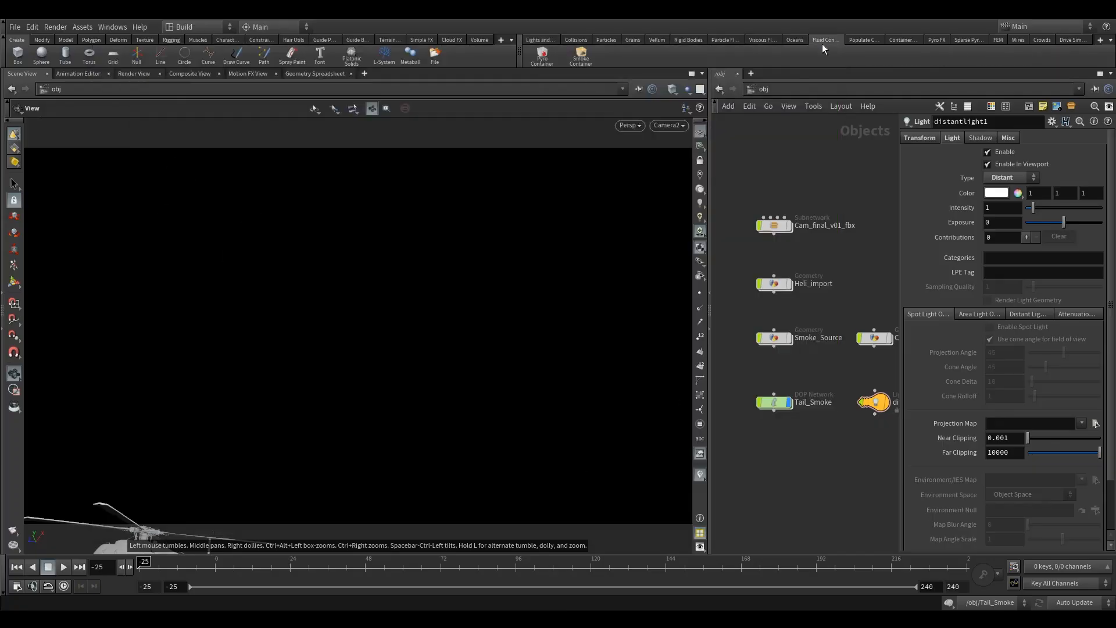
Step: Open the Tail_Smoke network and review the smoke object's density and diffuse ramp settings, then return to object level
click(779, 403)
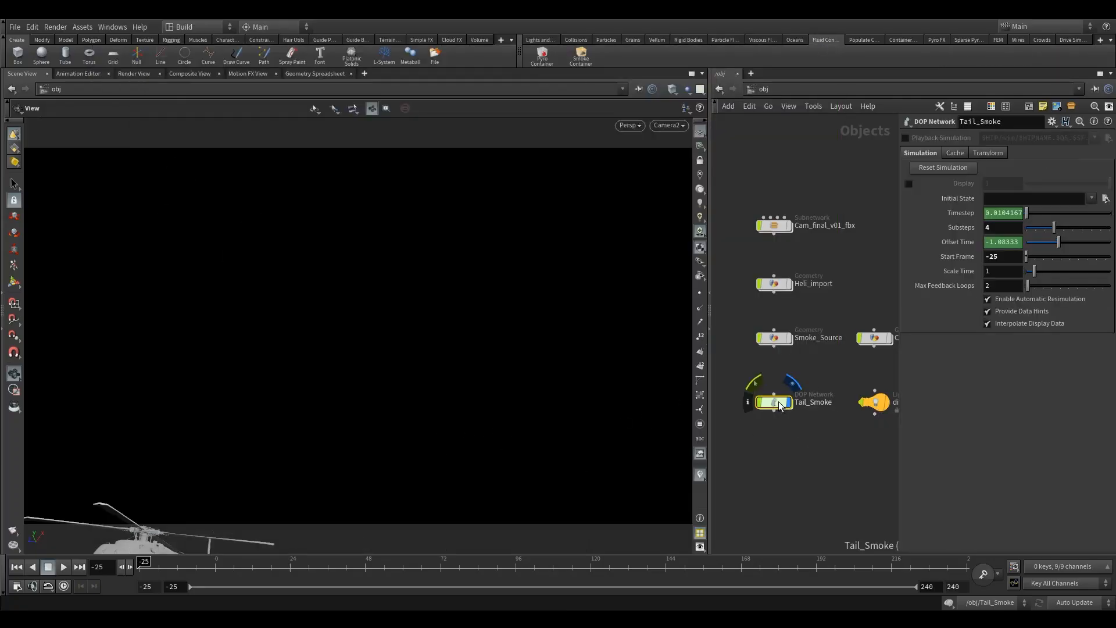
double_click(777, 400)
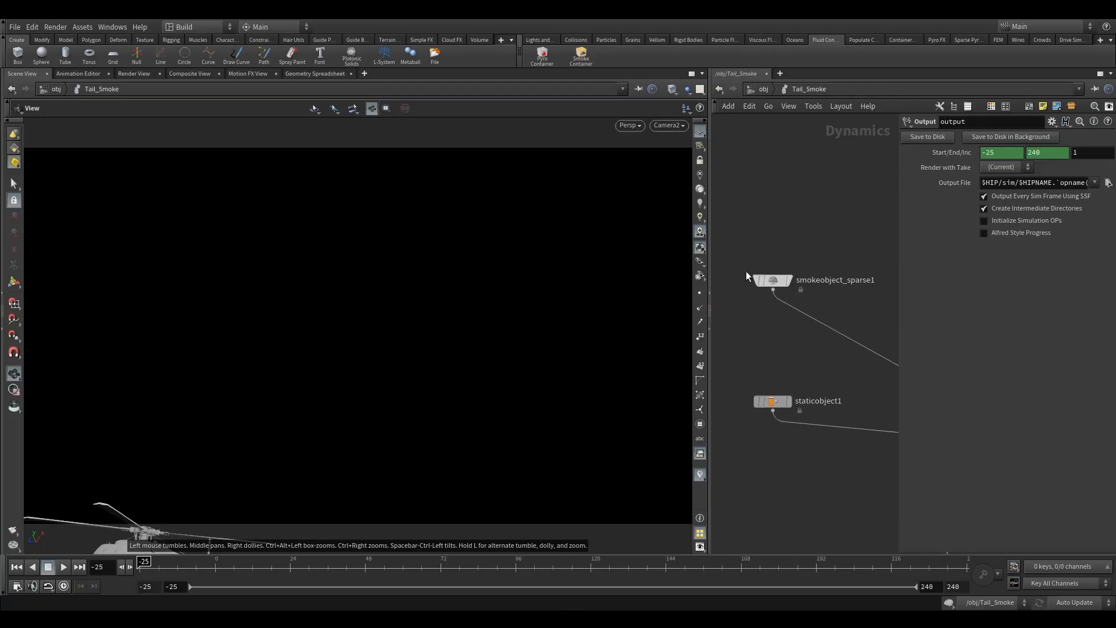
click(759, 283)
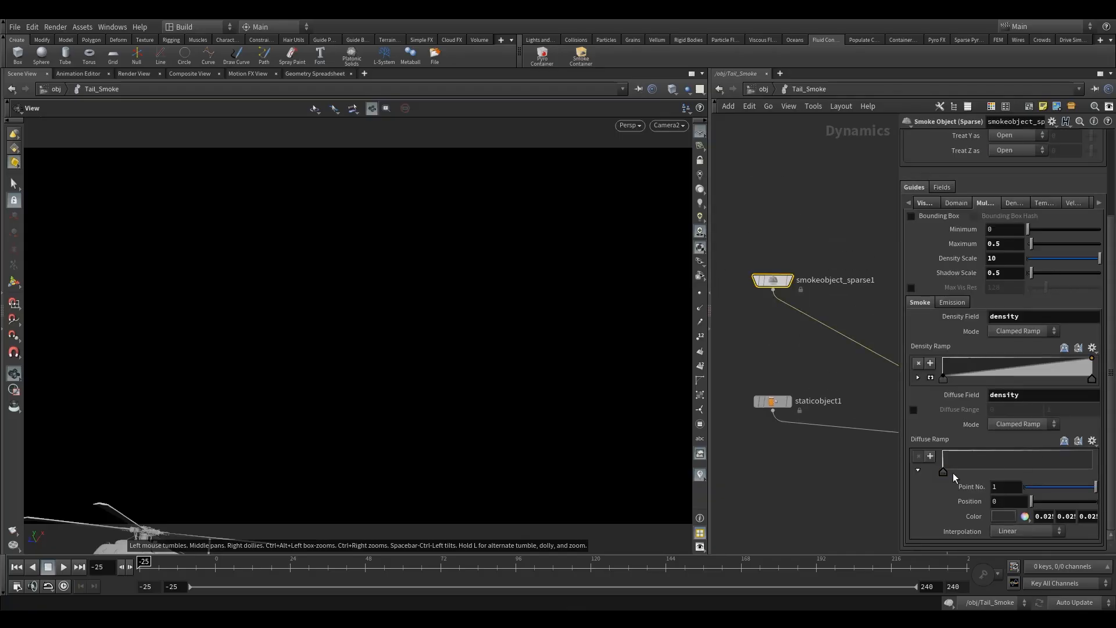
click(995, 517)
click(1090, 459)
click(1103, 361)
click(764, 88)
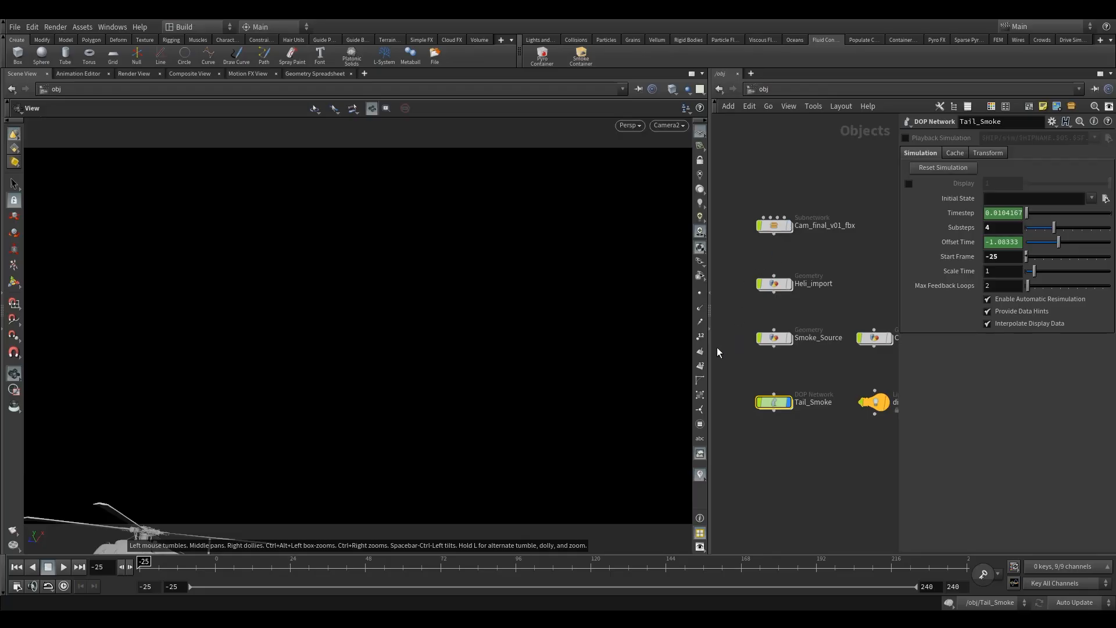
Step: Enter the Smoke_Source network and set the display to the pointvelocity1 node
drag(710, 317, 649, 330)
double_click(649, 331)
scroll(644, 416, up, 3)
click(691, 398)
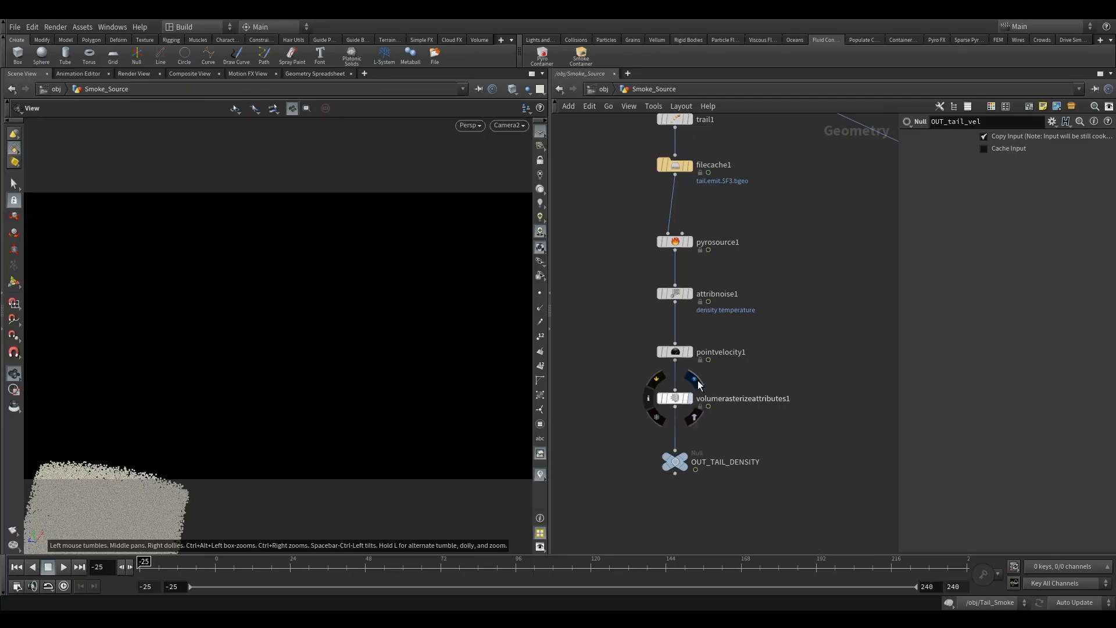
click(687, 356)
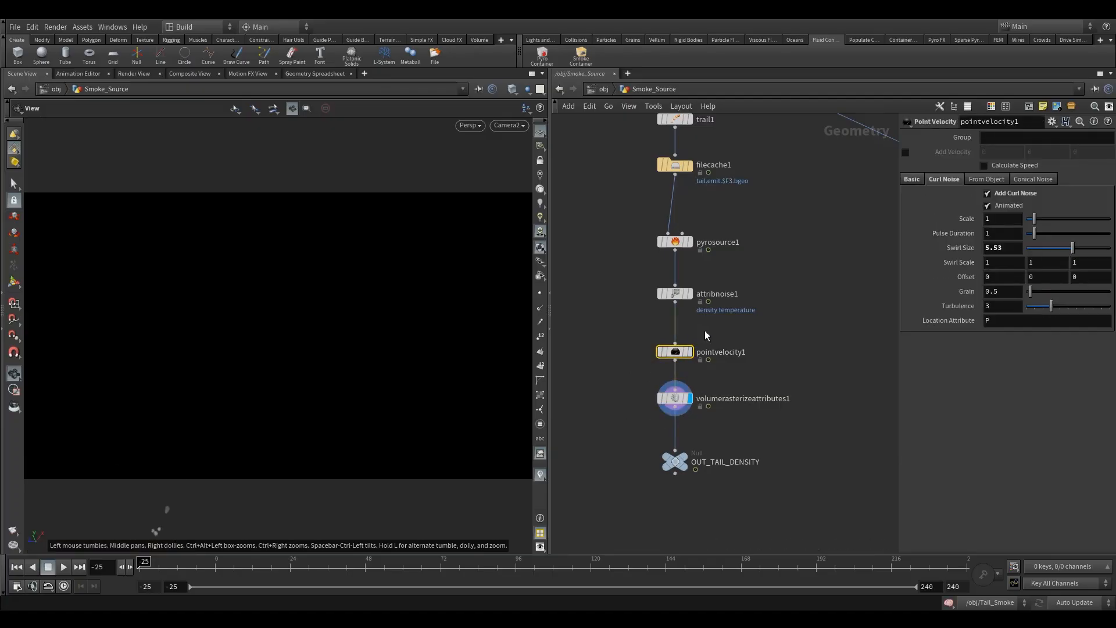
click(689, 352)
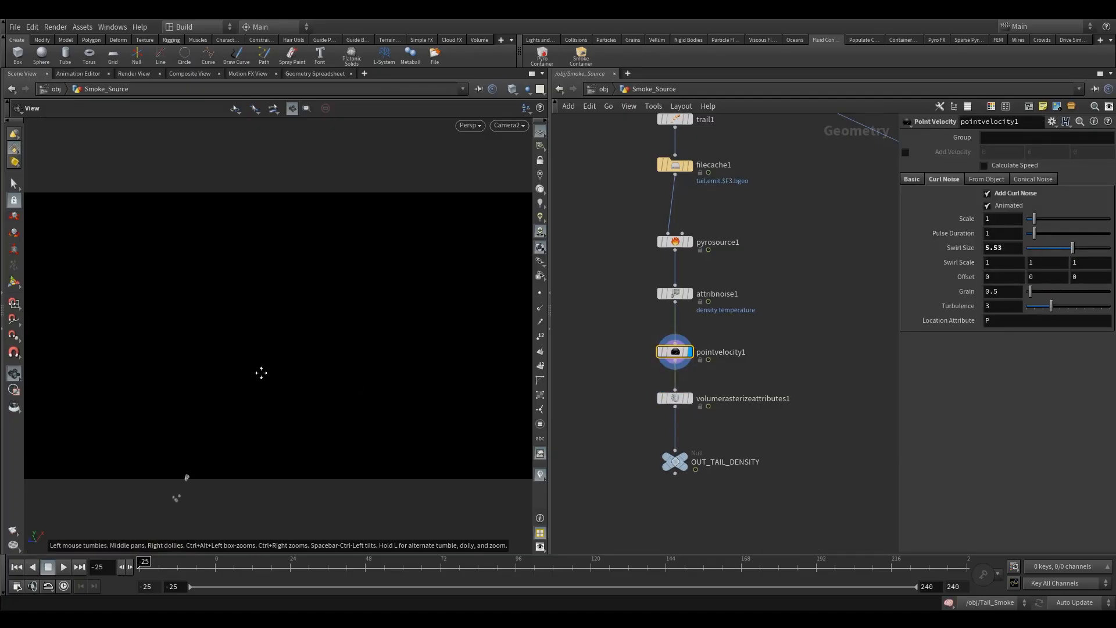
Step: Enable the v visualizer to show point velocities in the viewport
middle_drag(239, 404, 305, 311)
drag(305, 311, 219, 319)
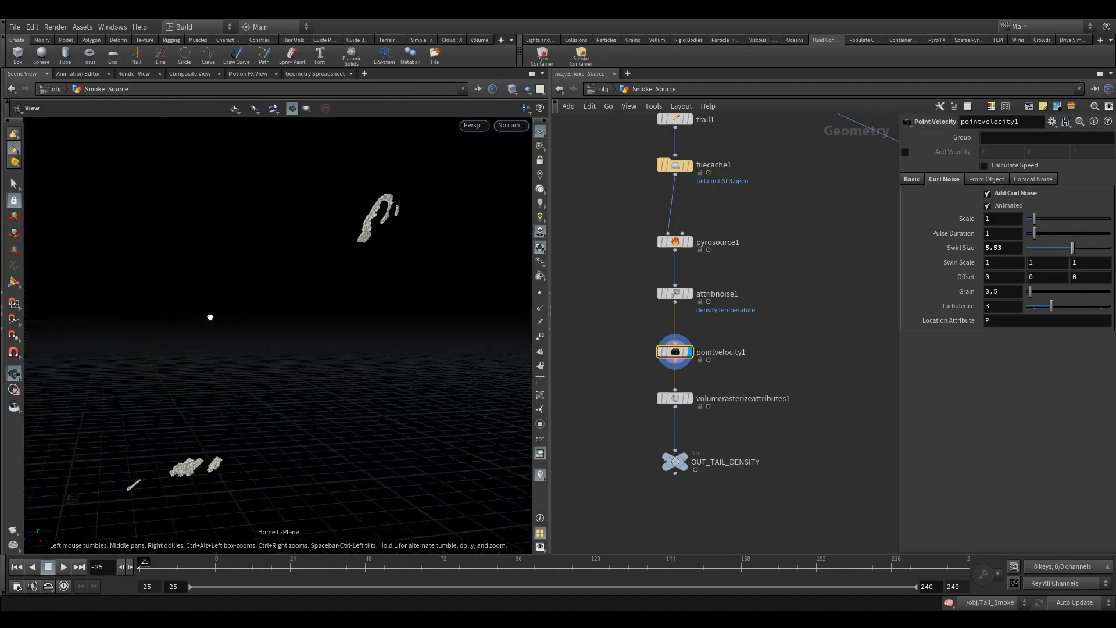
click(539, 475)
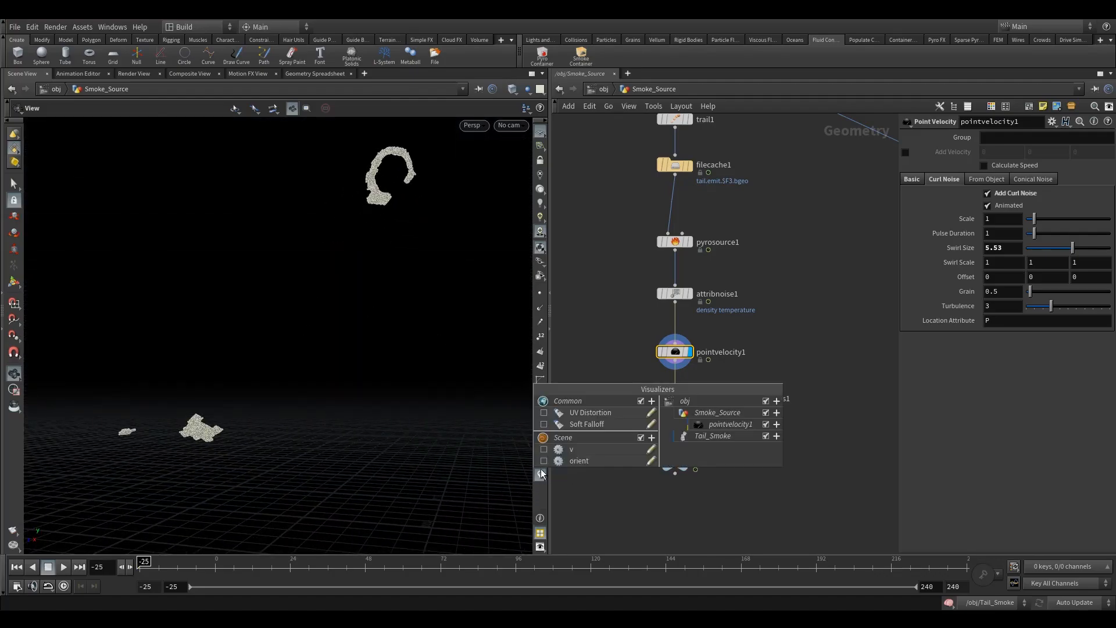
click(538, 448)
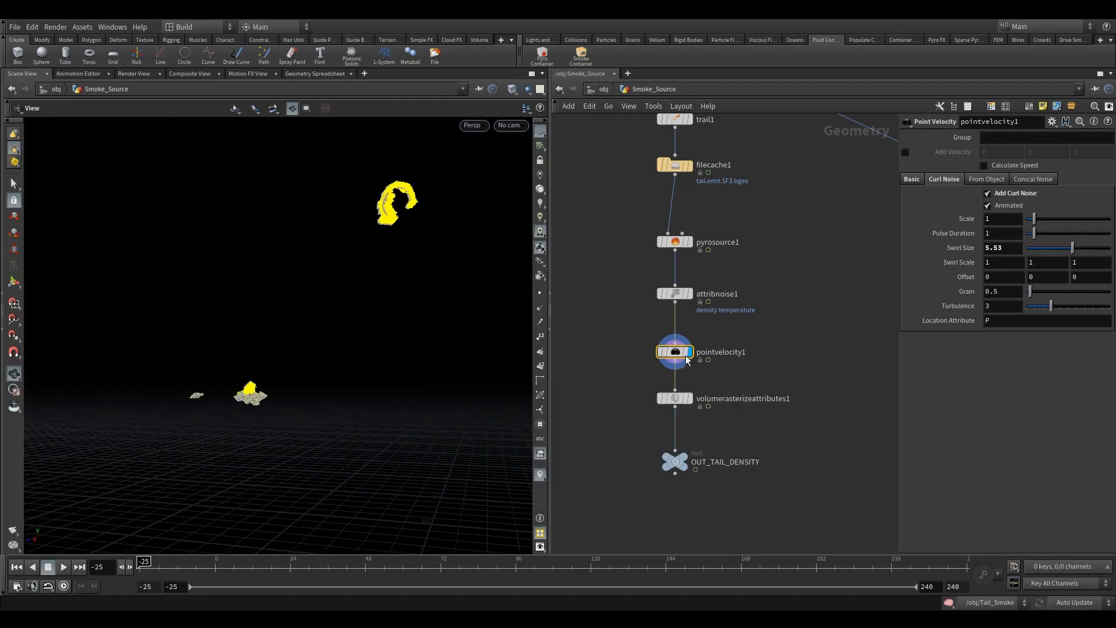
Step: Set the point velocity's Basic Scale to 10
click(911, 179)
click(1007, 240)
text(0)
key(Return)
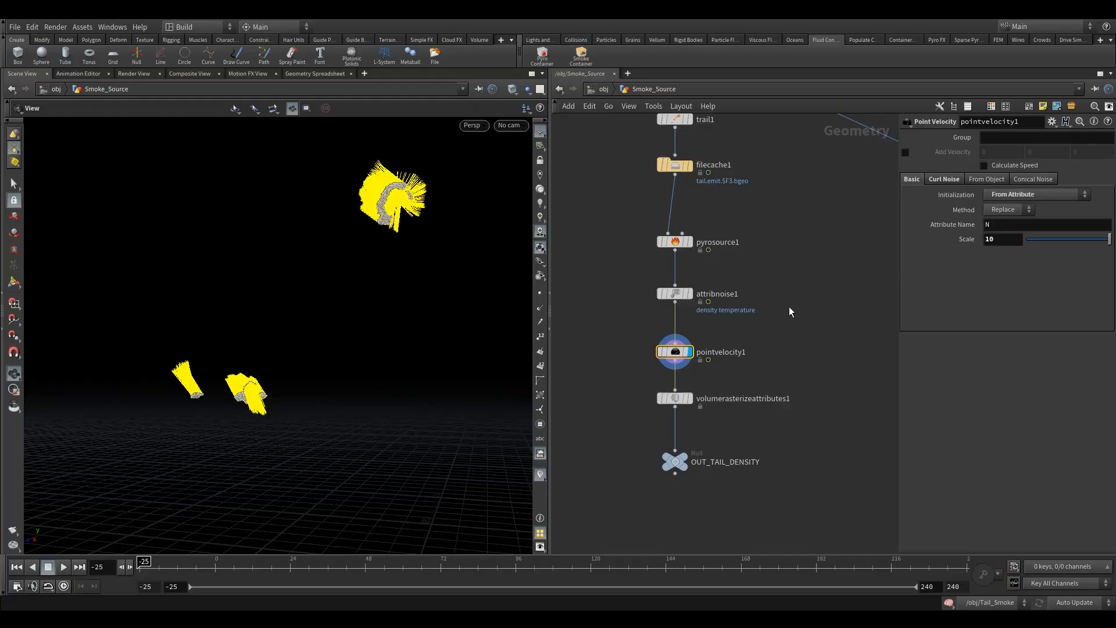
drag(444, 314, 467, 284)
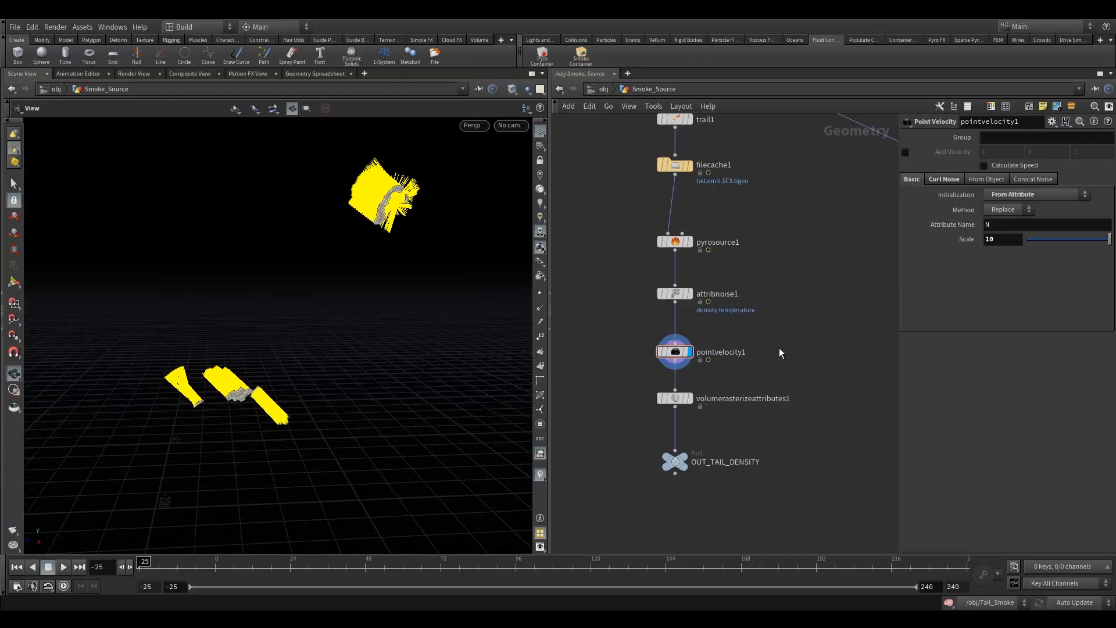
Step: Set the point velocity's curl noise Turbulence to 5
click(947, 179)
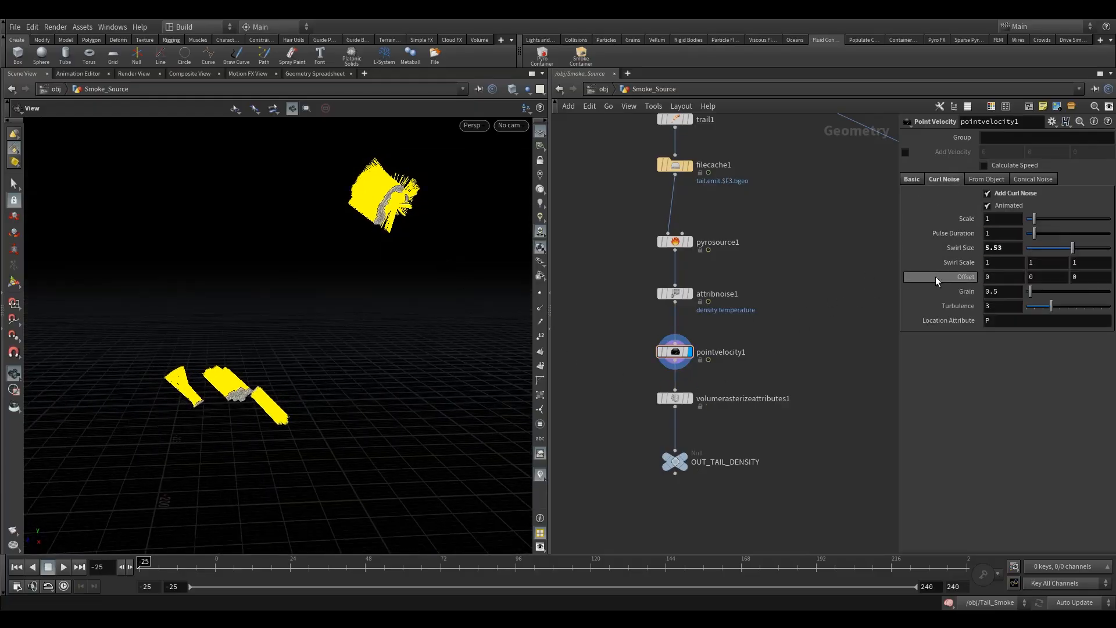
double_click(1013, 304)
text(5)
key(Return)
drag(319, 261, 418, 324)
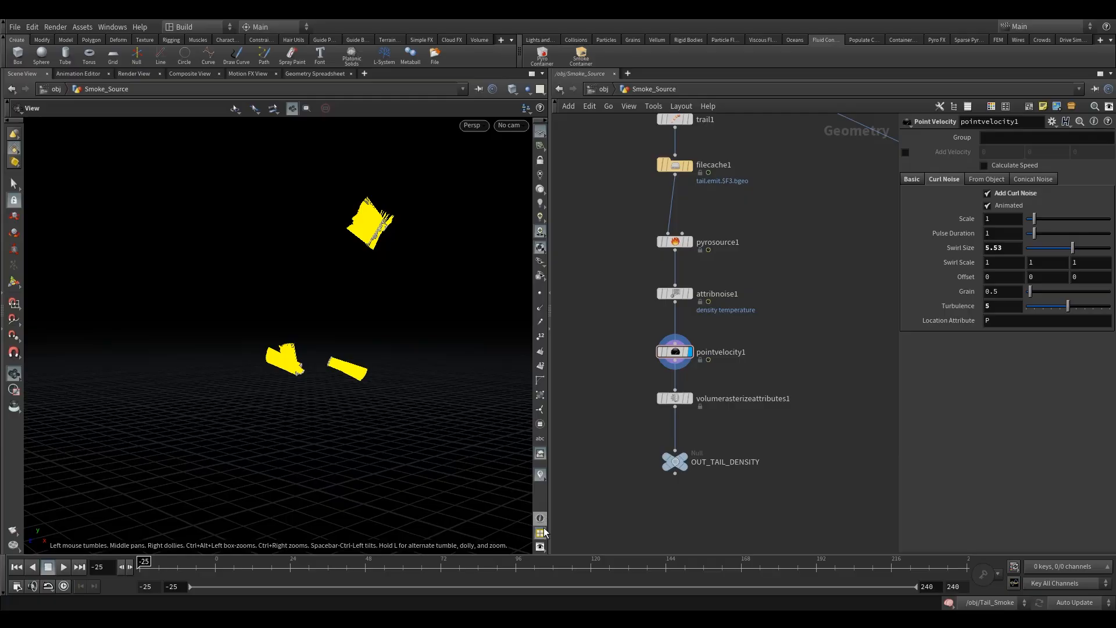
Step: Return to the object level and select the Heli_import object
click(605, 90)
drag(616, 357, 692, 434)
mouse_move(652, 275)
click(672, 257)
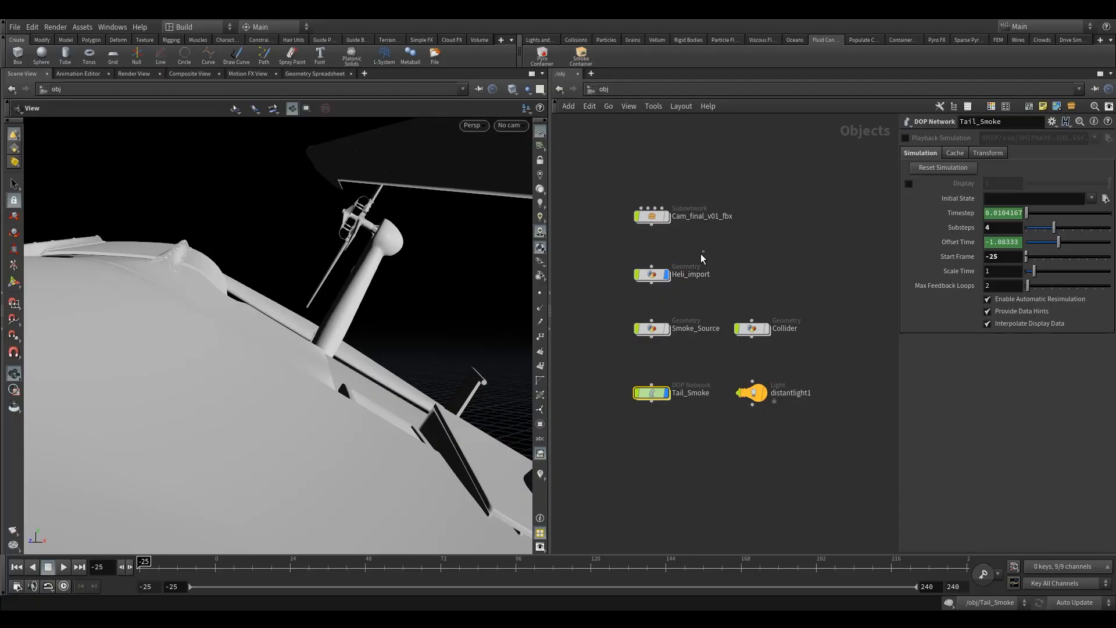
click(652, 274)
right_drag(403, 317, 195, 405)
drag(395, 364, 439, 368)
mouse_move(653, 399)
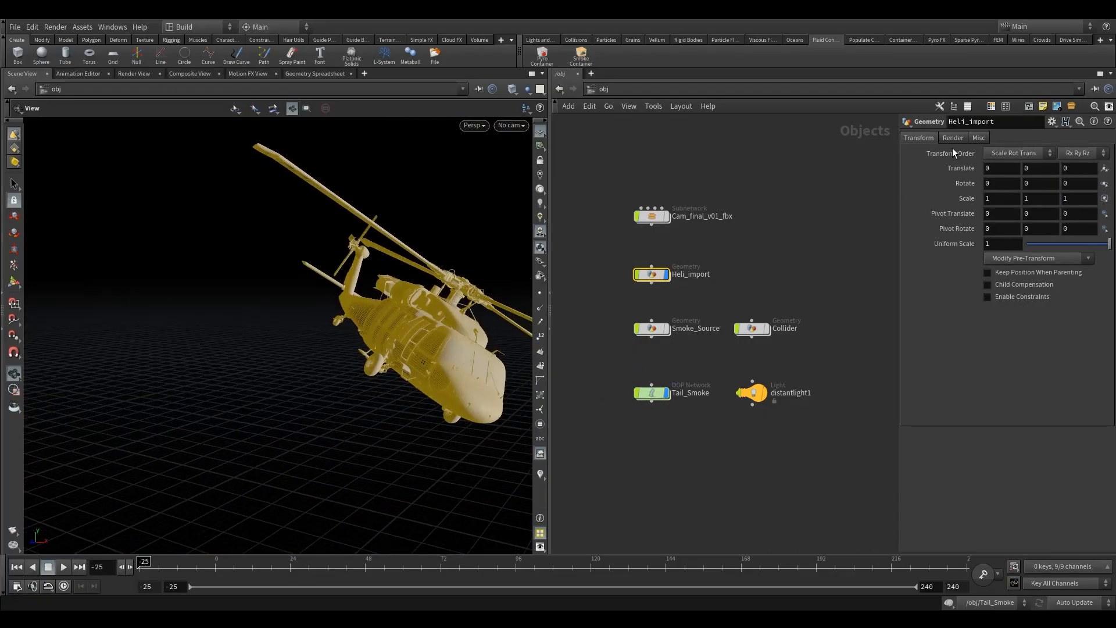
Step: Look through Camera2 and switch the viewport shading to Smooth Shaded
click(510, 125)
click(566, 179)
mouse_move(649, 401)
click(611, 361)
middle_drag(571, 373, 586, 308)
click(511, 89)
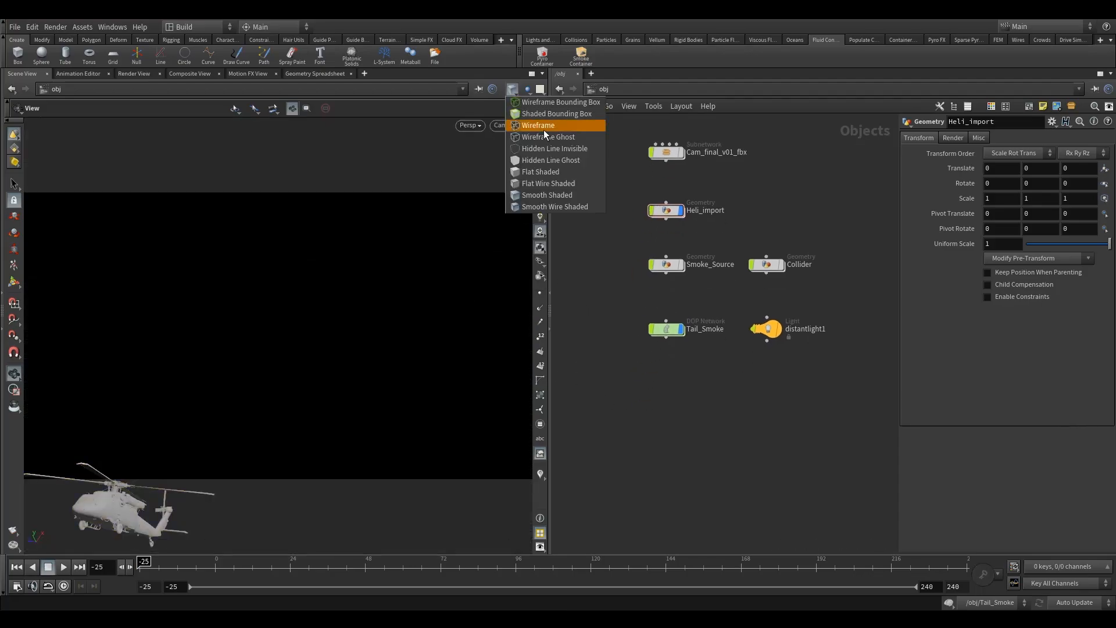
click(563, 197)
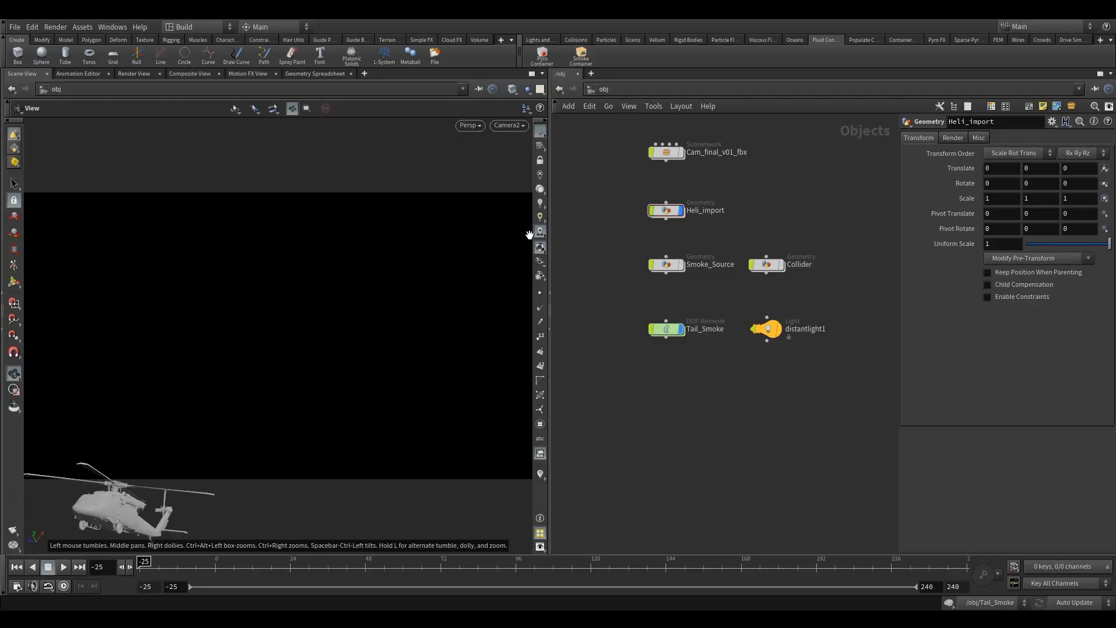
Step: Maximize the viewport and render a flipbook of frames -25 to 100 with new settings
click(530, 74)
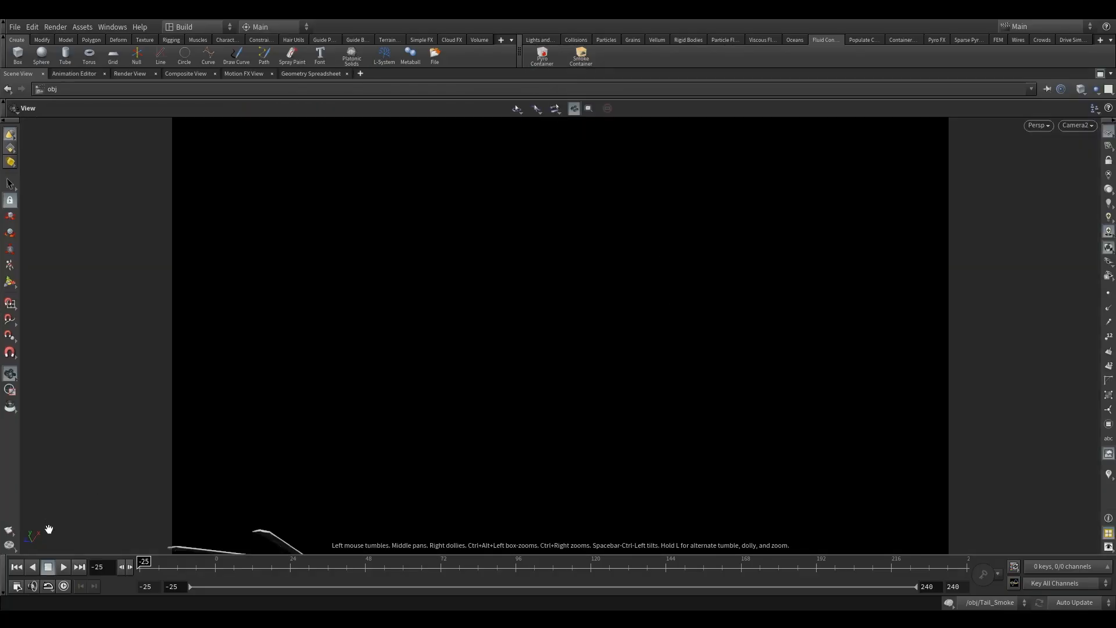
right_click(9, 530)
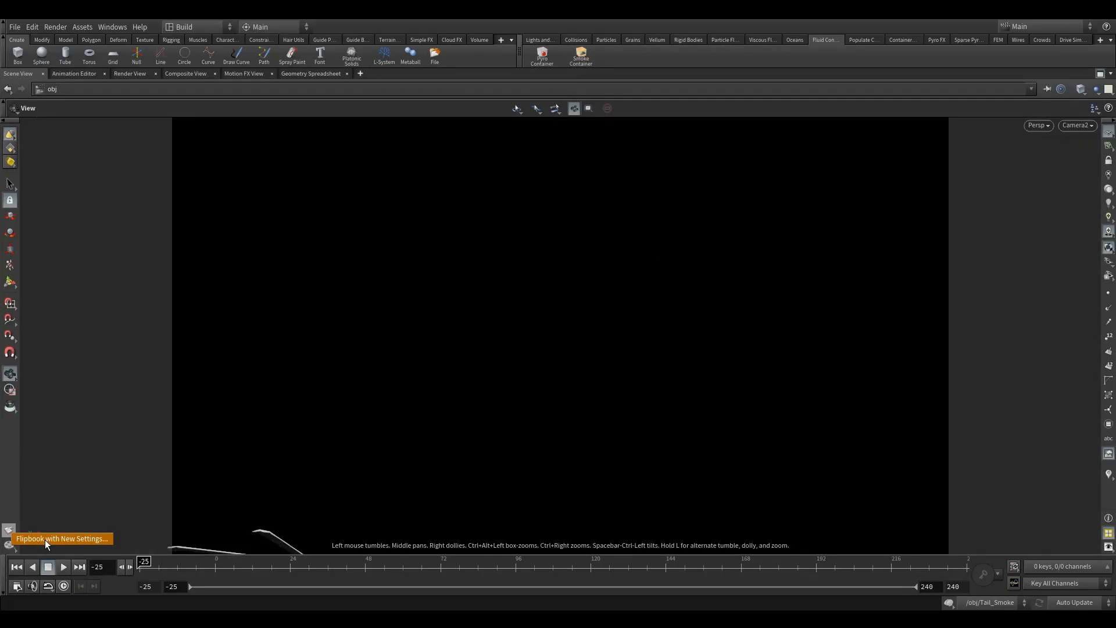
click(44, 540)
drag(305, 251, 604, 163)
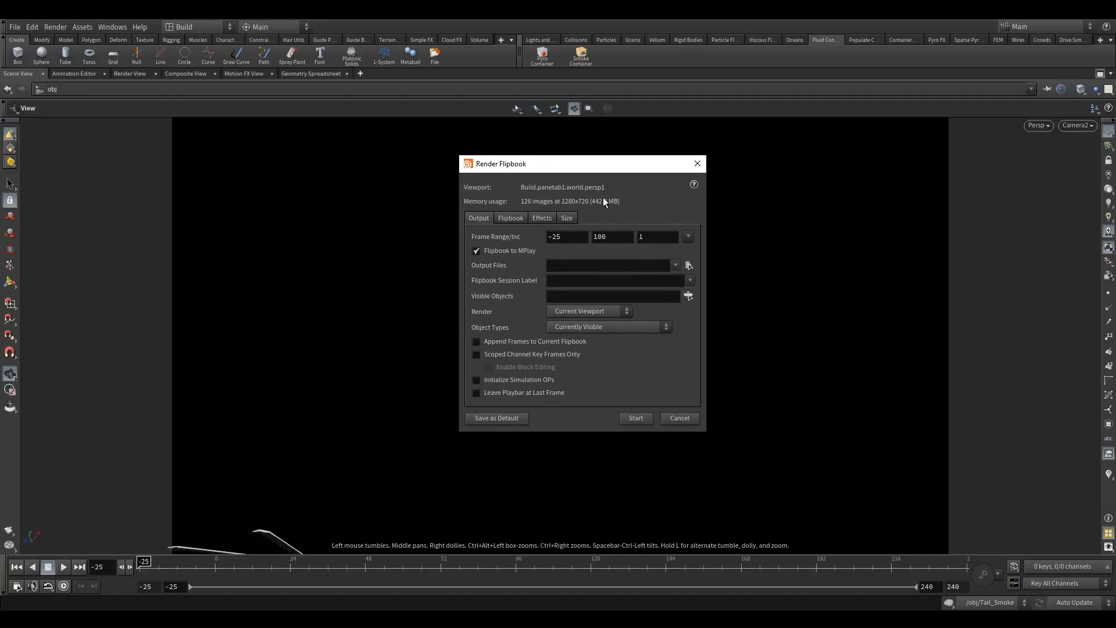
click(636, 419)
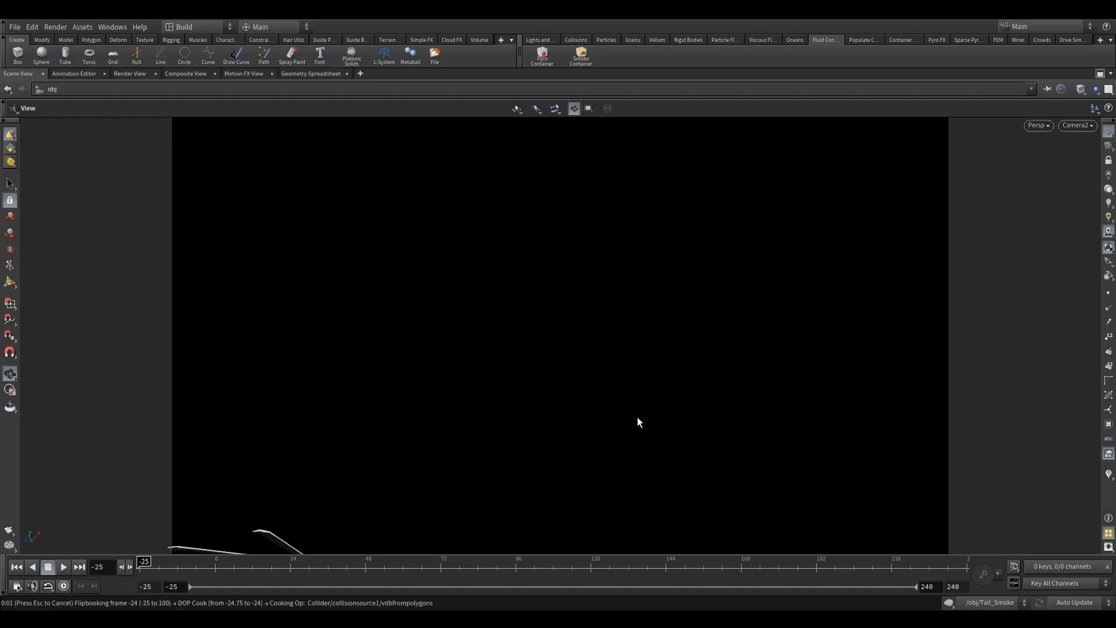